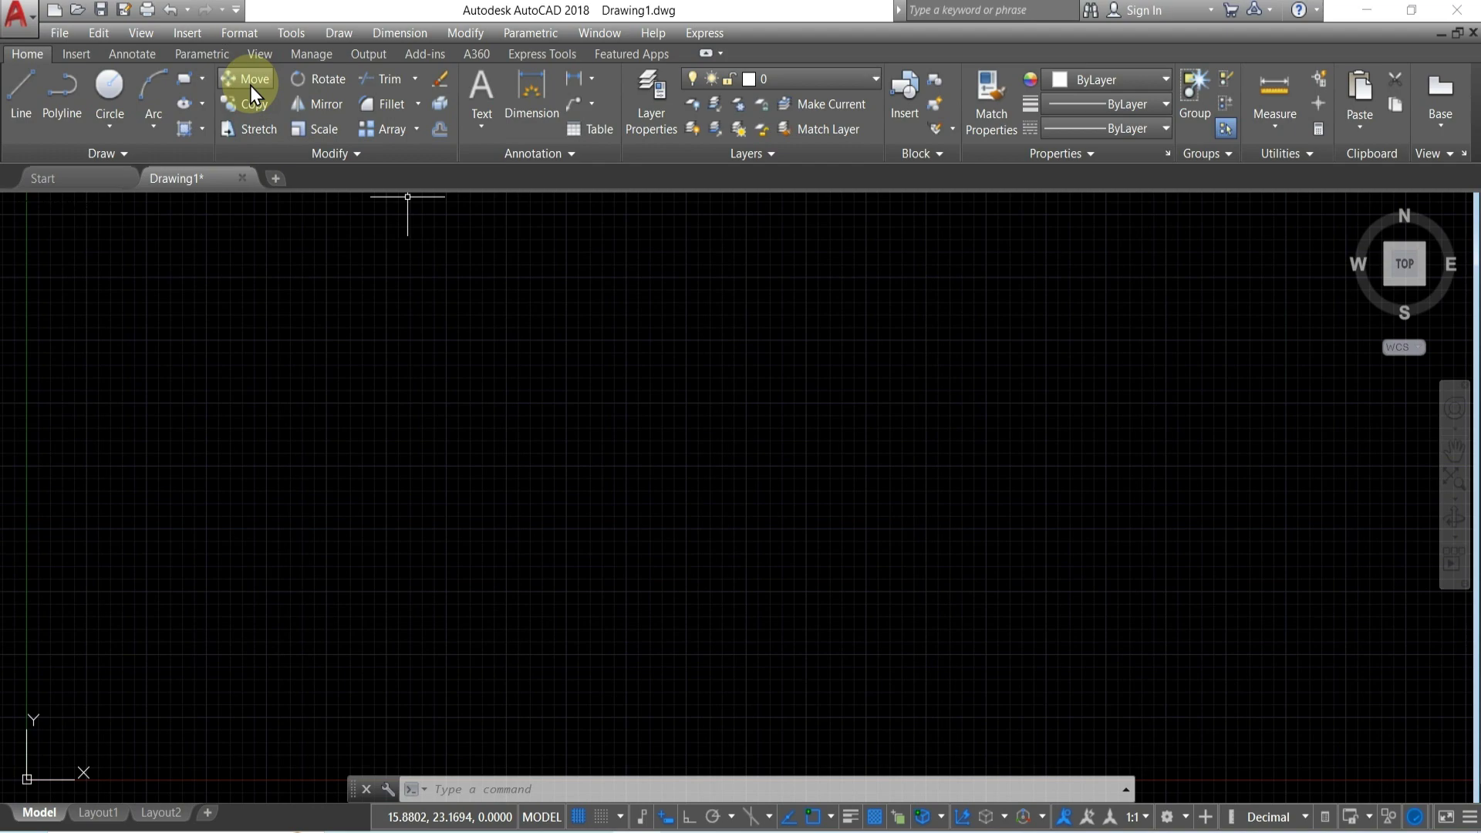
Set the drawing units to 0.0 length precision with Millimeters as the insertion scale
scroll(541, 494, down, 10)
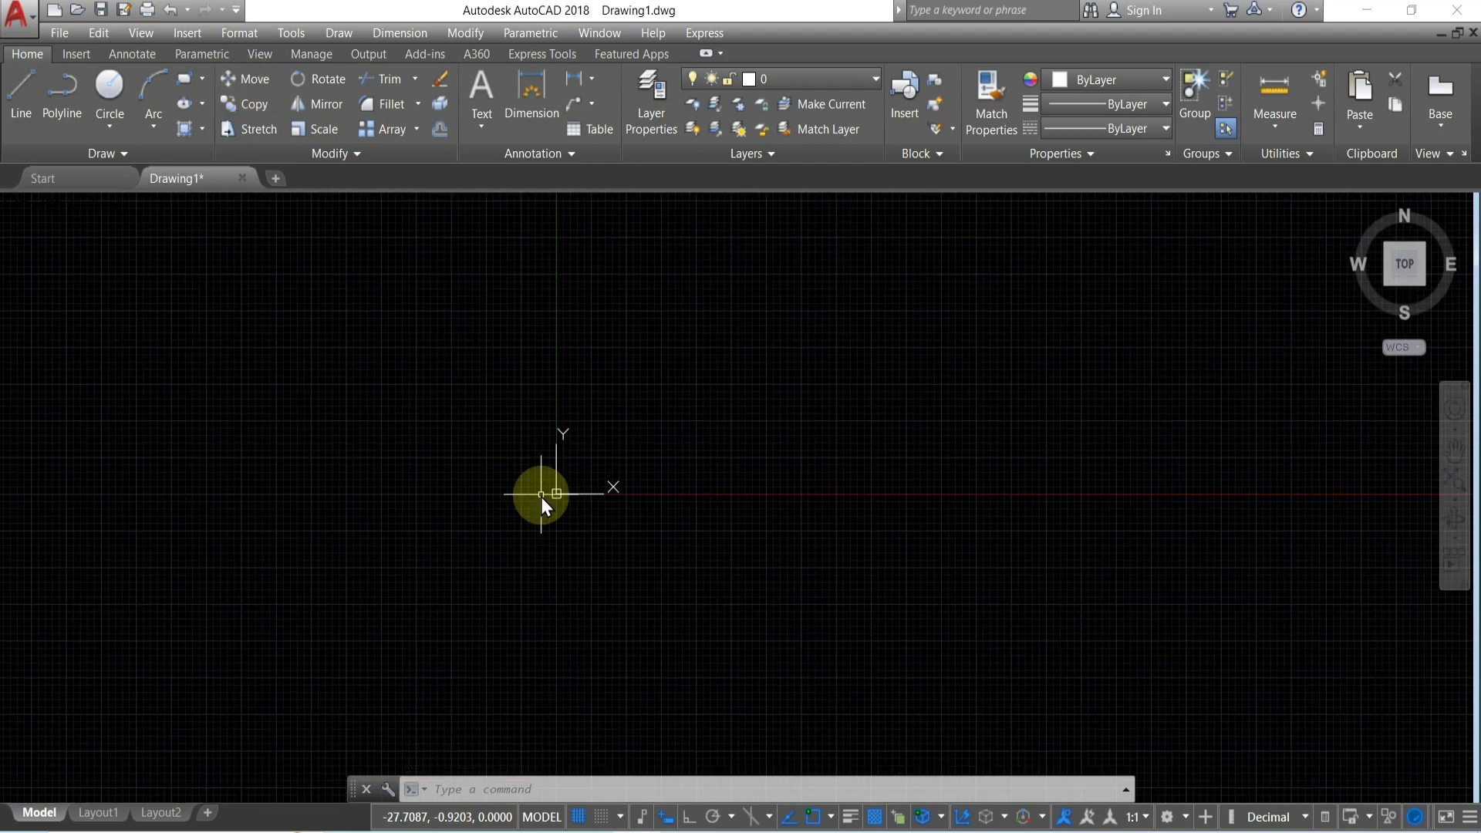
text(UN)
key(Return)
click(716, 325)
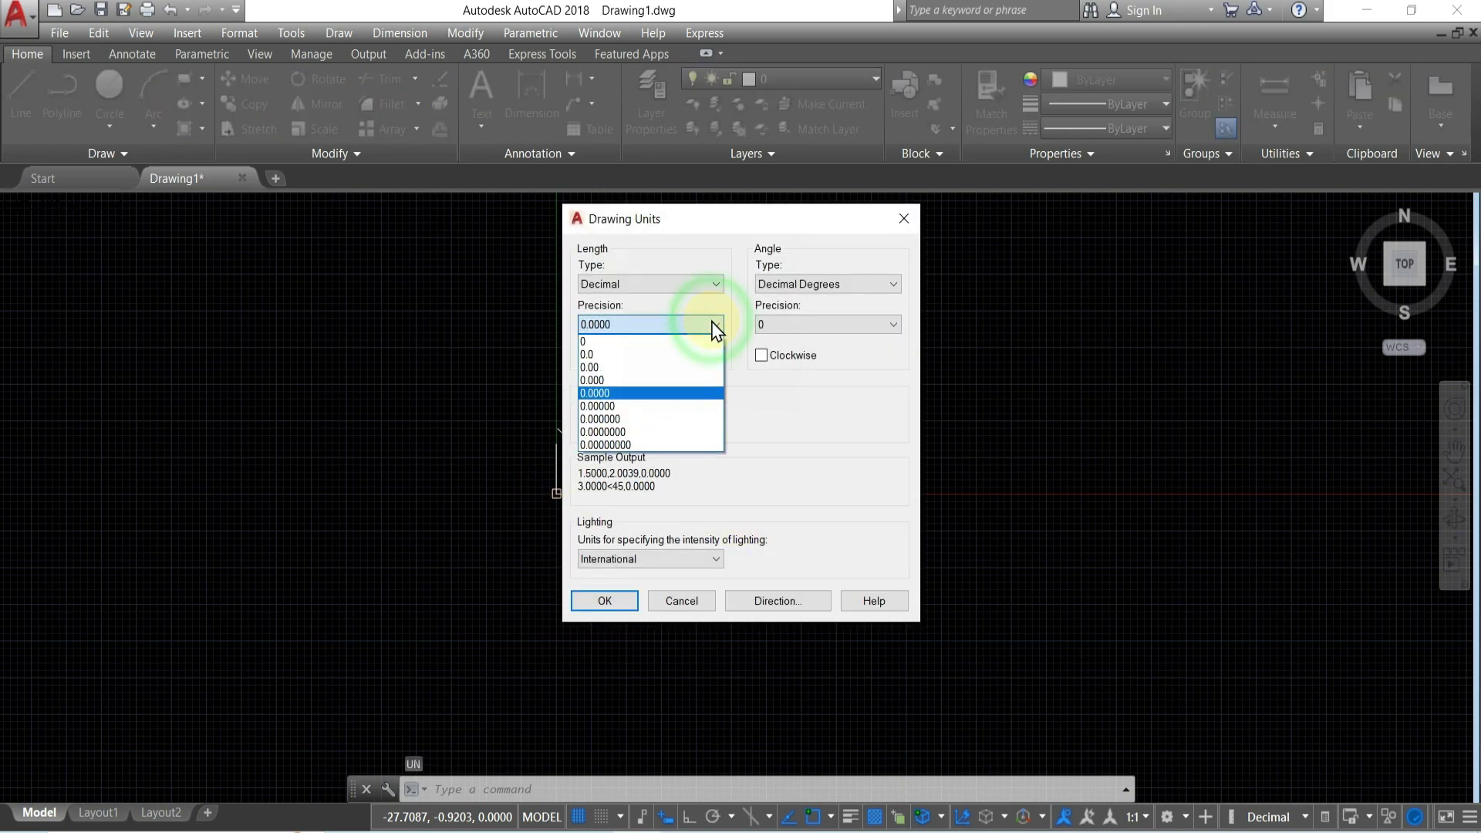
click(693, 358)
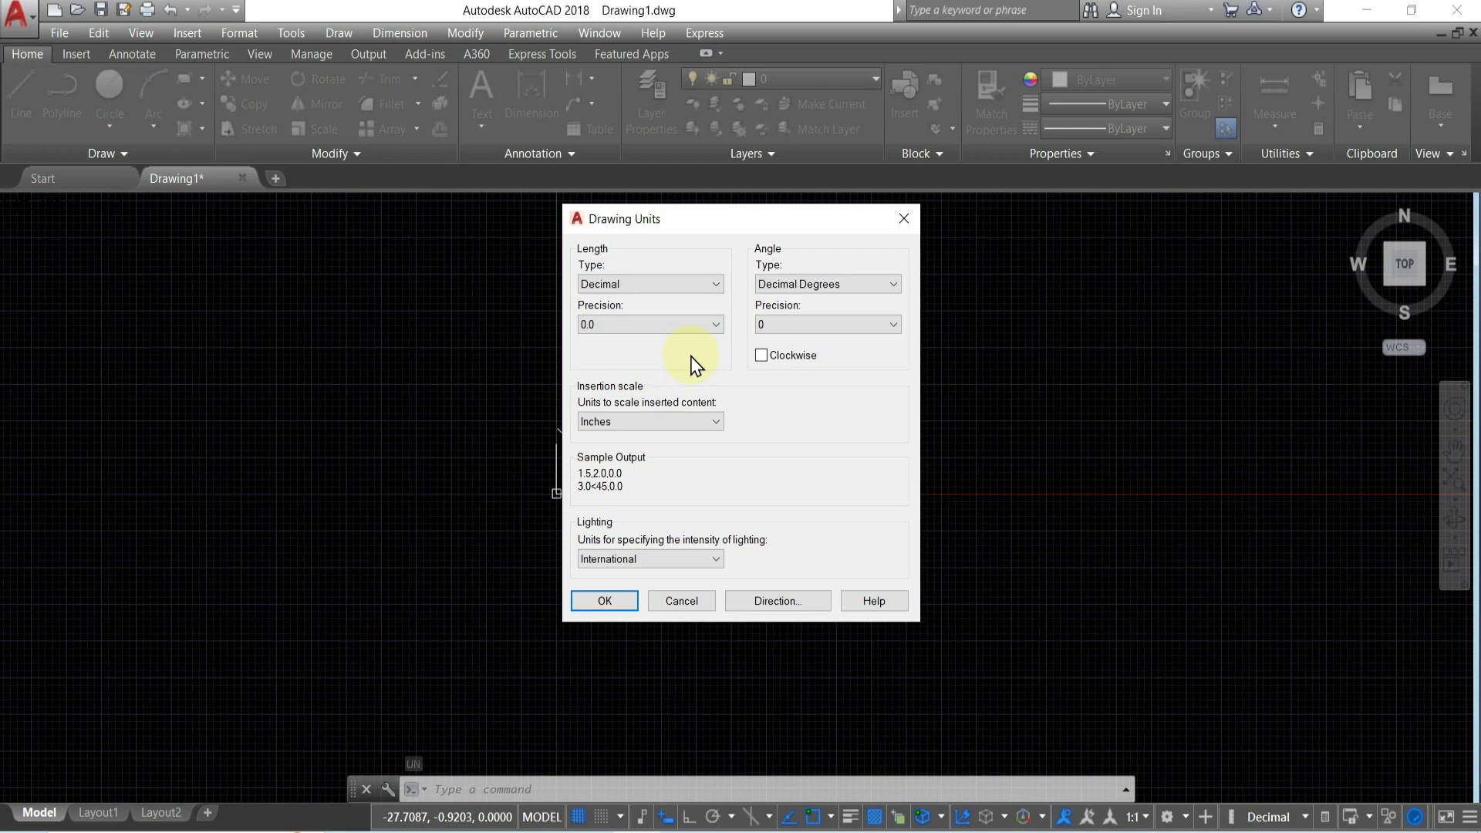
click(716, 422)
click(667, 502)
click(614, 605)
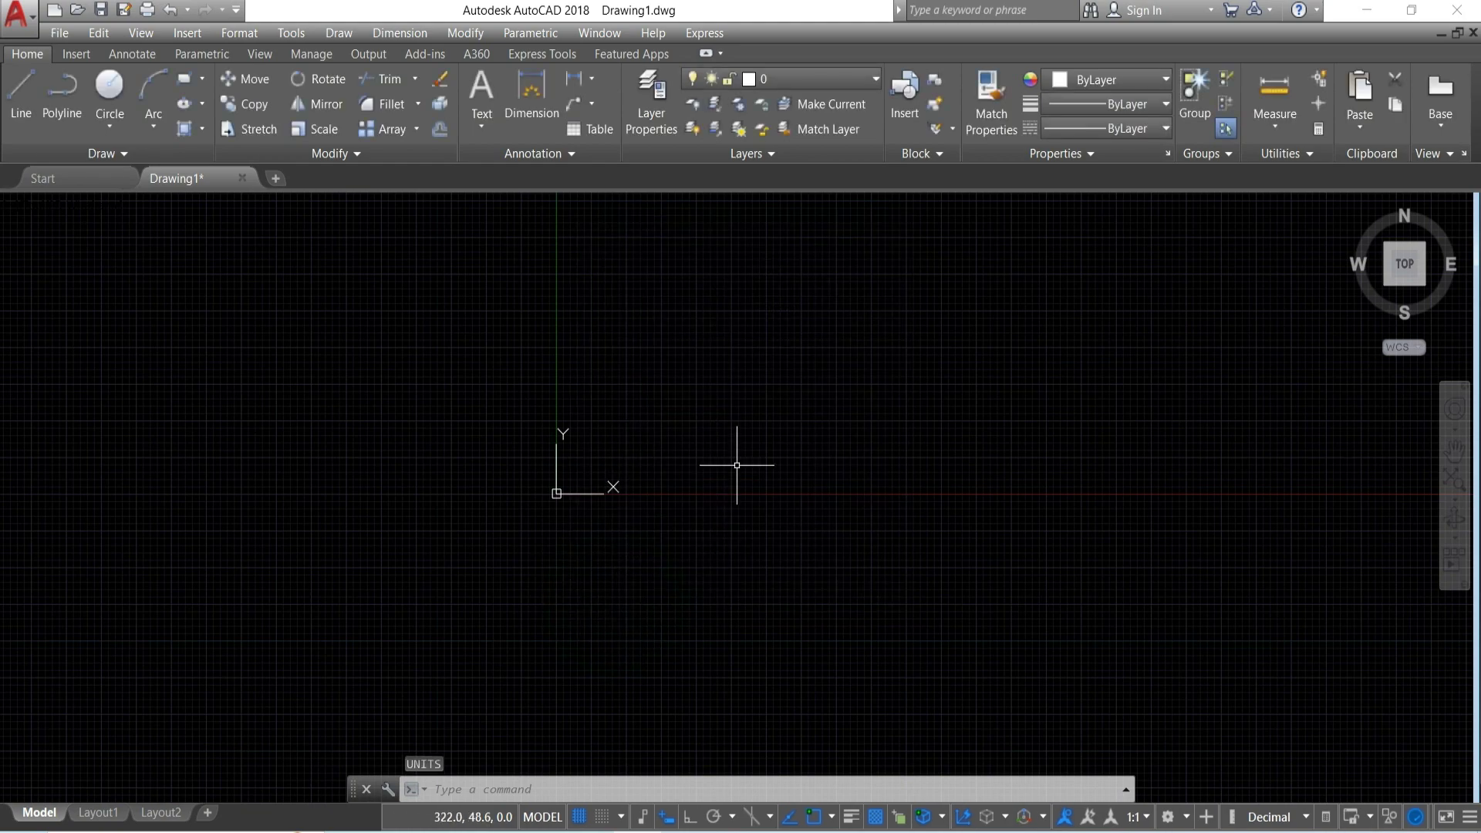
Set the drawing limits from lower-left 0,0 to upper-right 420,297 for an A3 sheet
text(Lim)
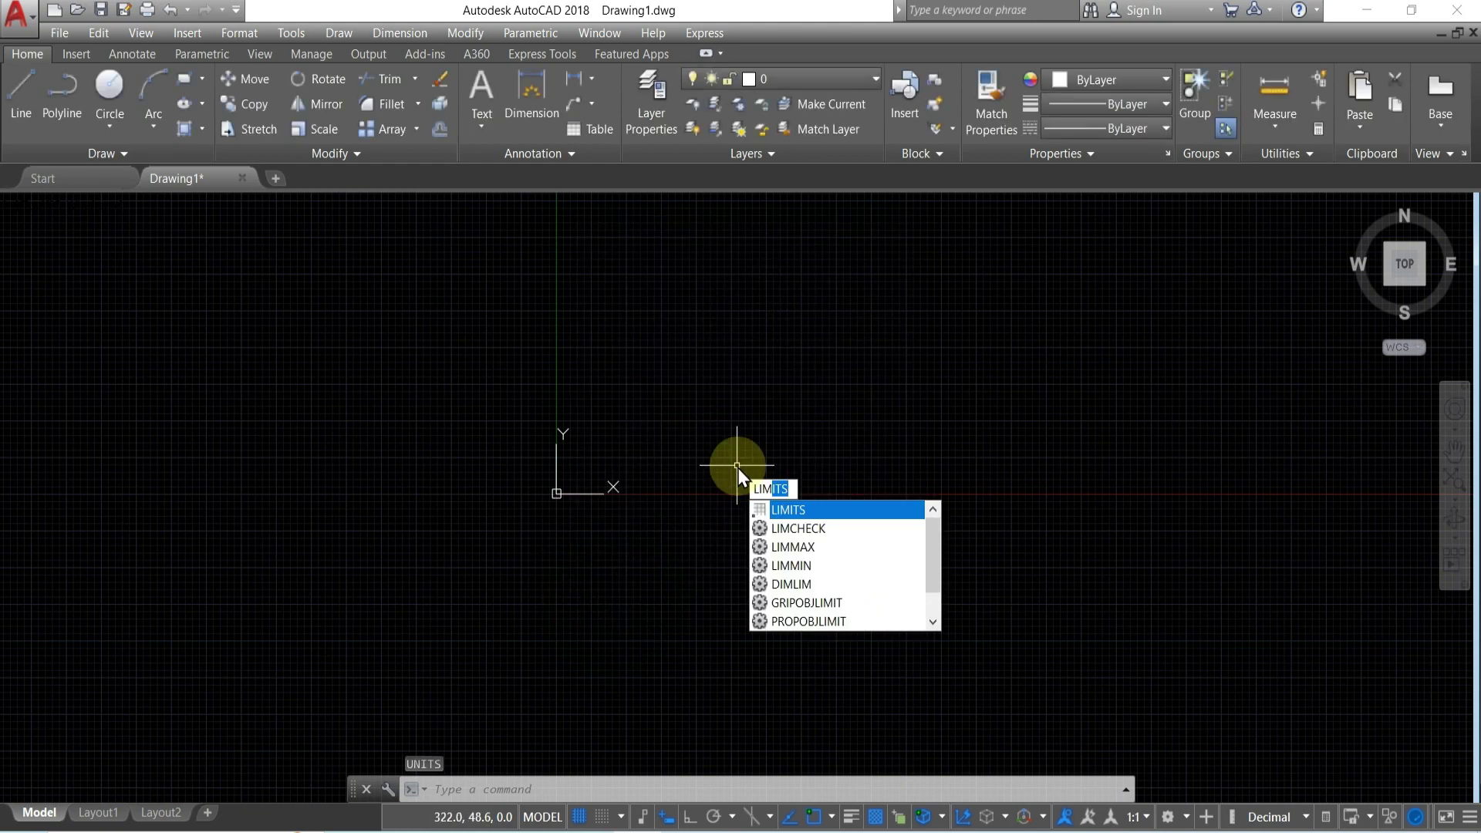
click(775, 511)
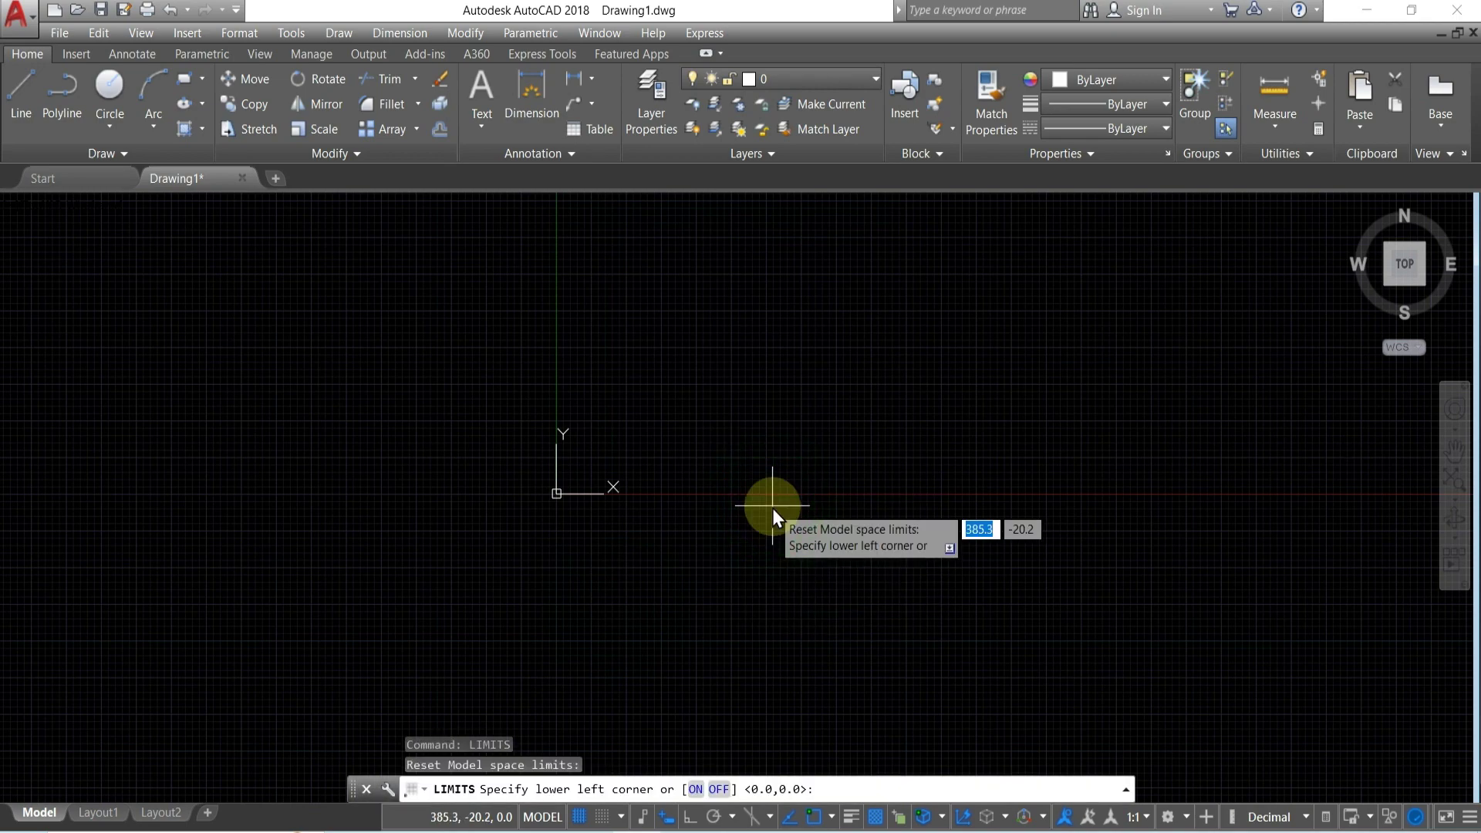
text(0)
key(Tab)
text(0)
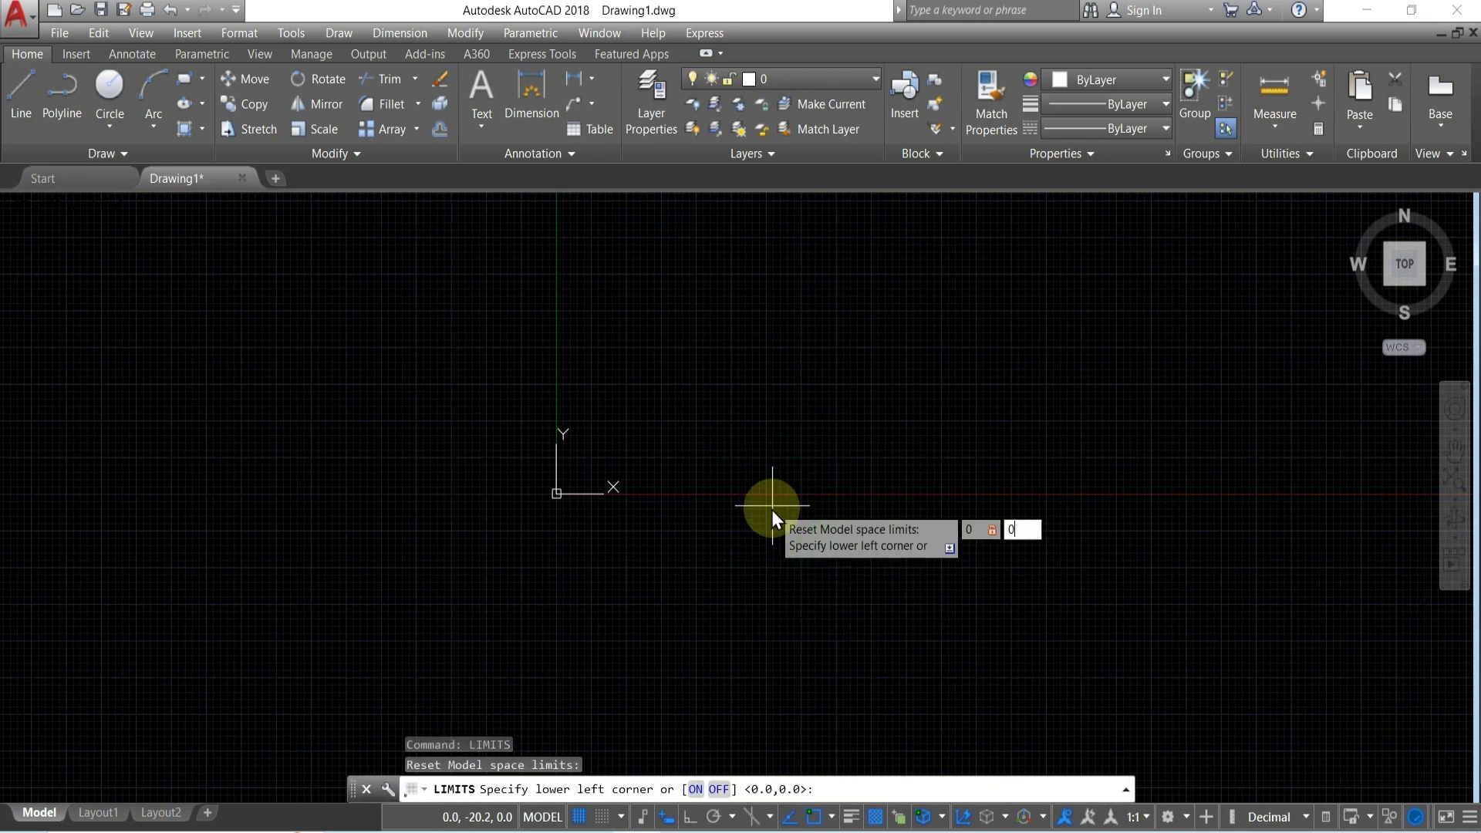
key(Return)
text(420)
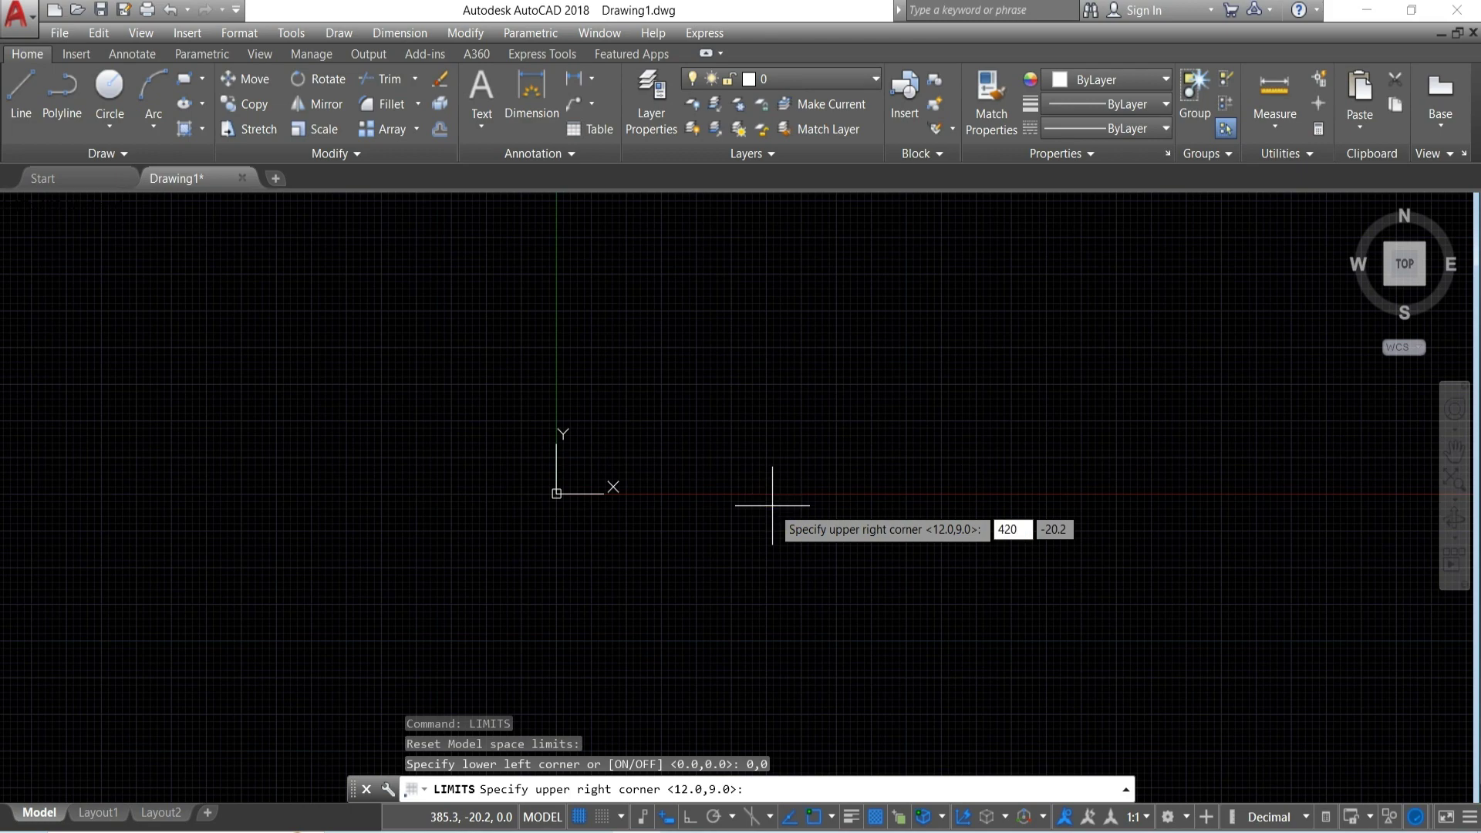
key(Tab)
text(2)
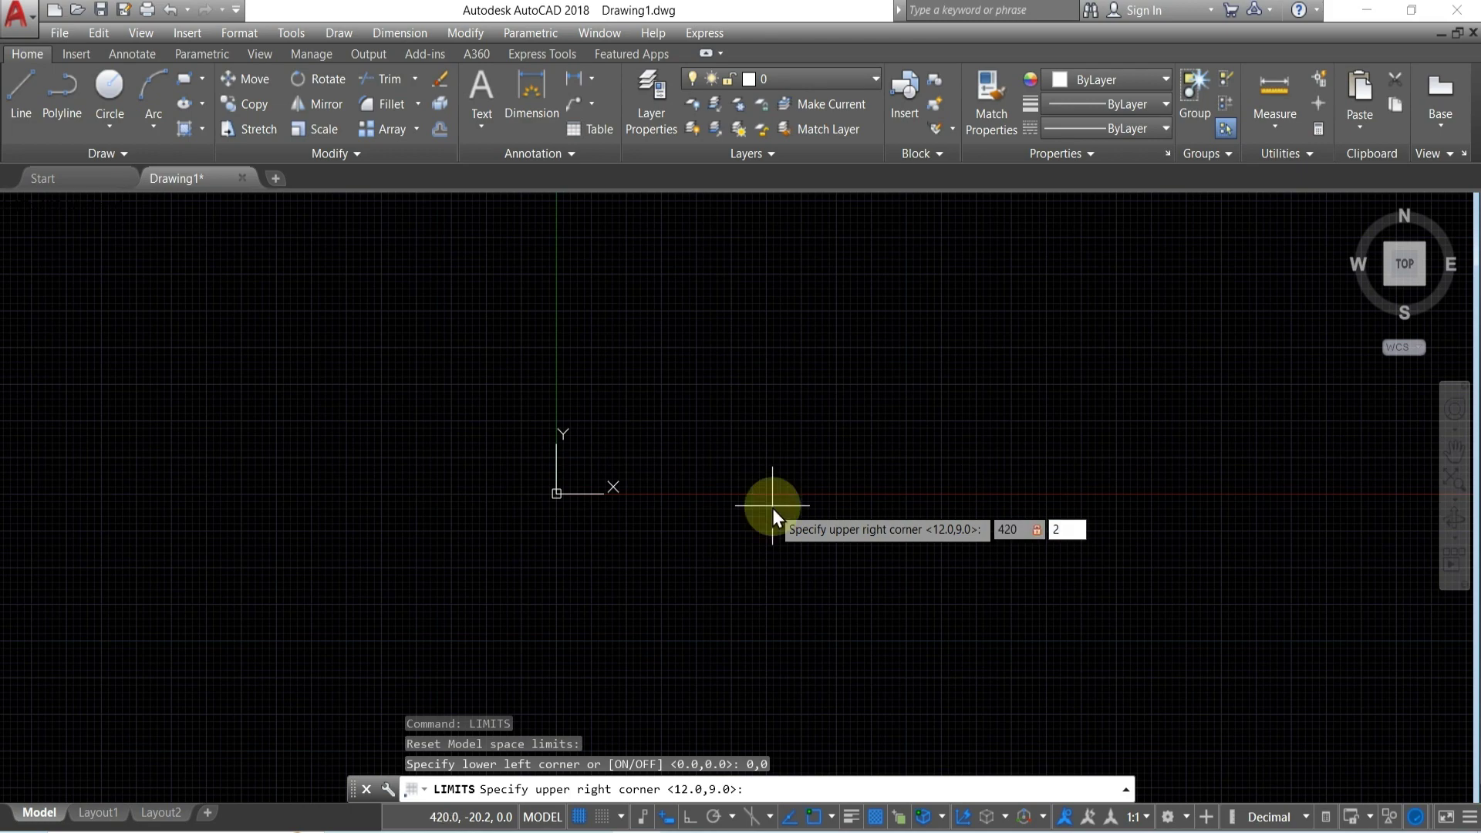
key(Return)
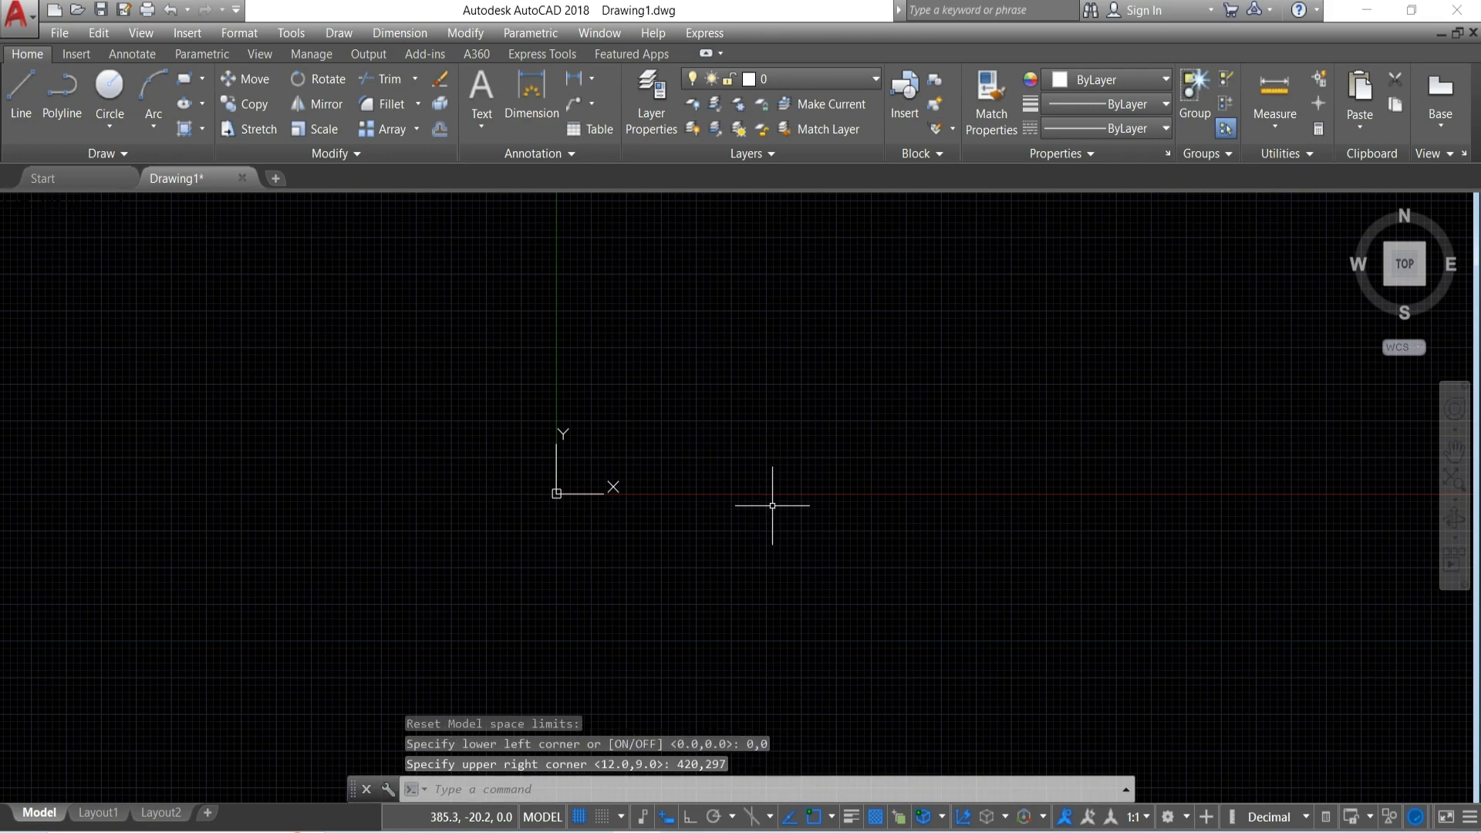
click(621, 817)
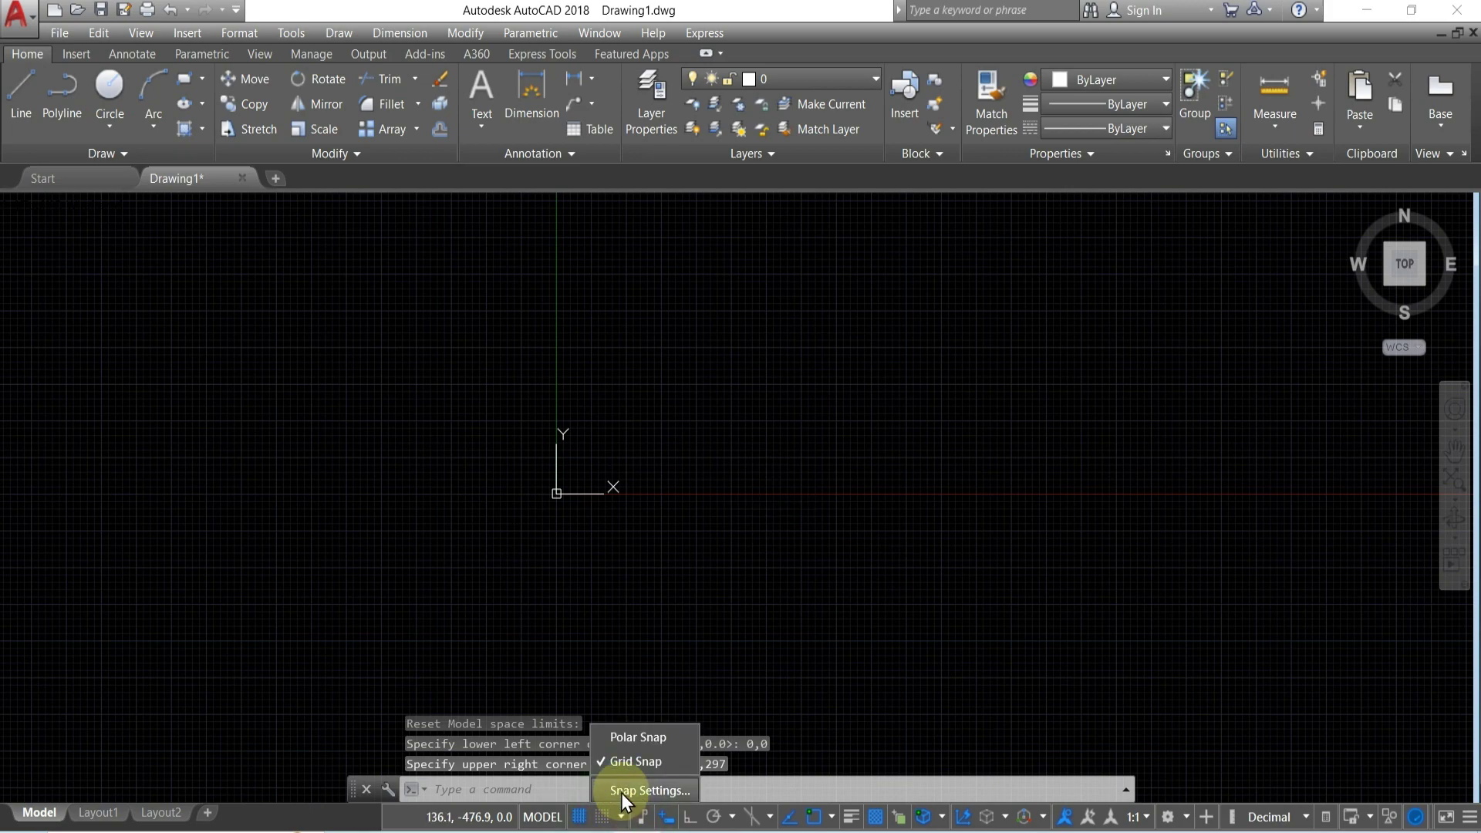
Turn off 'Display grid beyond Limits' in Drafting Settings and zoom into the drawing area
click(622, 791)
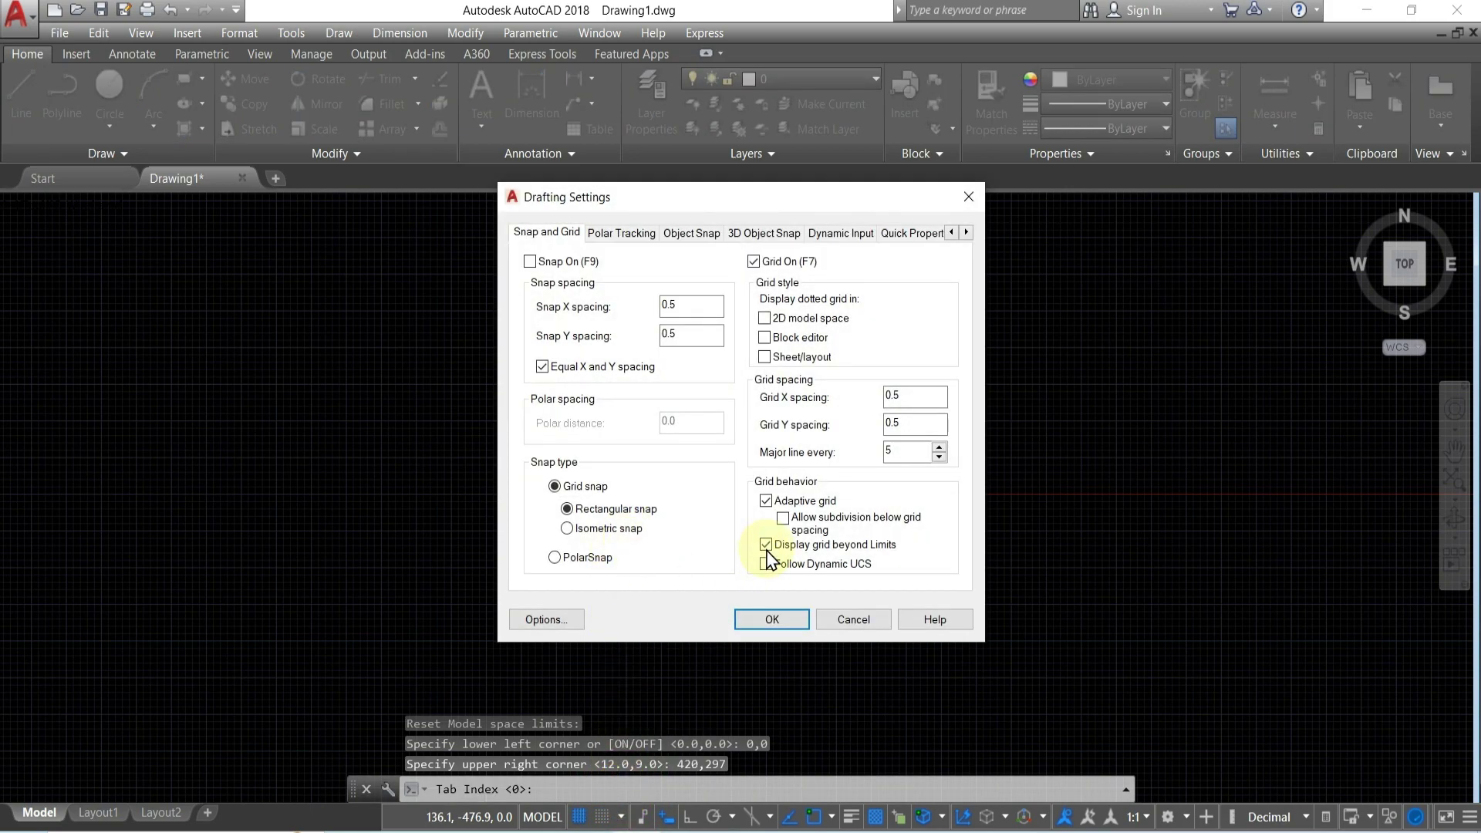
click(767, 545)
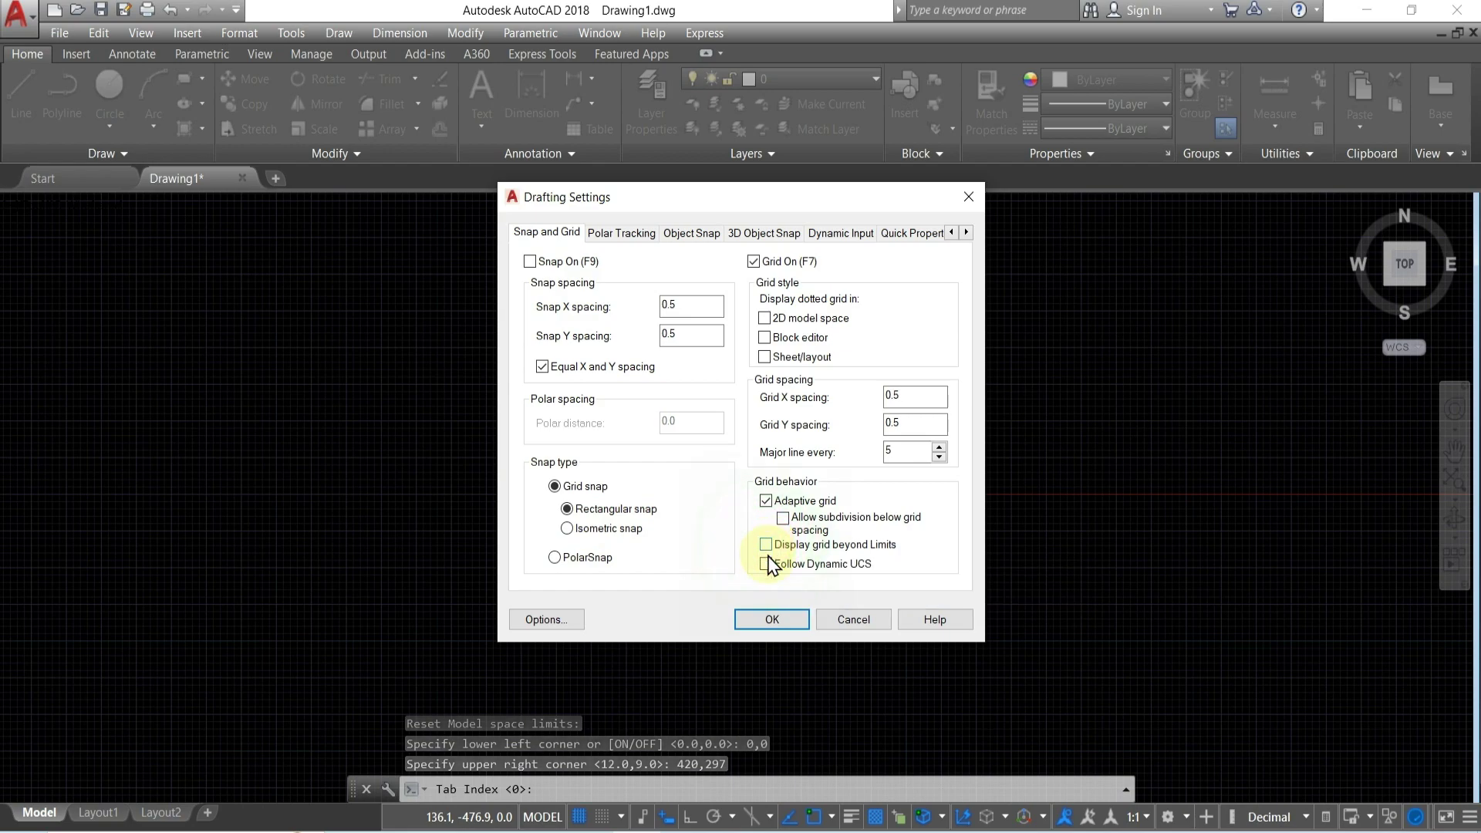
click(766, 623)
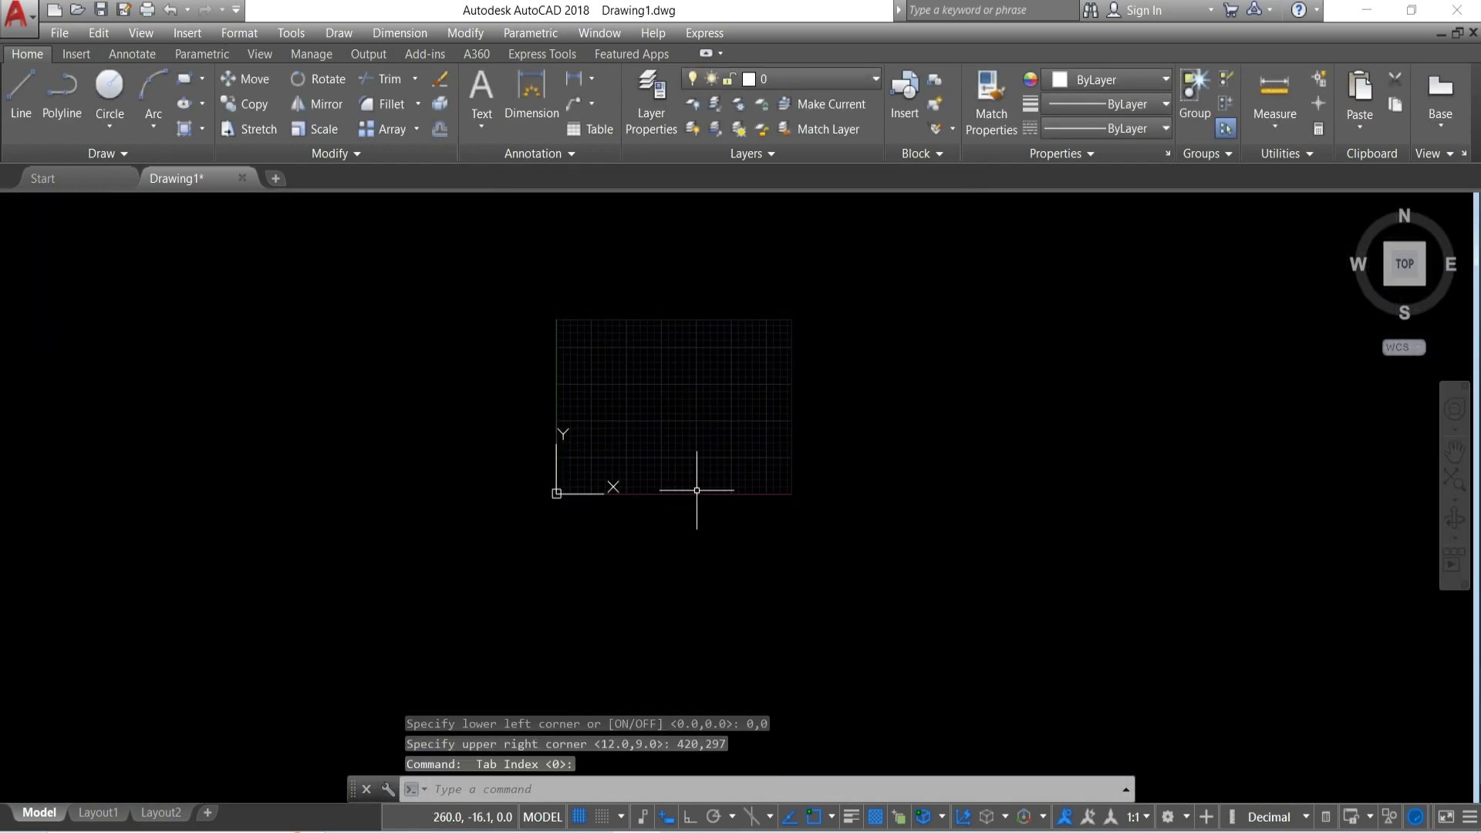
scroll(623, 357, up, 1)
scroll(618, 387, up, 1)
click(230, 80)
key(Escape)
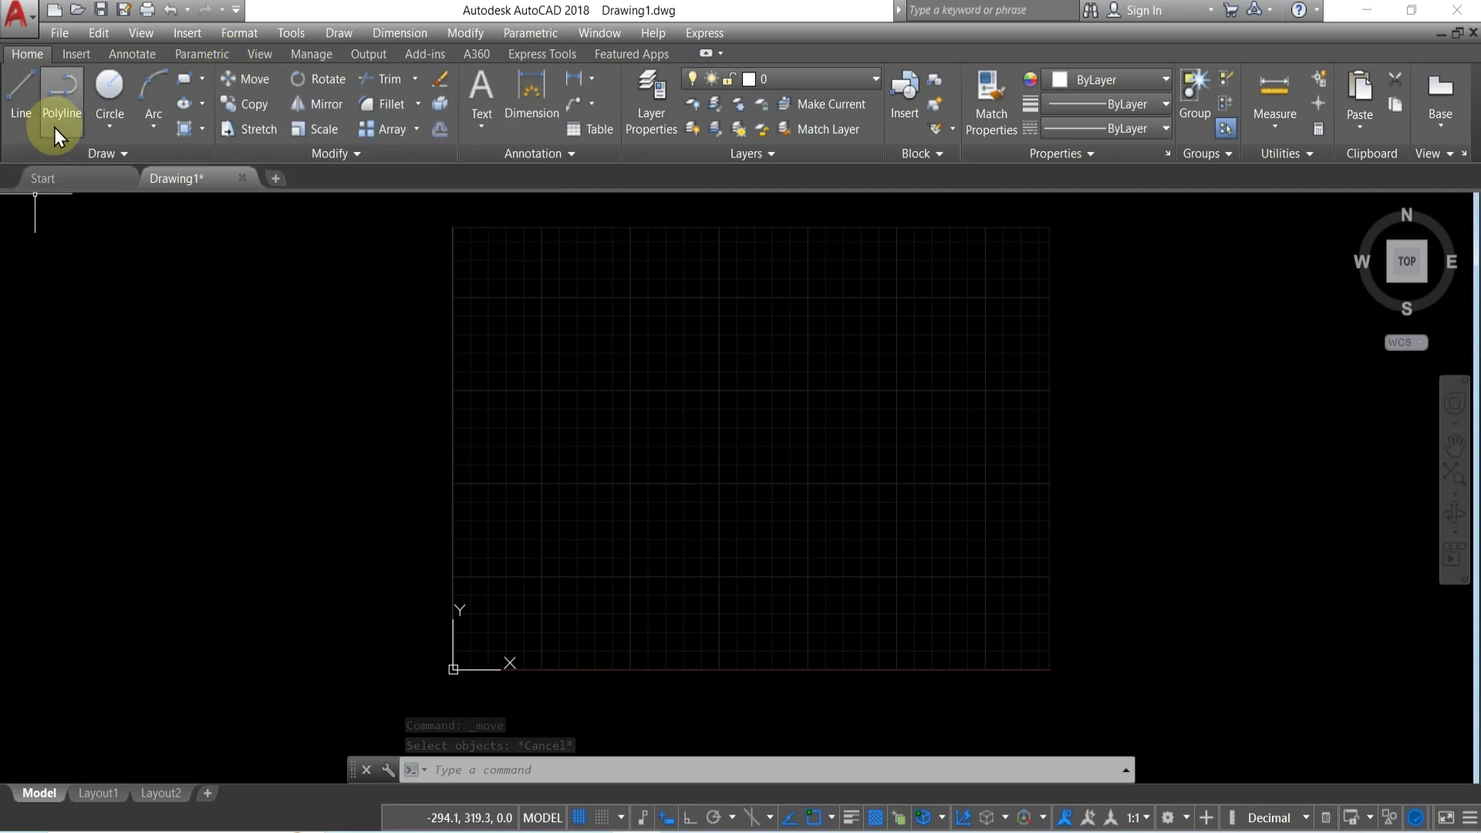
Draw a horizontal 100-unit line with Ortho turned on
click(21, 92)
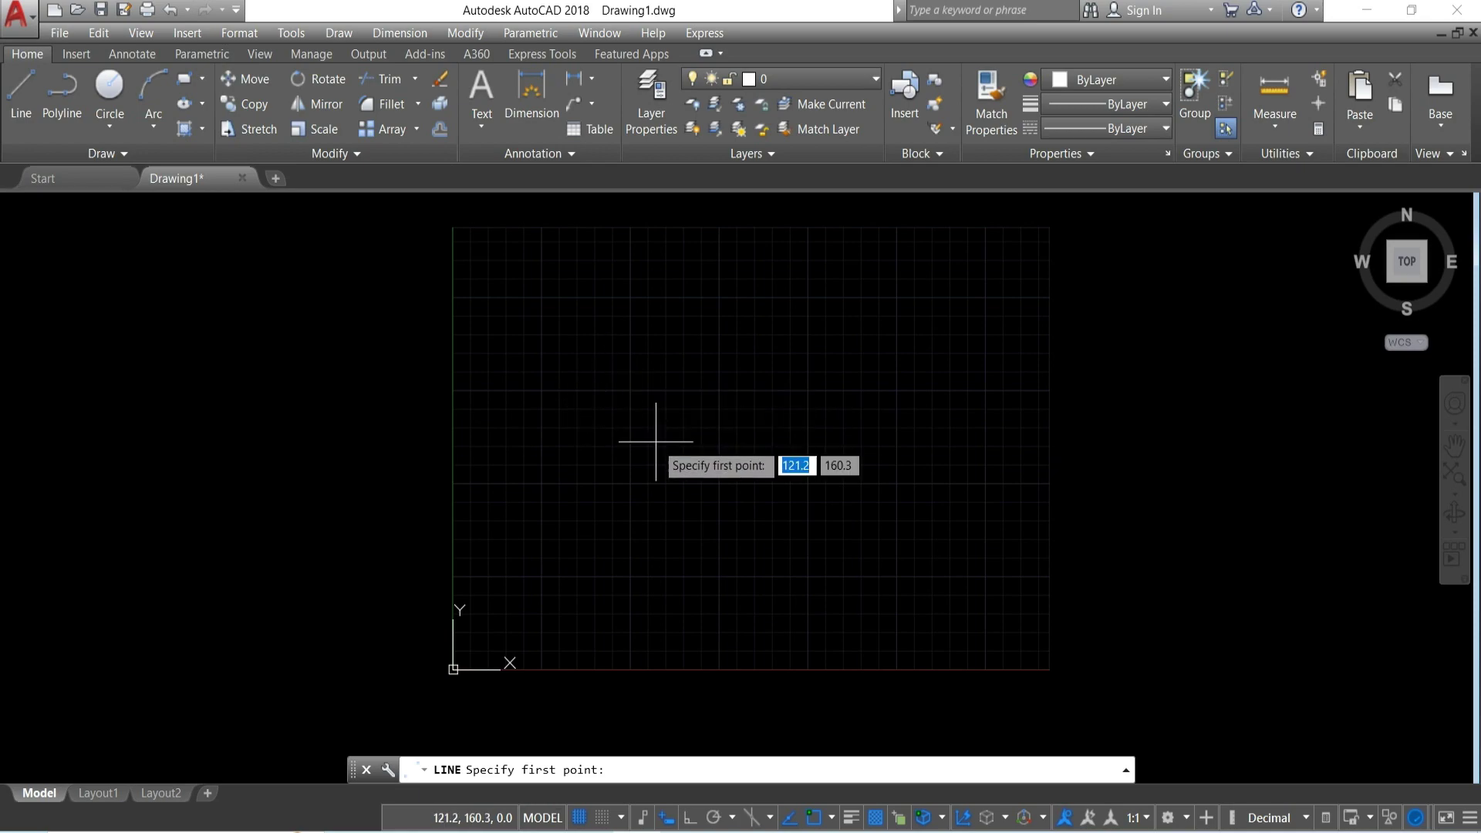
click(639, 419)
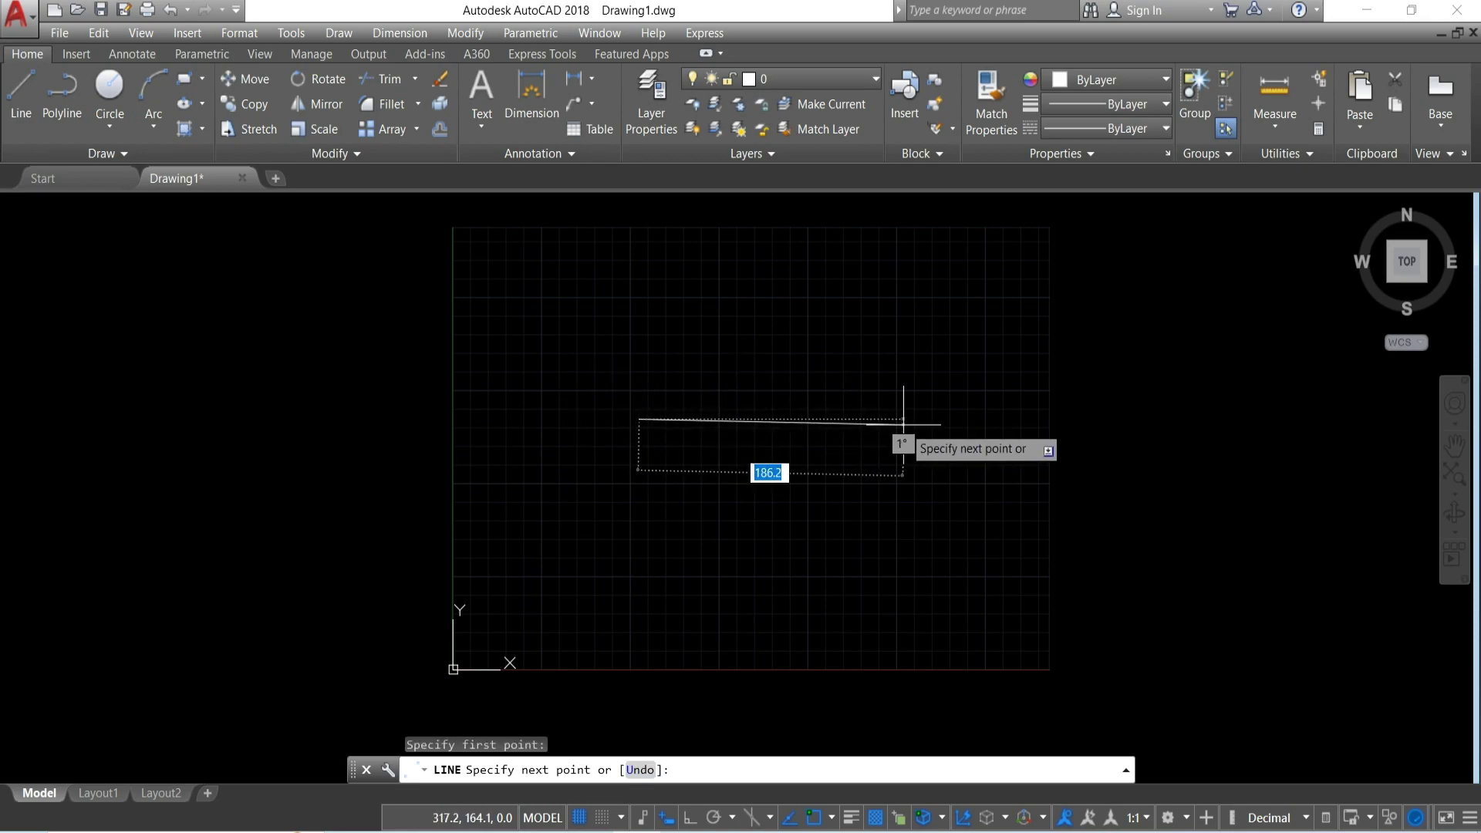
key(F8)
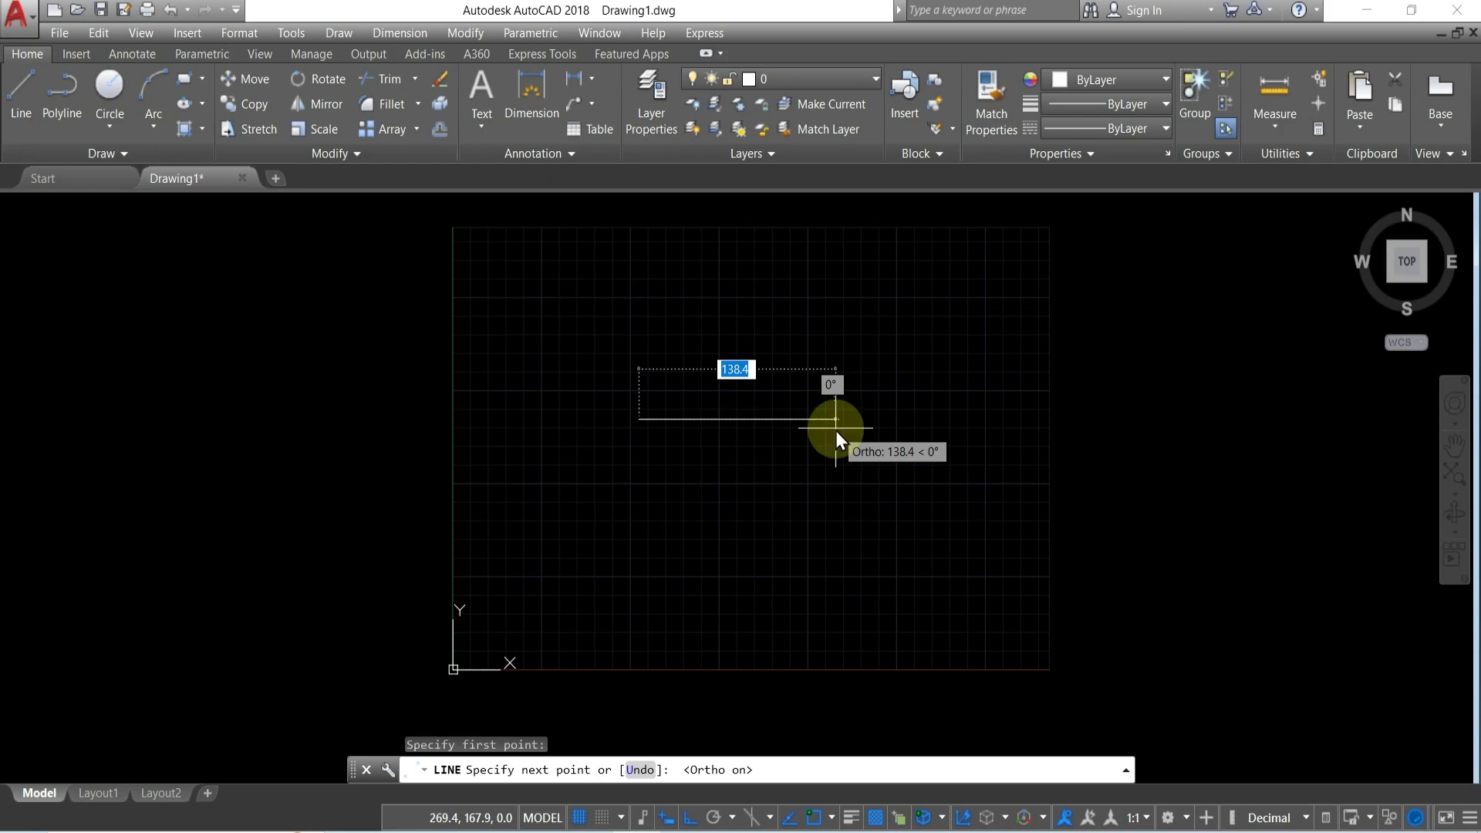
text(1)
key(Return)
scroll(835, 431, up, 4)
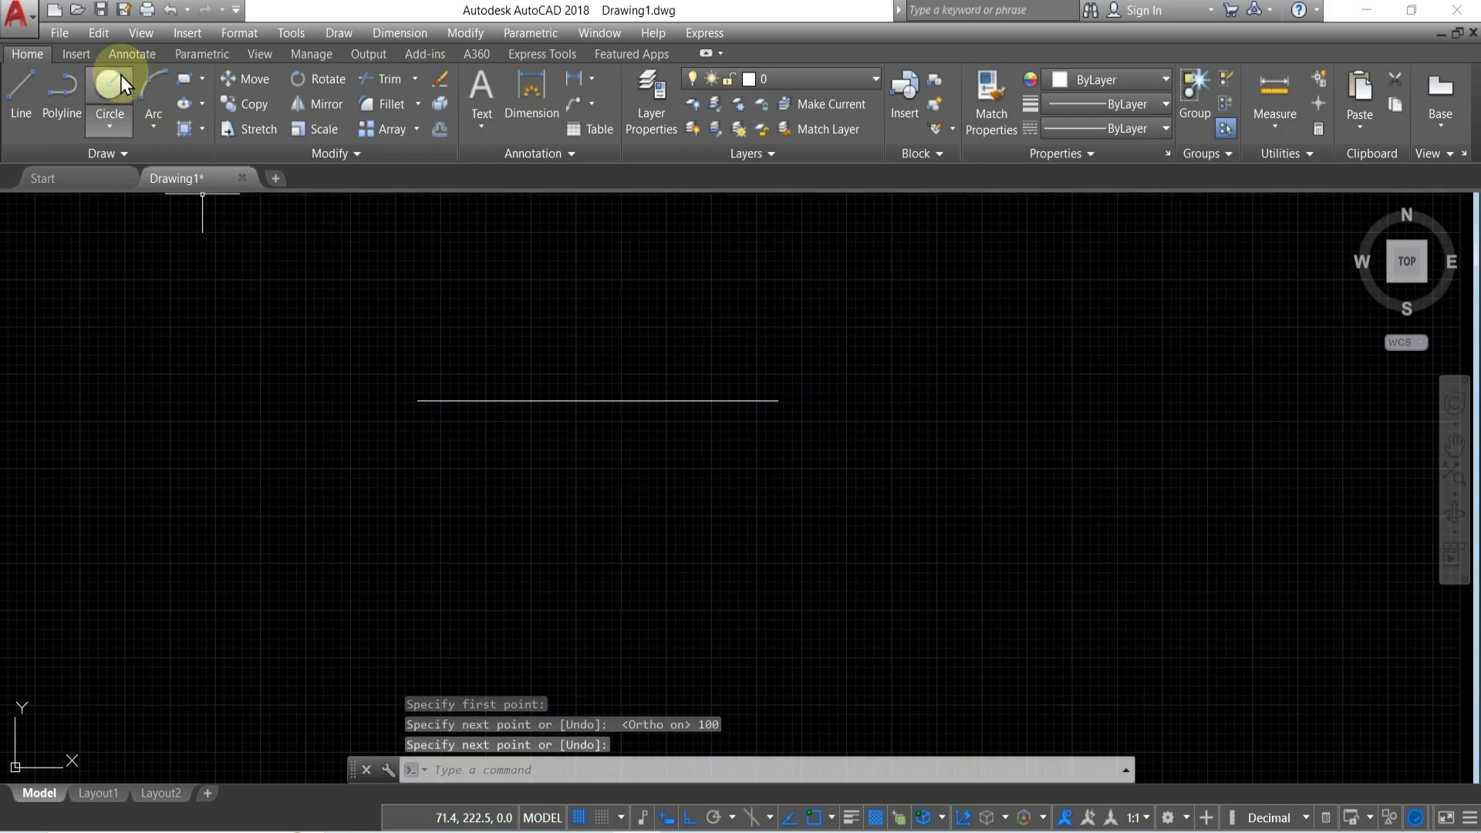
Draw a radius-20 circle centred on the line's left endpoint
click(110, 85)
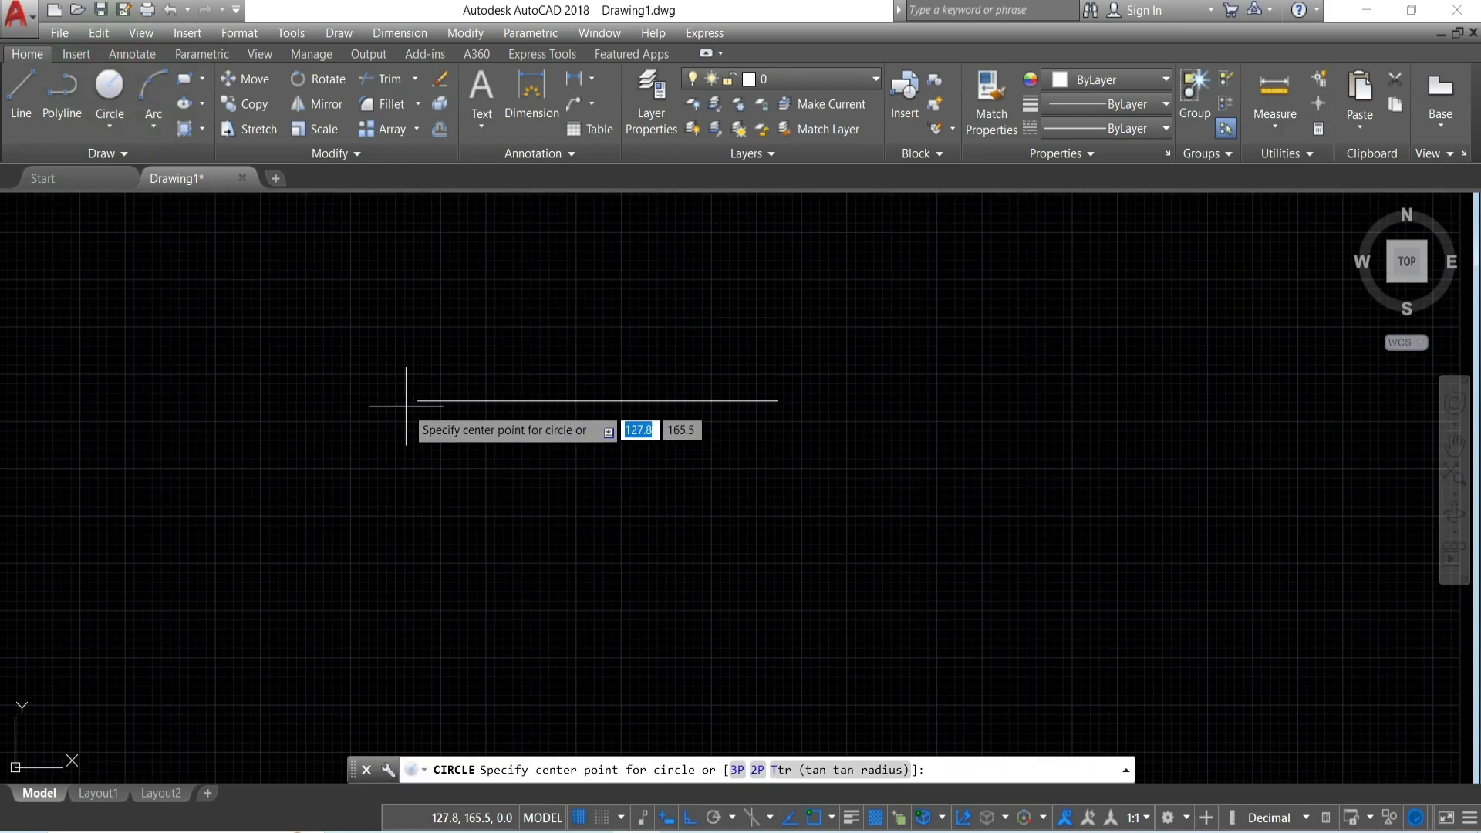
click(418, 401)
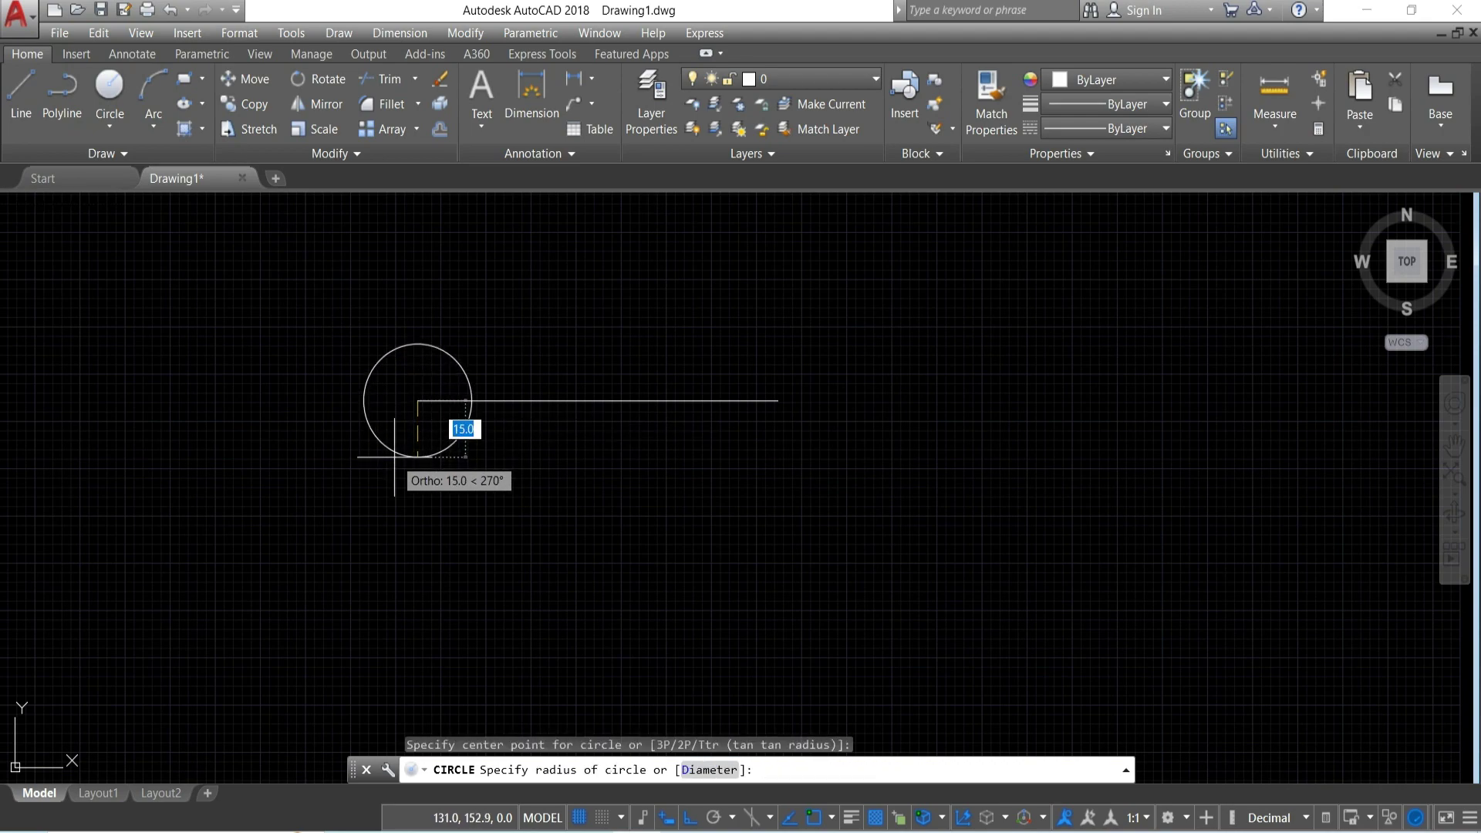
text(20)
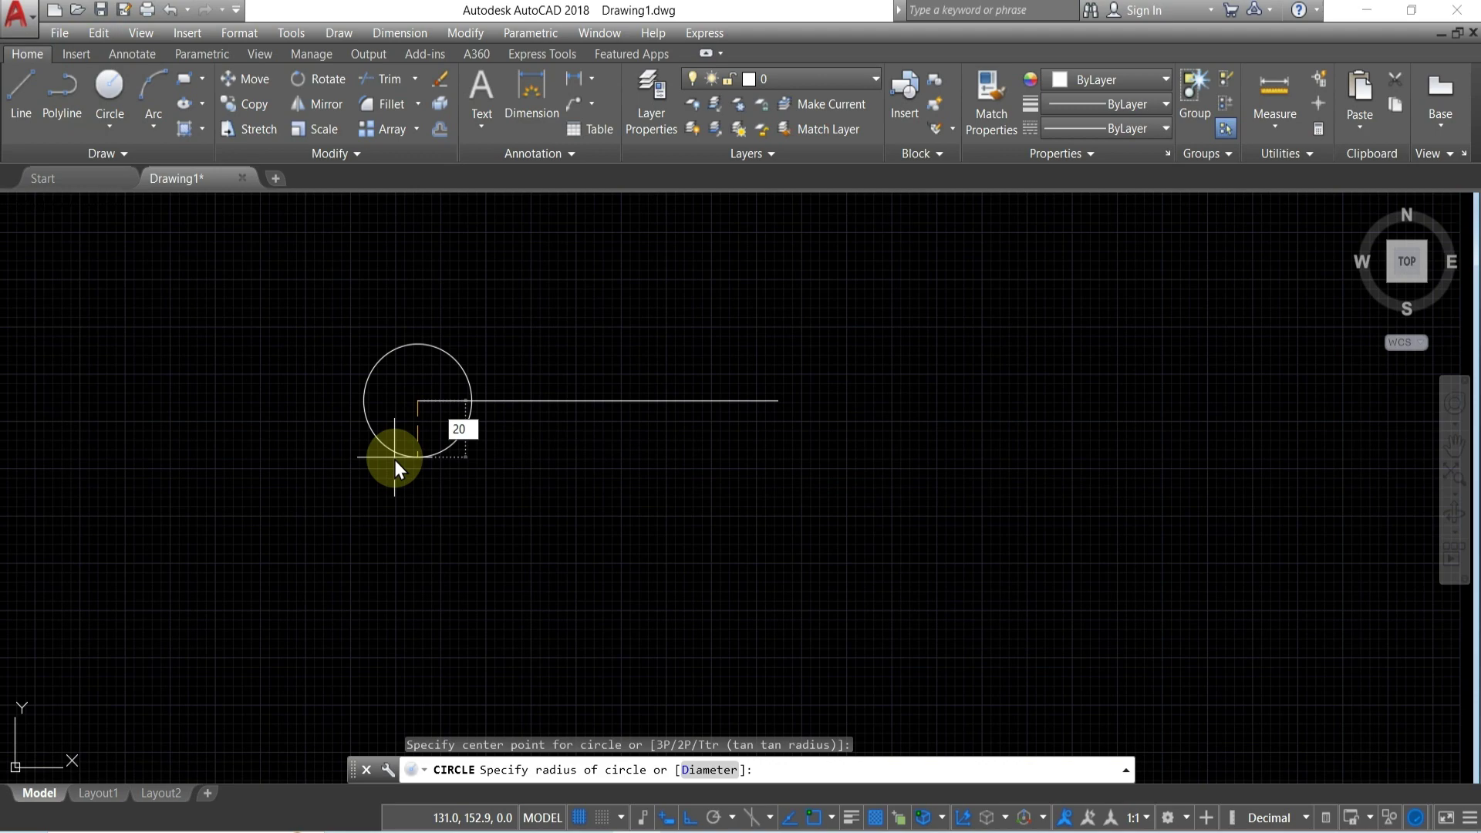
key(Return)
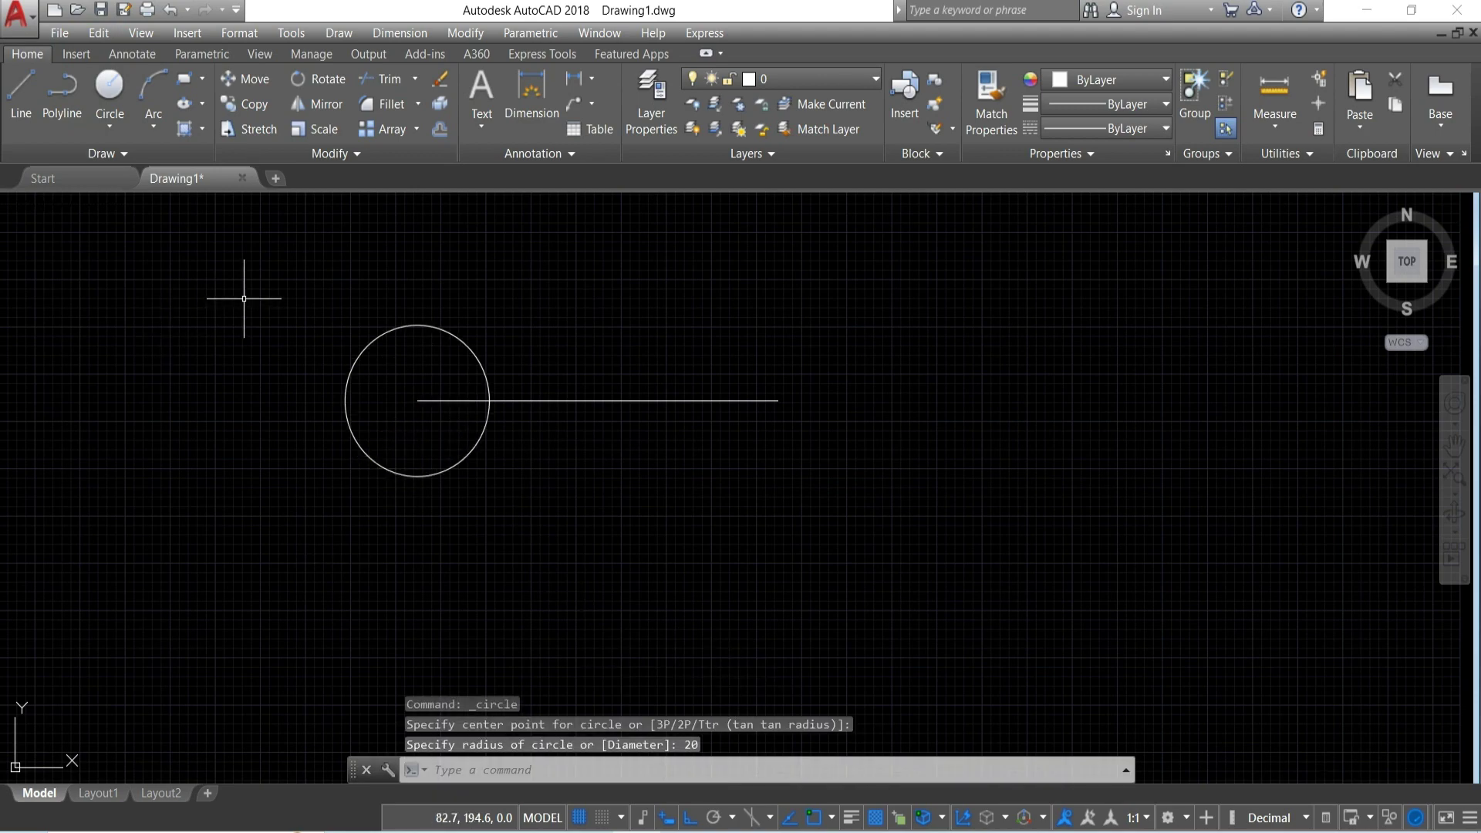
click(251, 85)
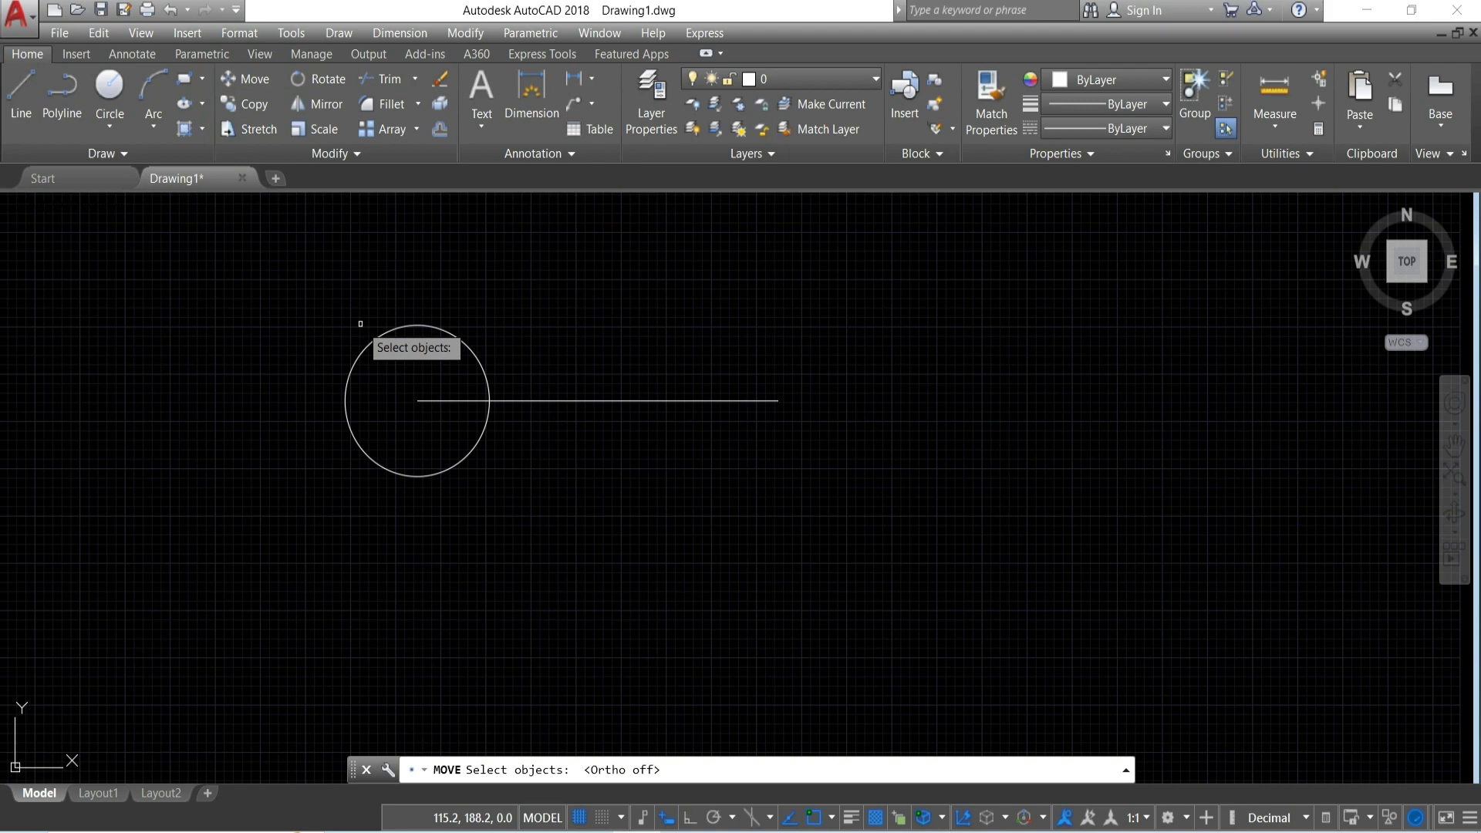
Move the radius-20 circle from the line's left end to its right endpoint
click(390, 327)
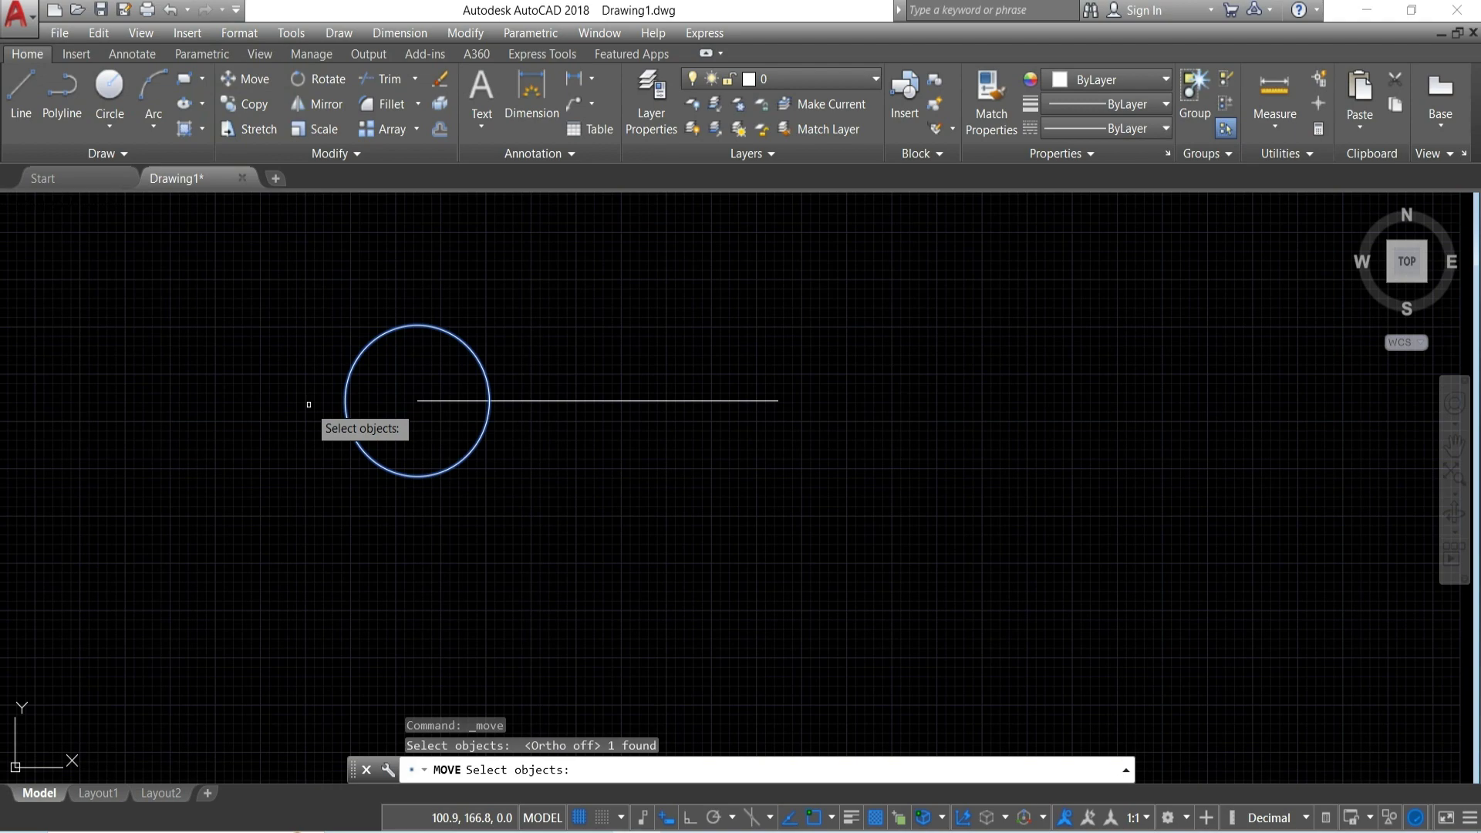
key(Return)
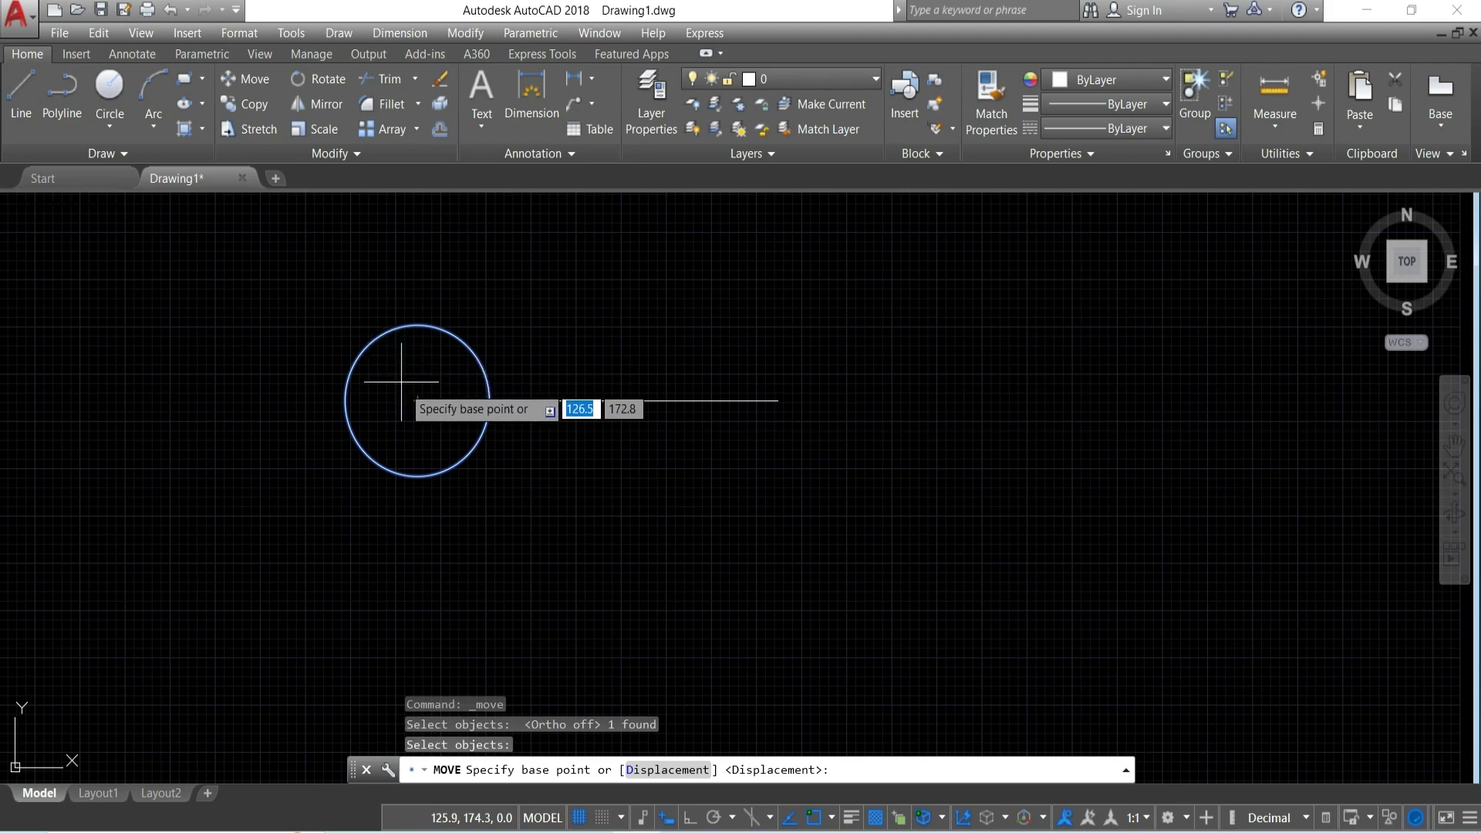
click(417, 400)
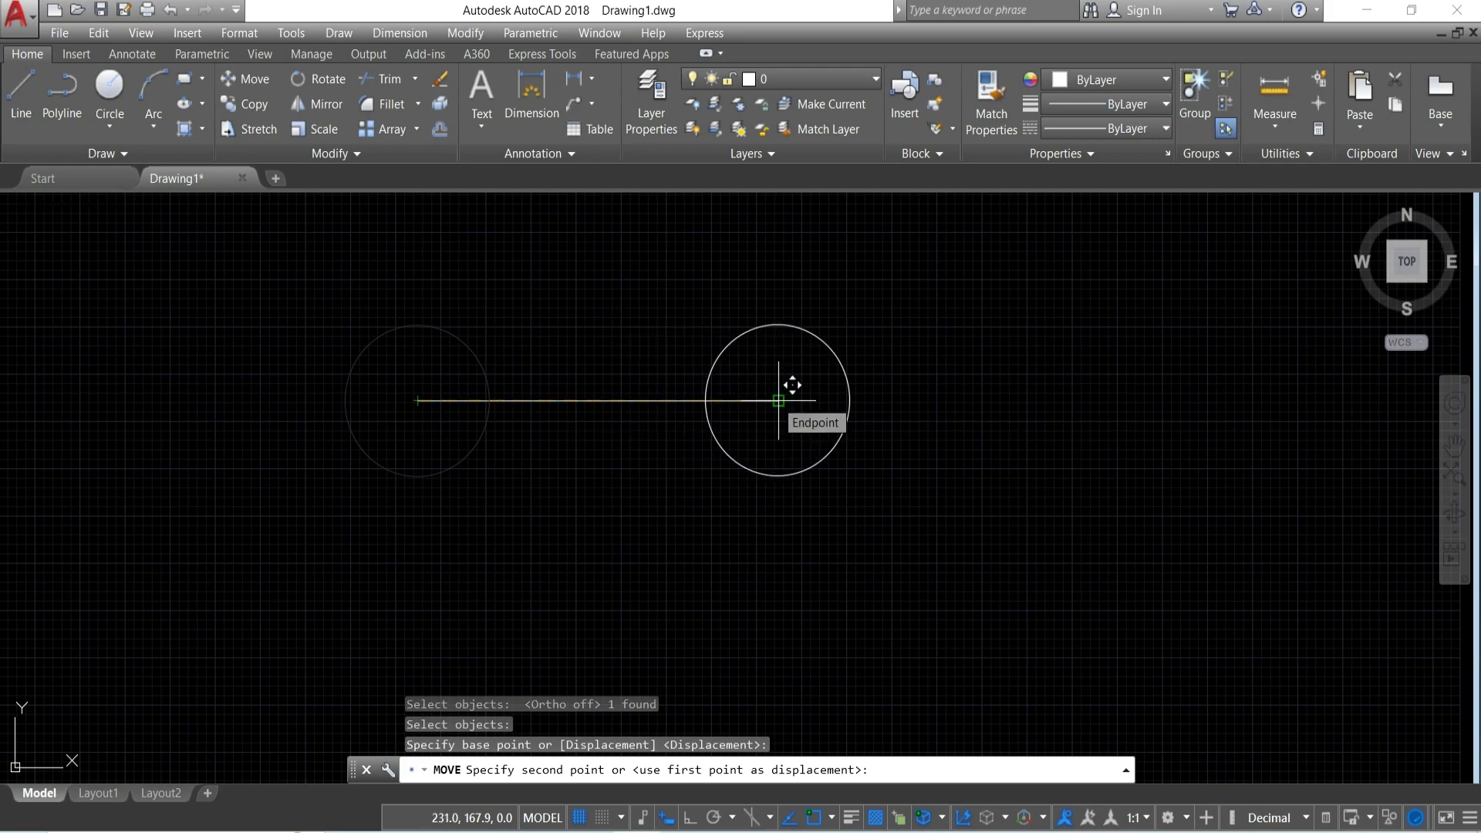
click(779, 401)
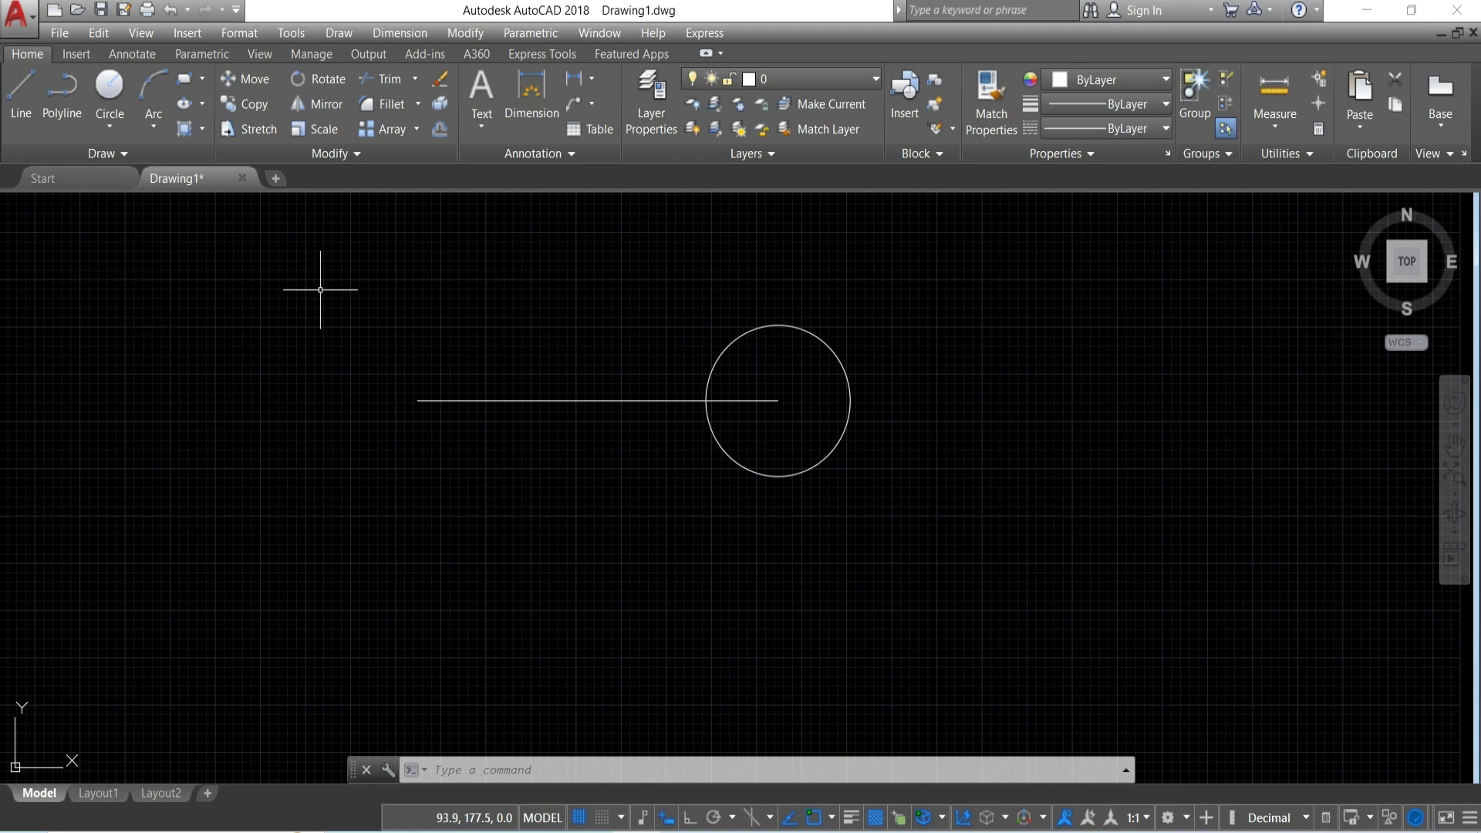
Copy the circle onto the line's midpoint and left endpoint
click(238, 103)
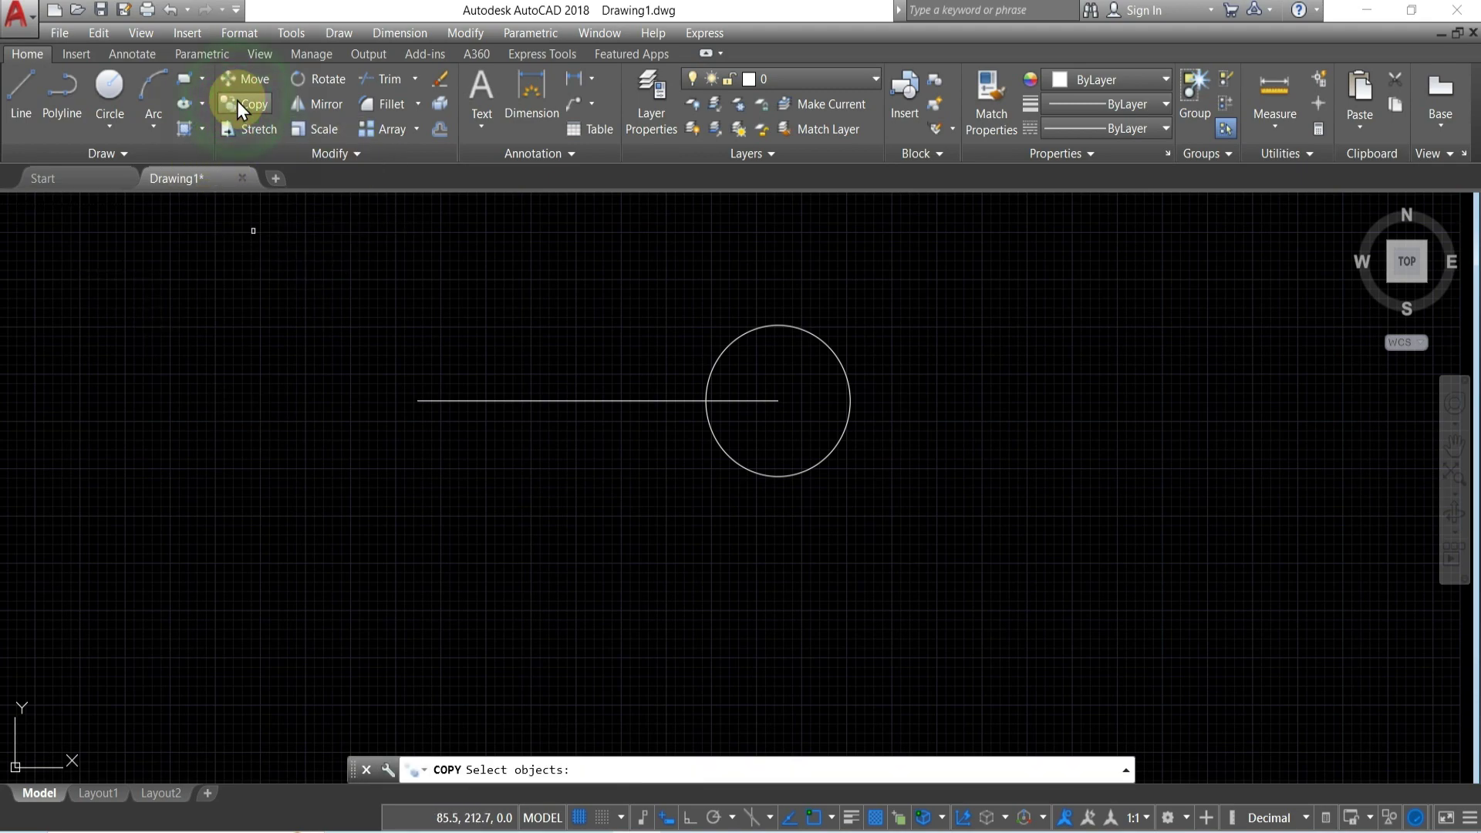
click(744, 337)
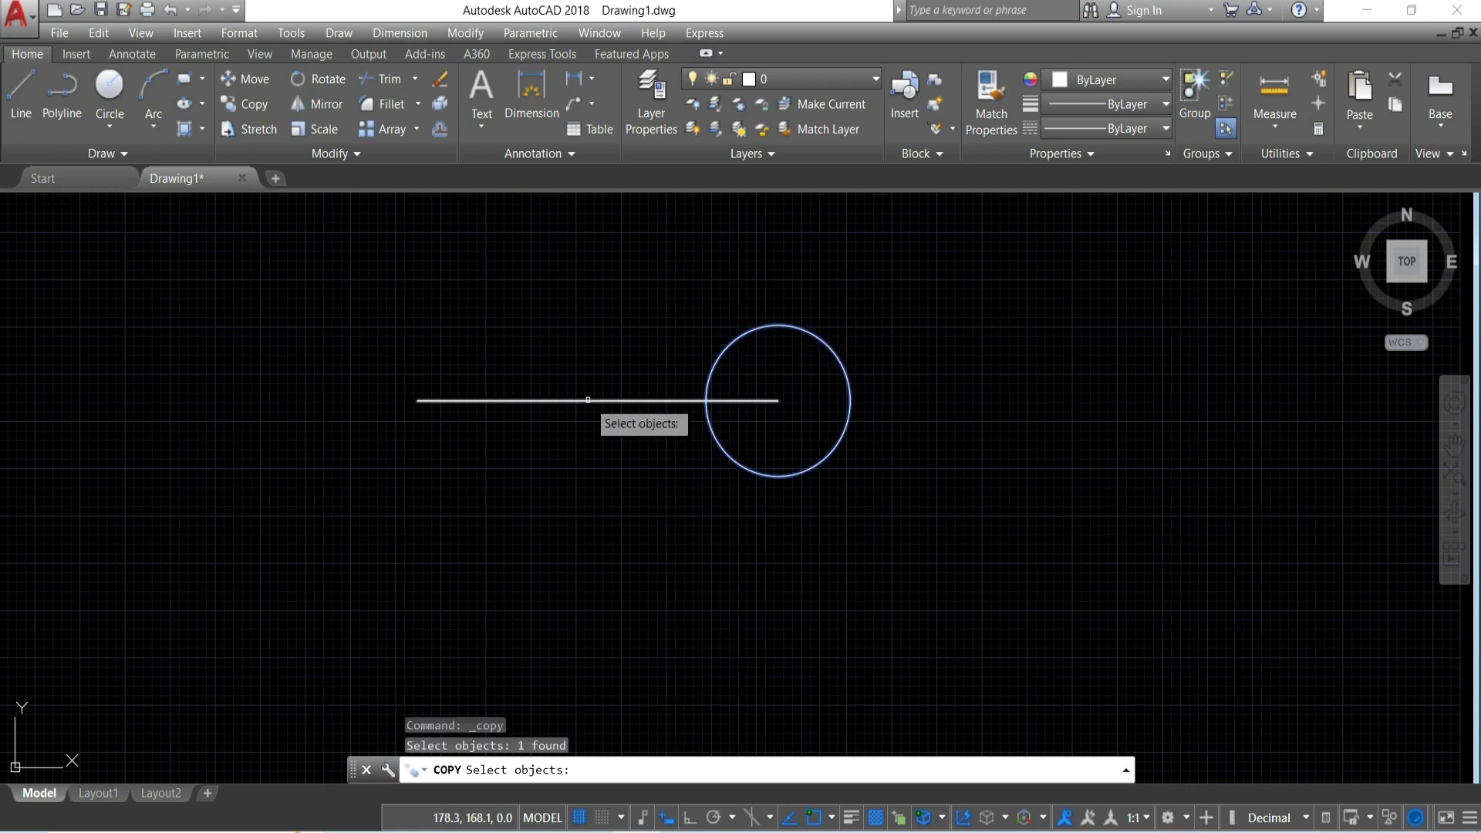
key(Return)
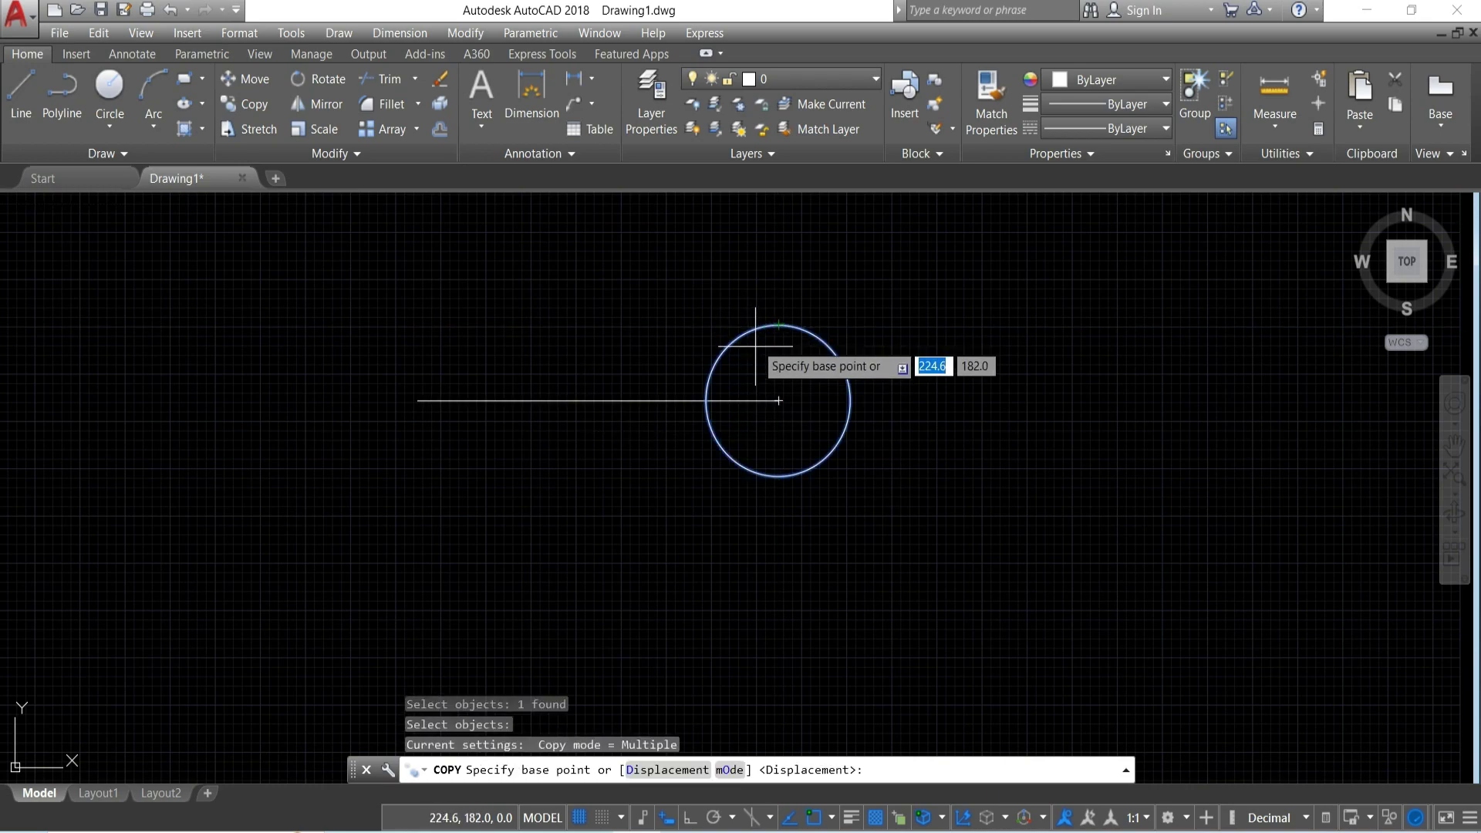
click(779, 400)
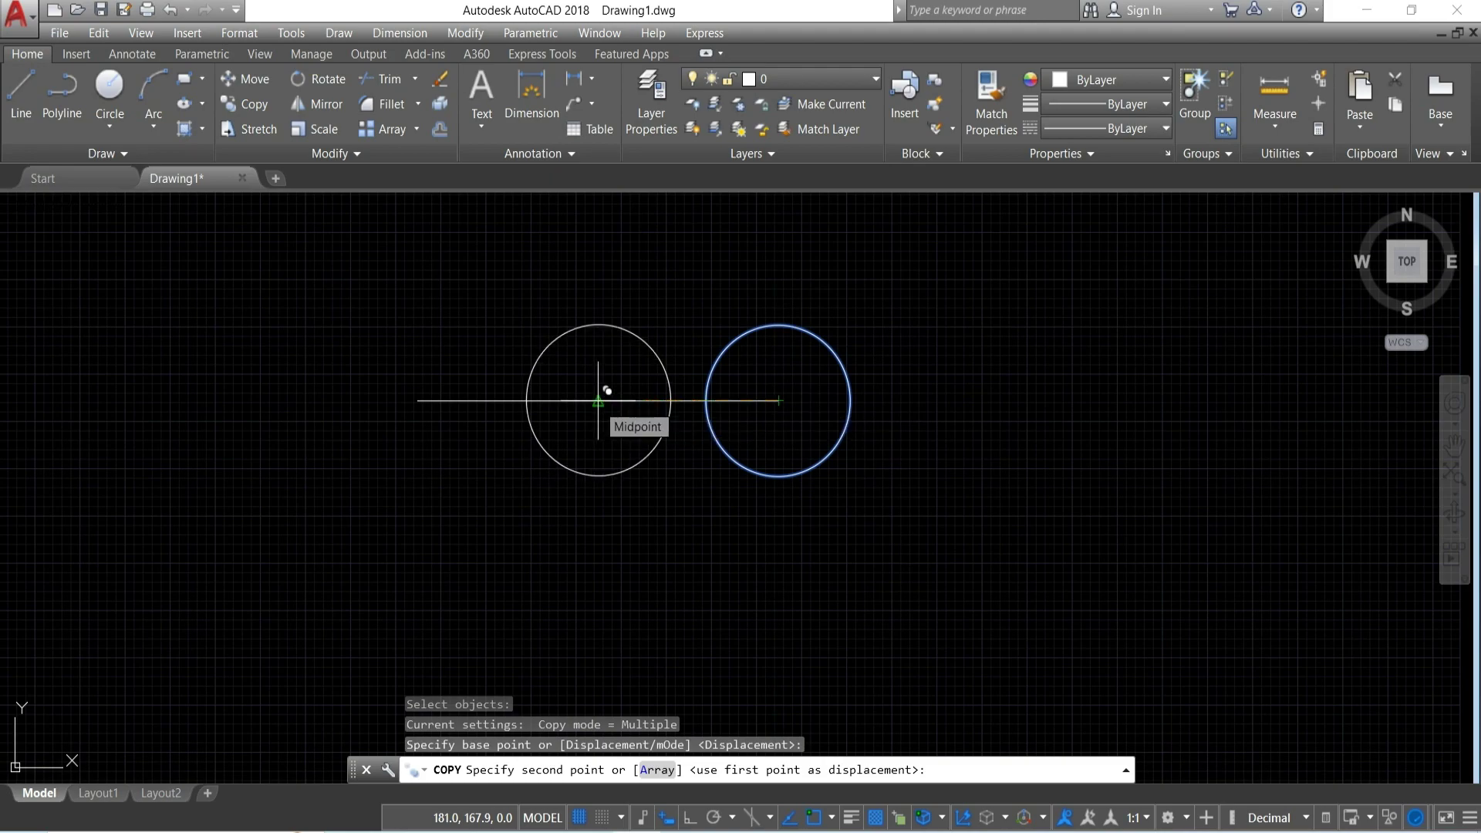
click(598, 400)
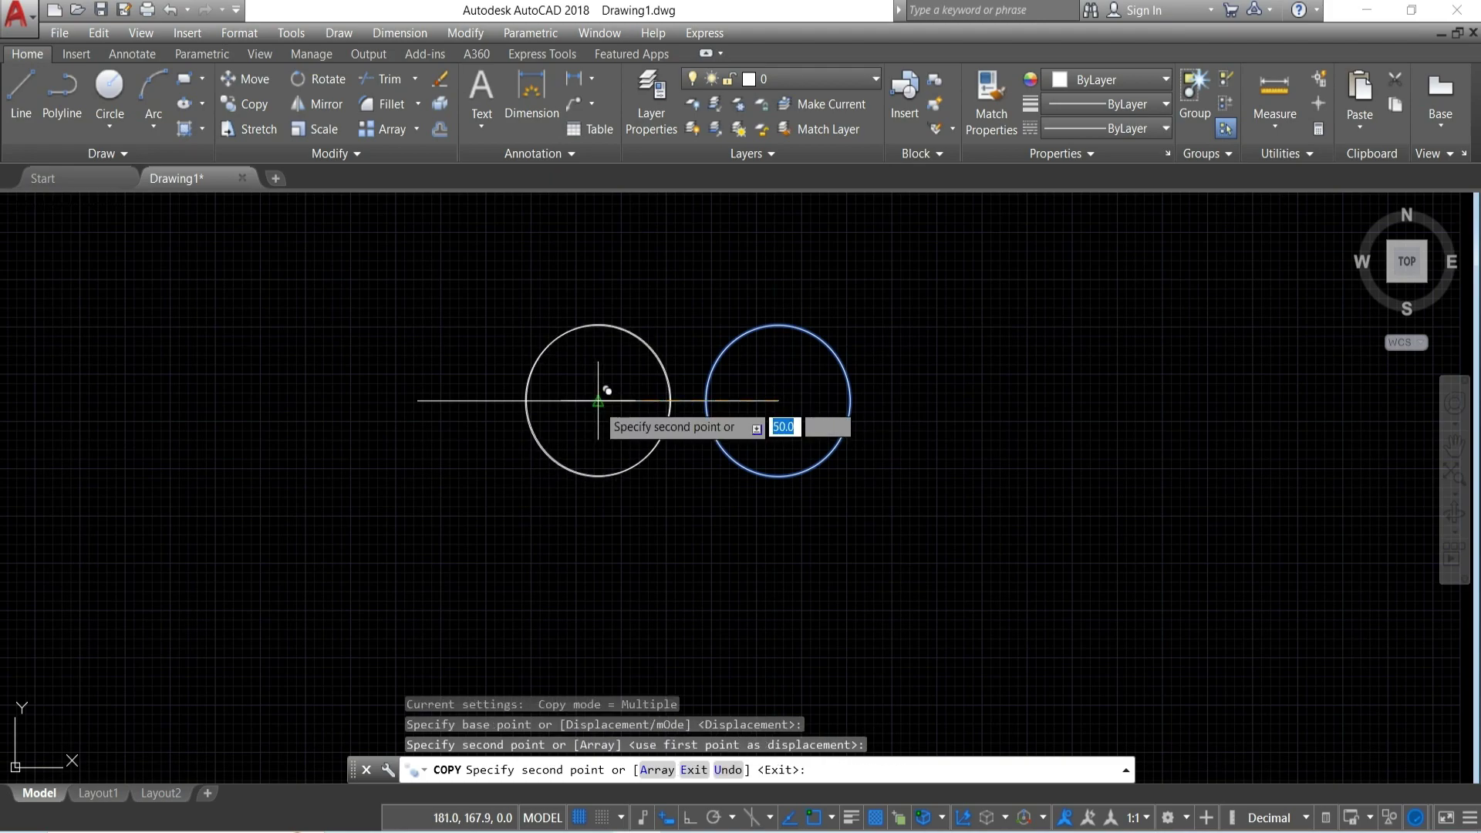
click(417, 401)
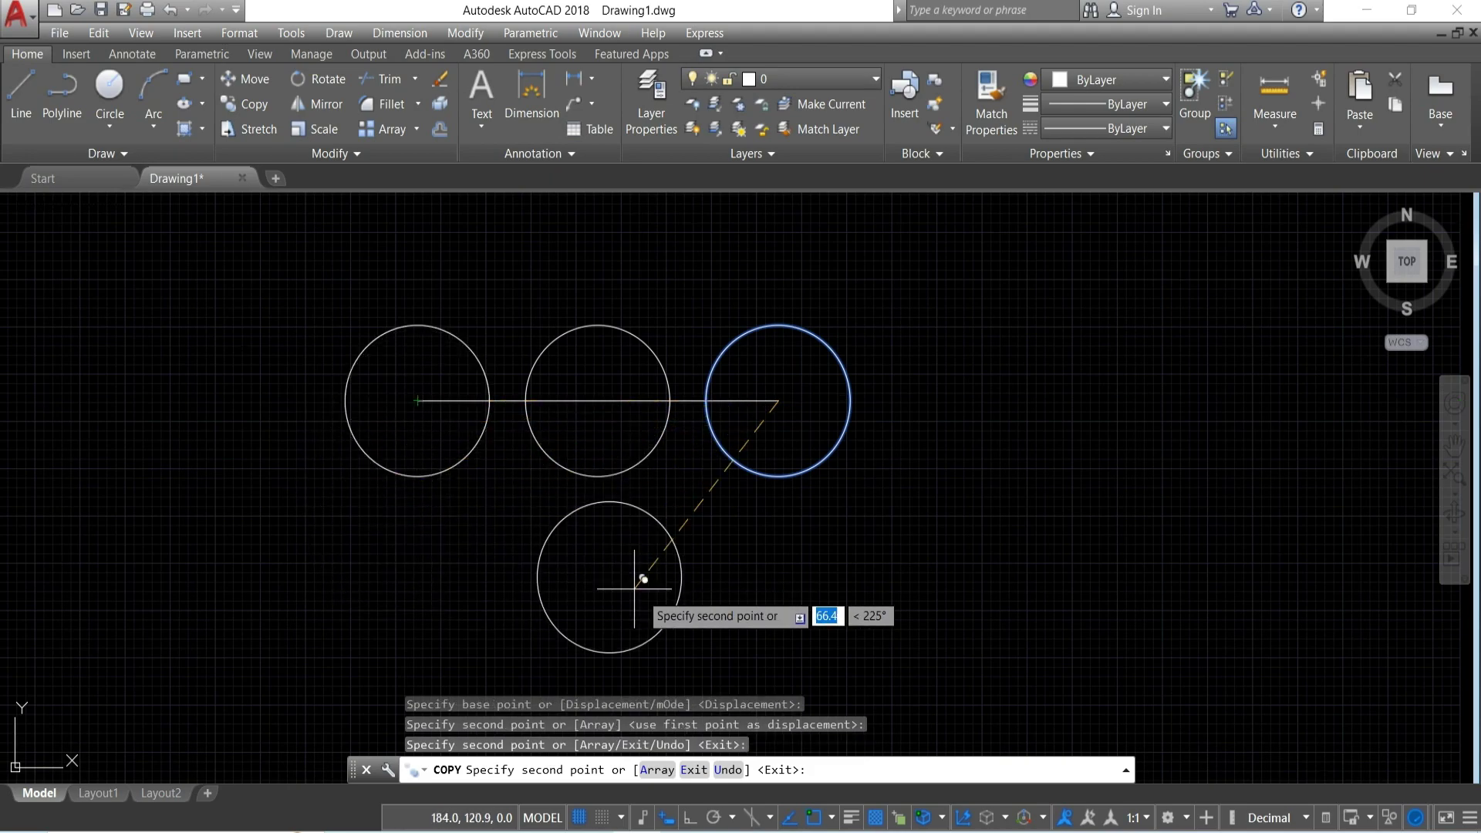
Place six more circle copies scattered around the drawing
click(904, 614)
click(1018, 370)
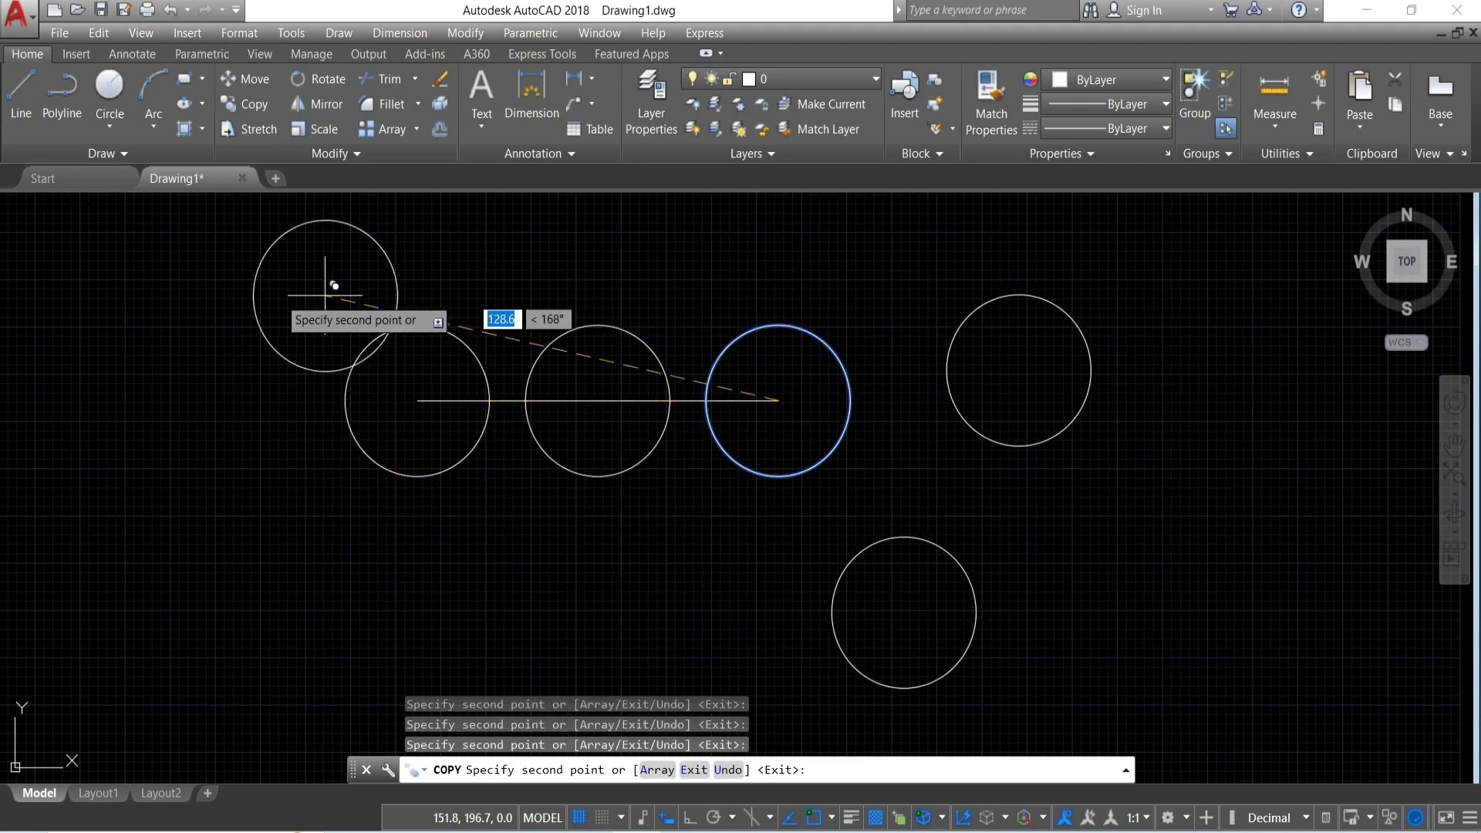
click(91, 393)
click(256, 588)
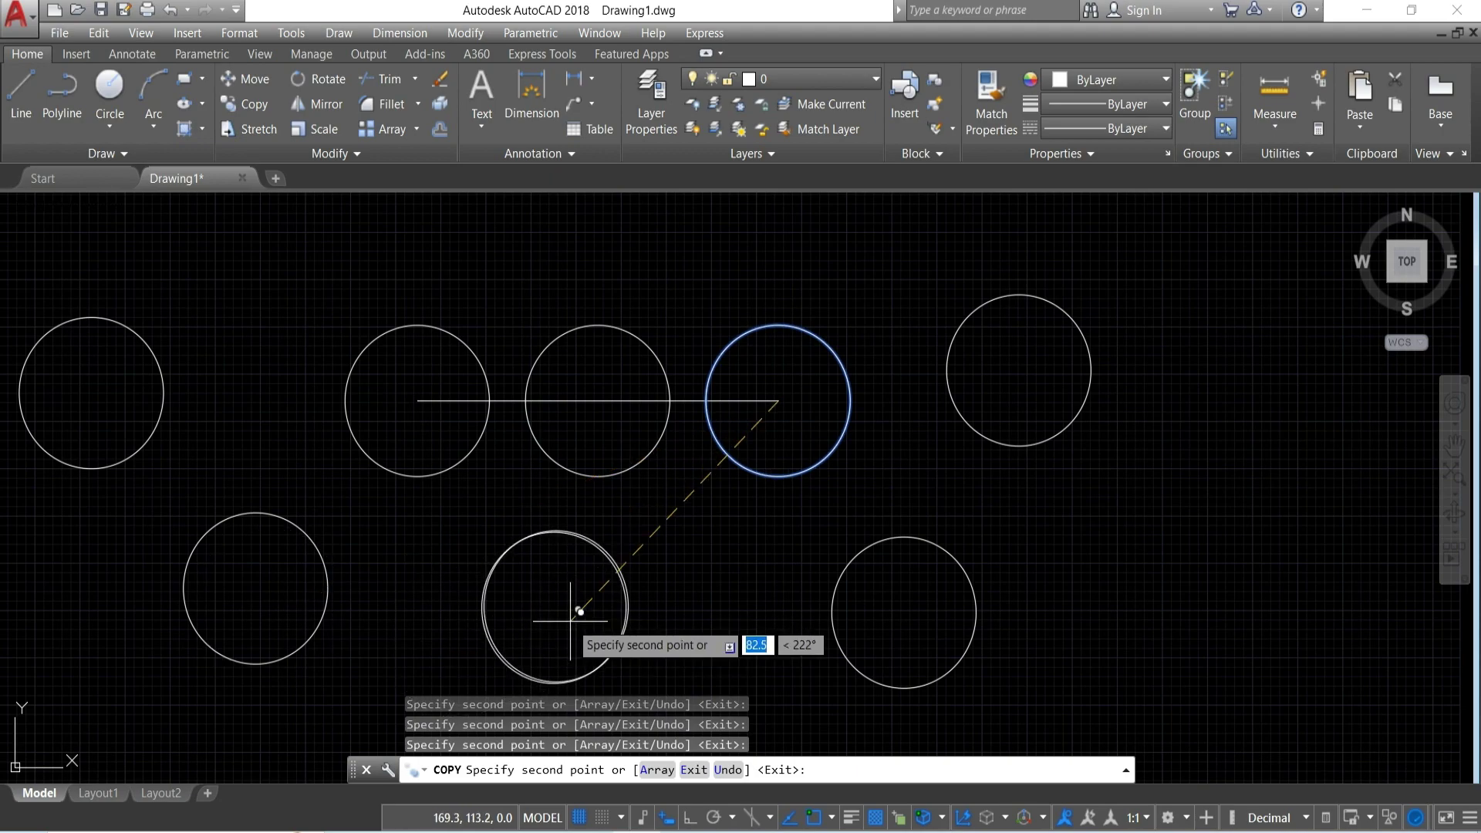
click(554, 608)
click(1121, 592)
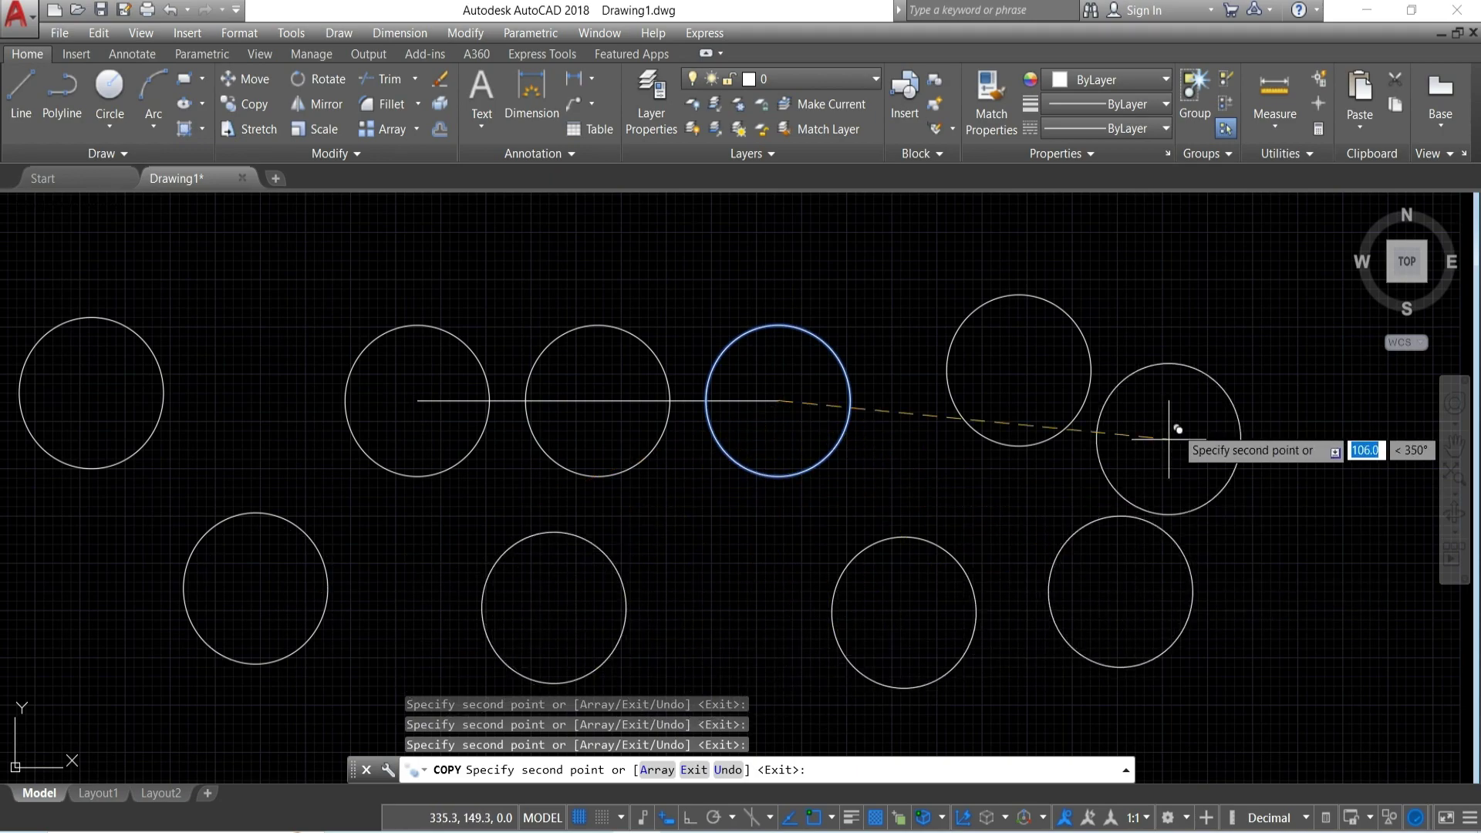
Add one last circle copy, end Copy, and erase everything with a crossing window
click(1210, 370)
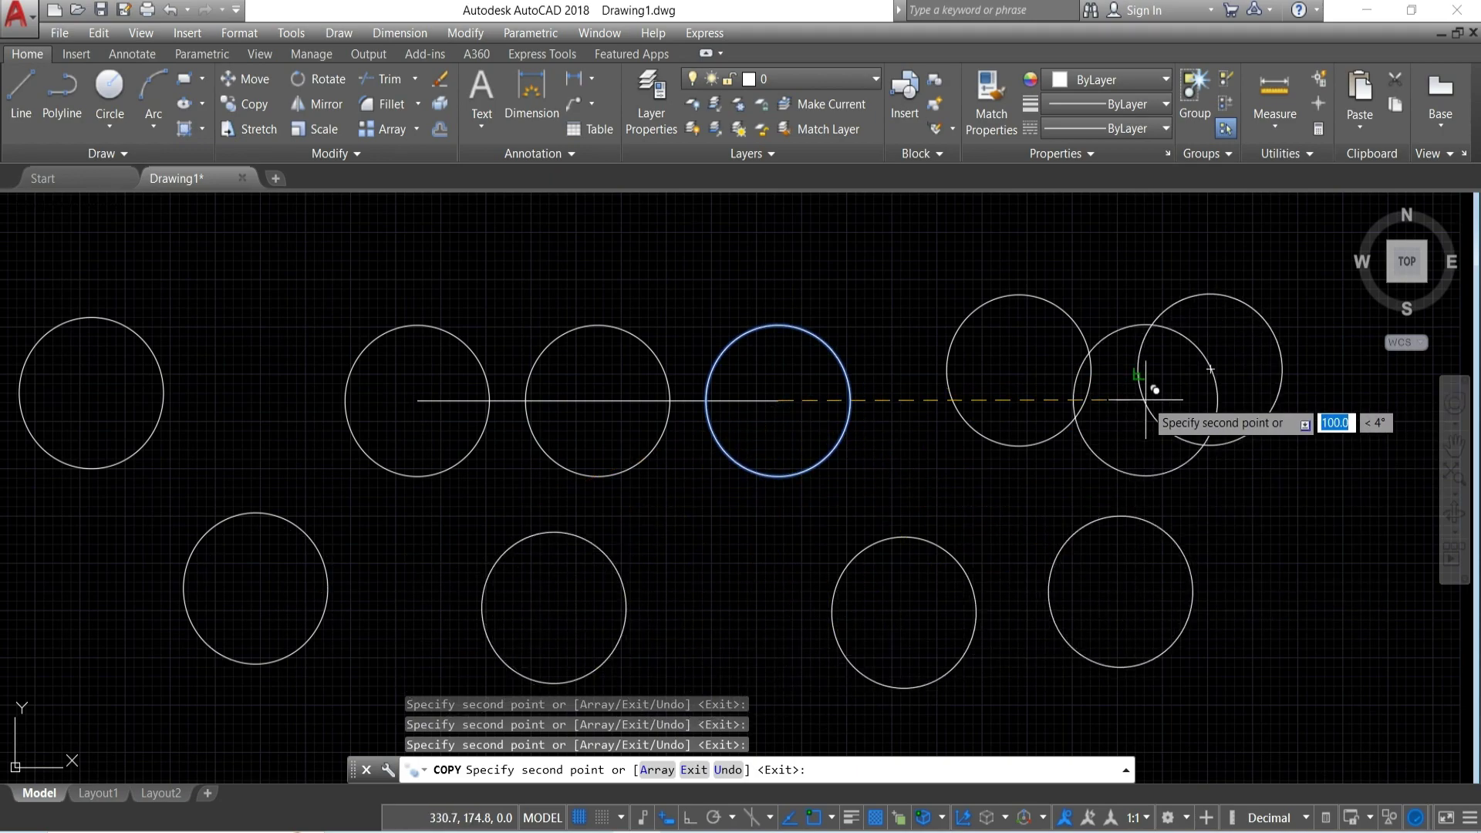
scroll(807, 580, down, 4)
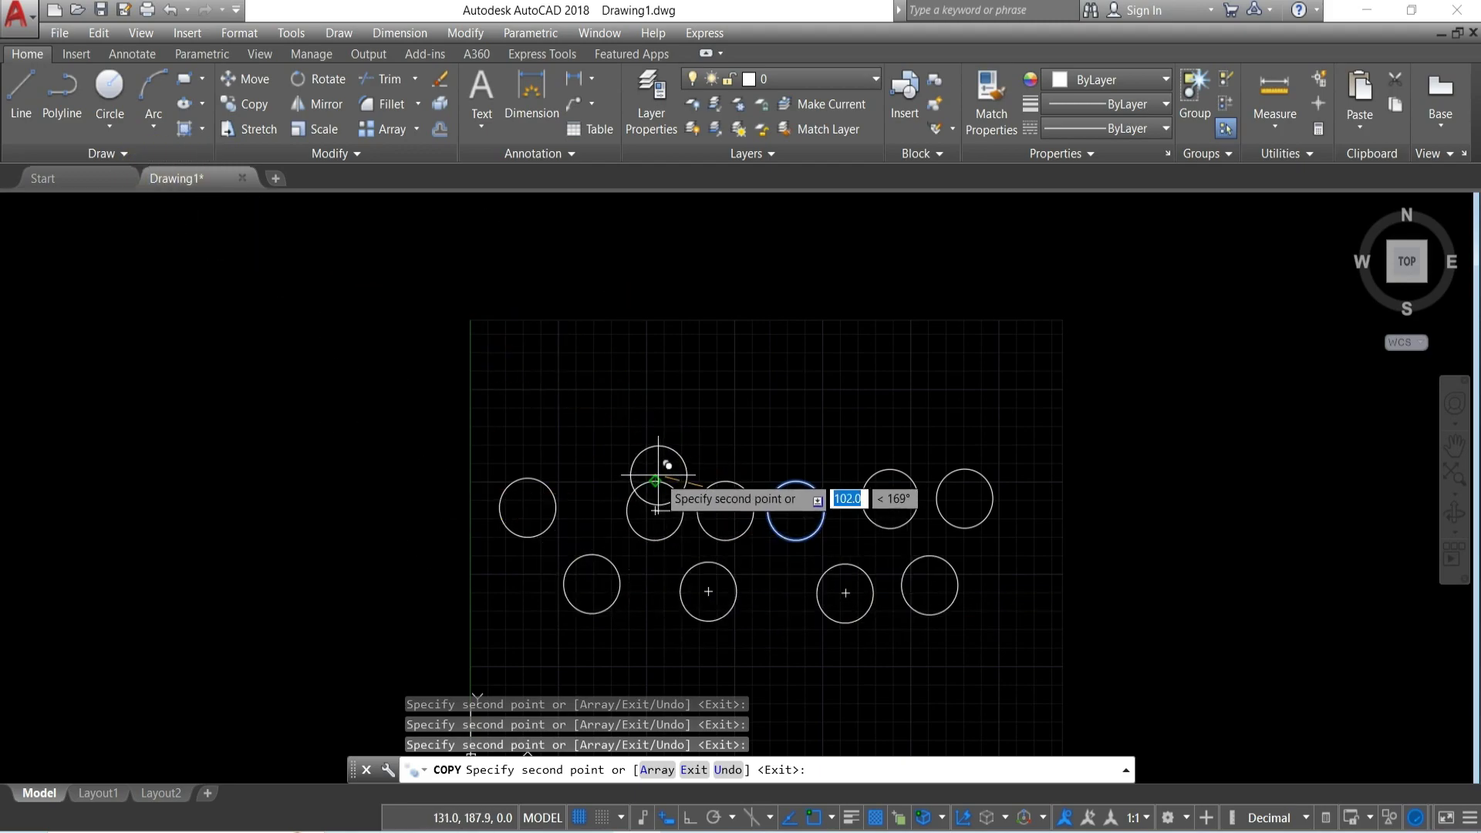
key(Escape)
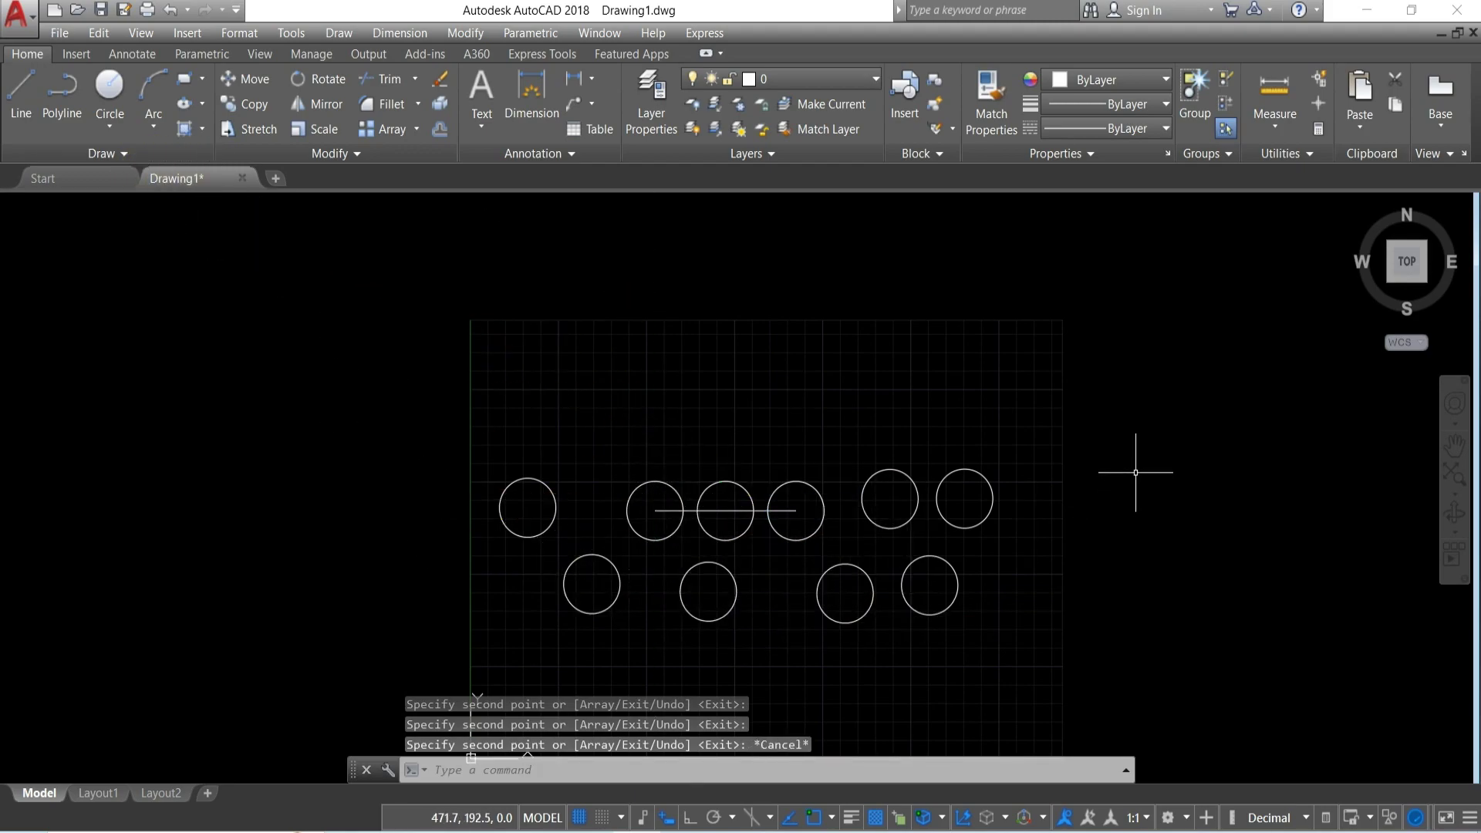
click(1033, 421)
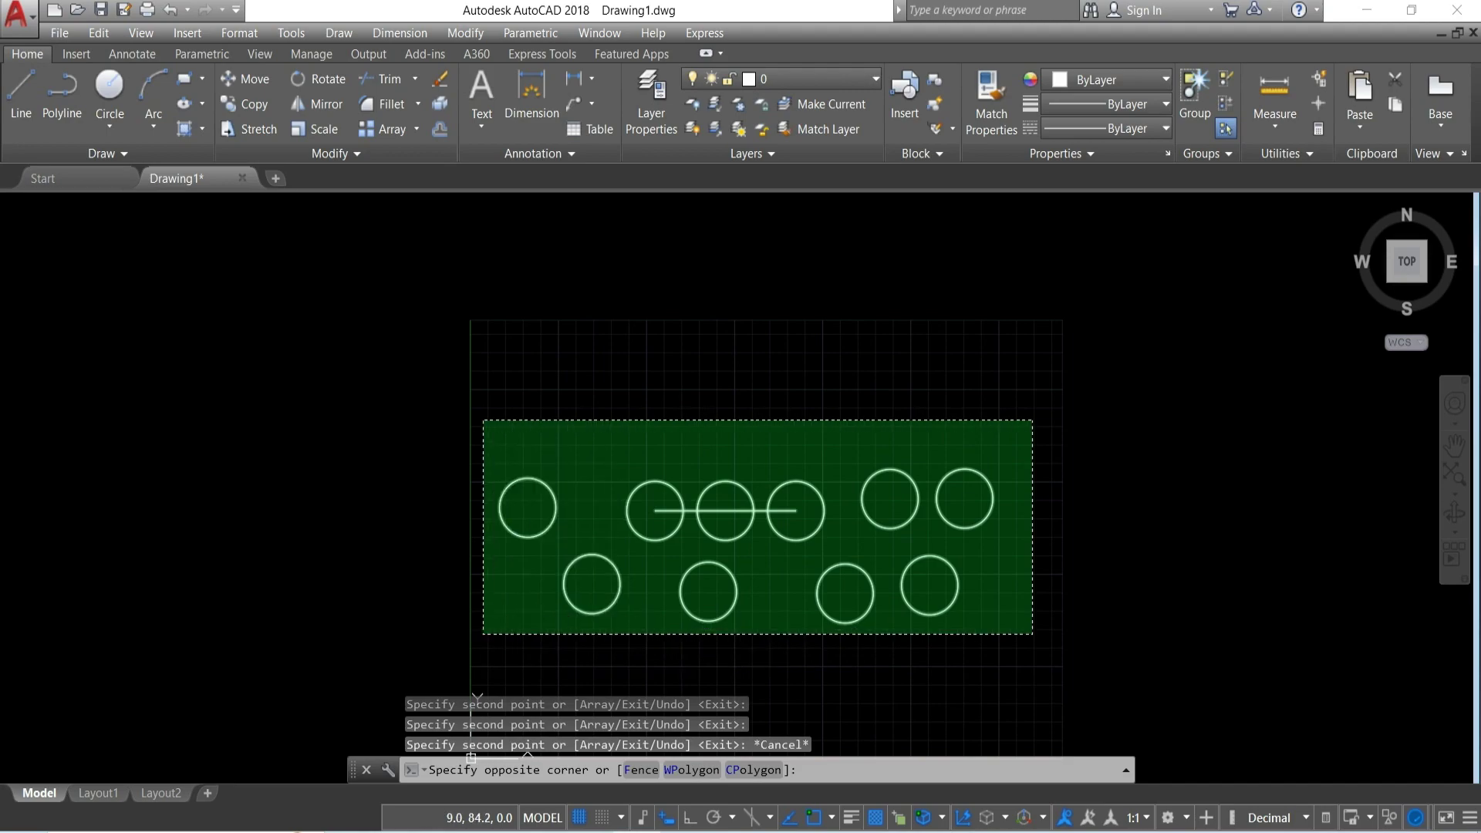
click(482, 635)
key(Delete)
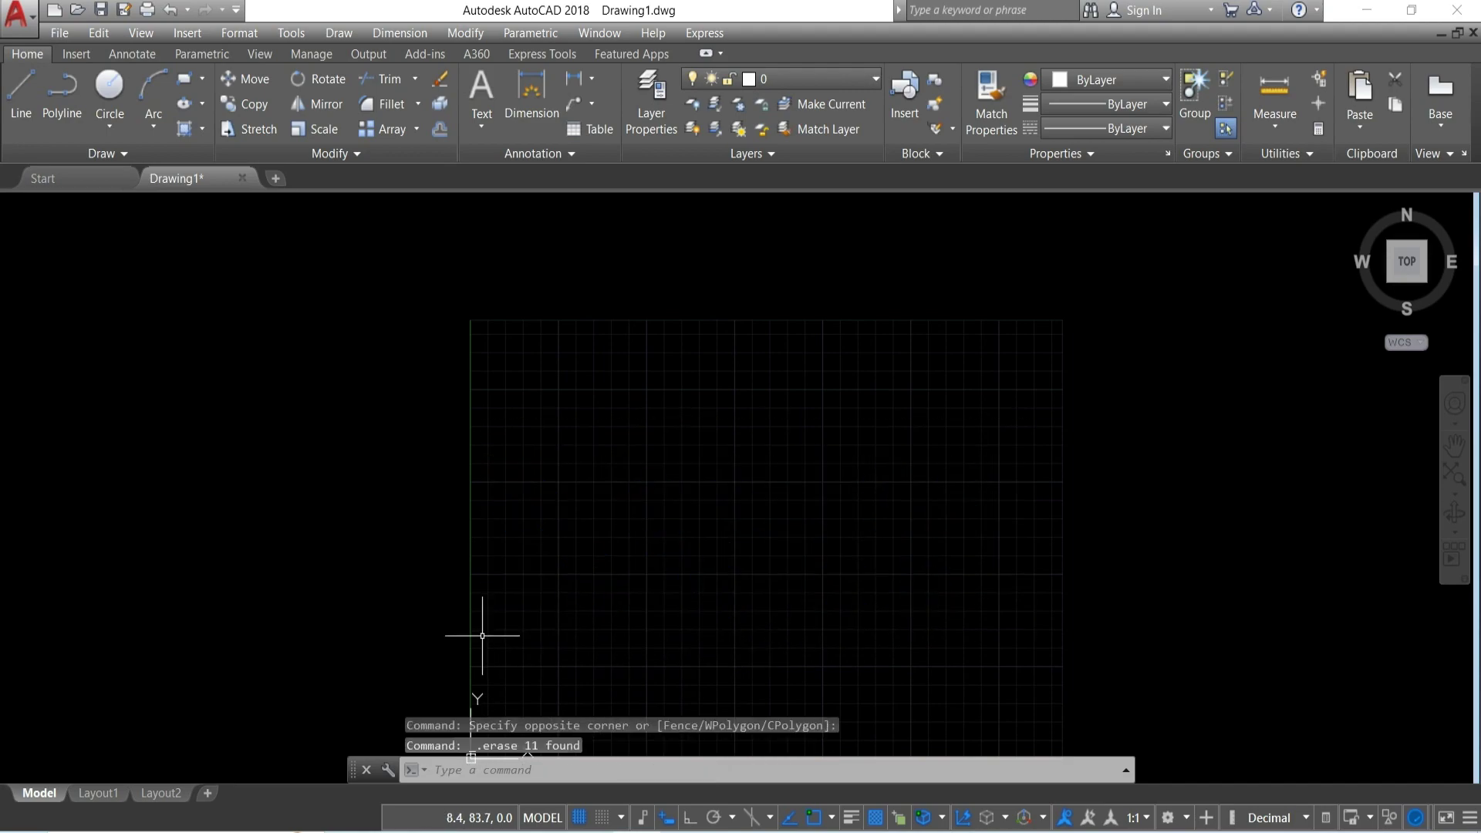
Draw the rectangle's 100-unit bottom edge and 50-unit right edge with Ortho on
click(20, 102)
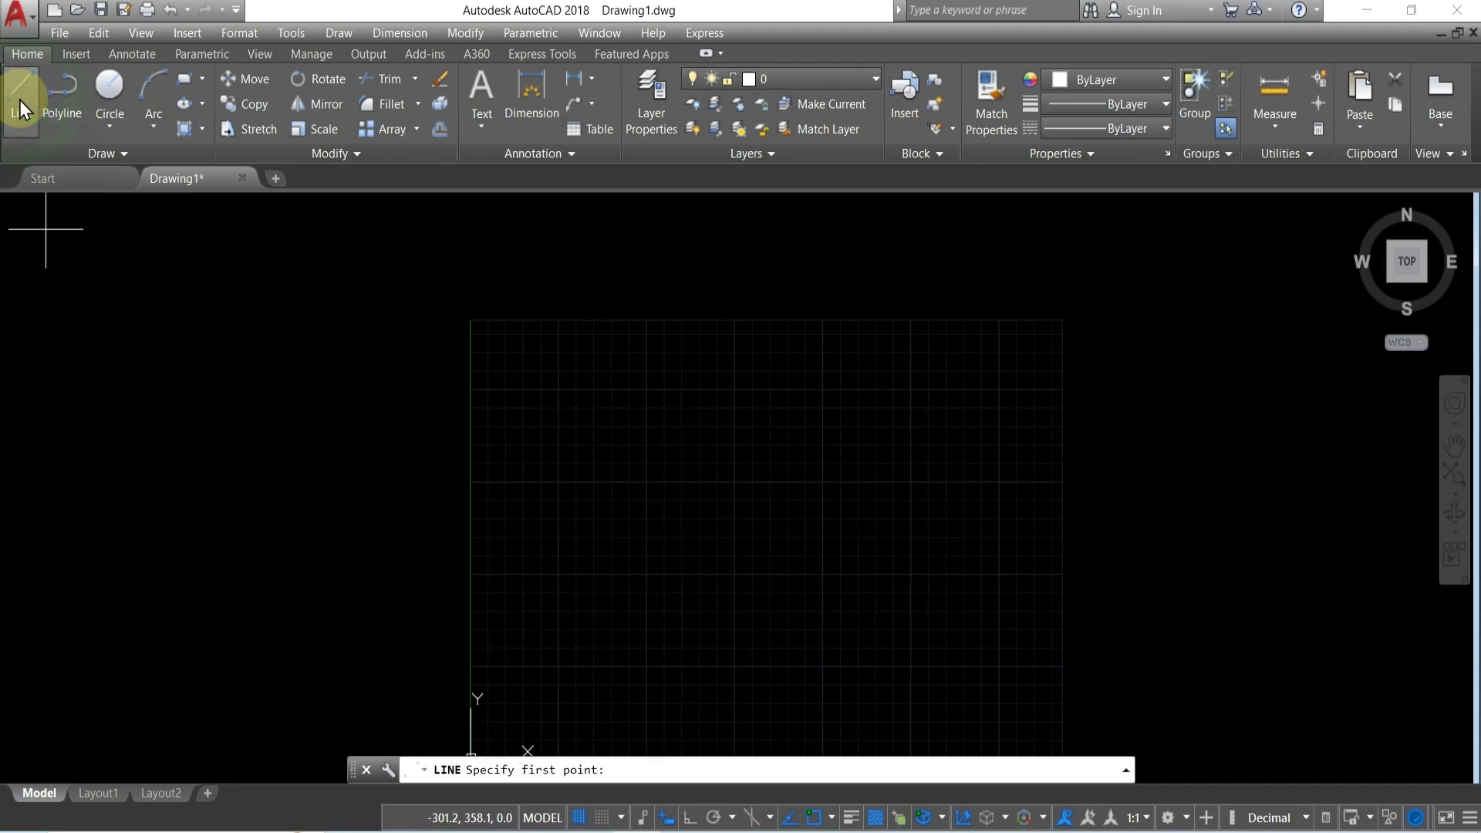
click(684, 563)
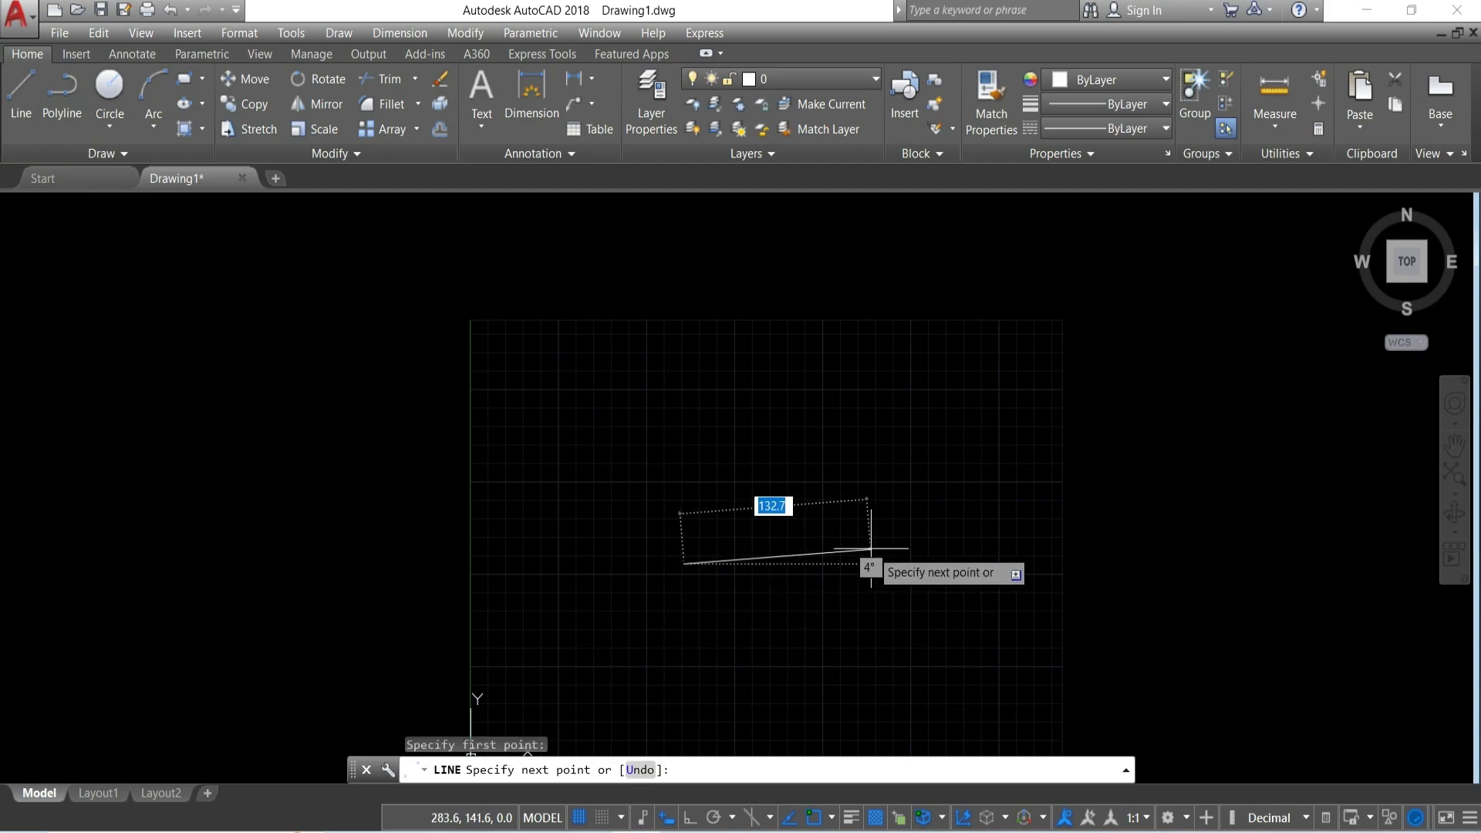
key(F8)
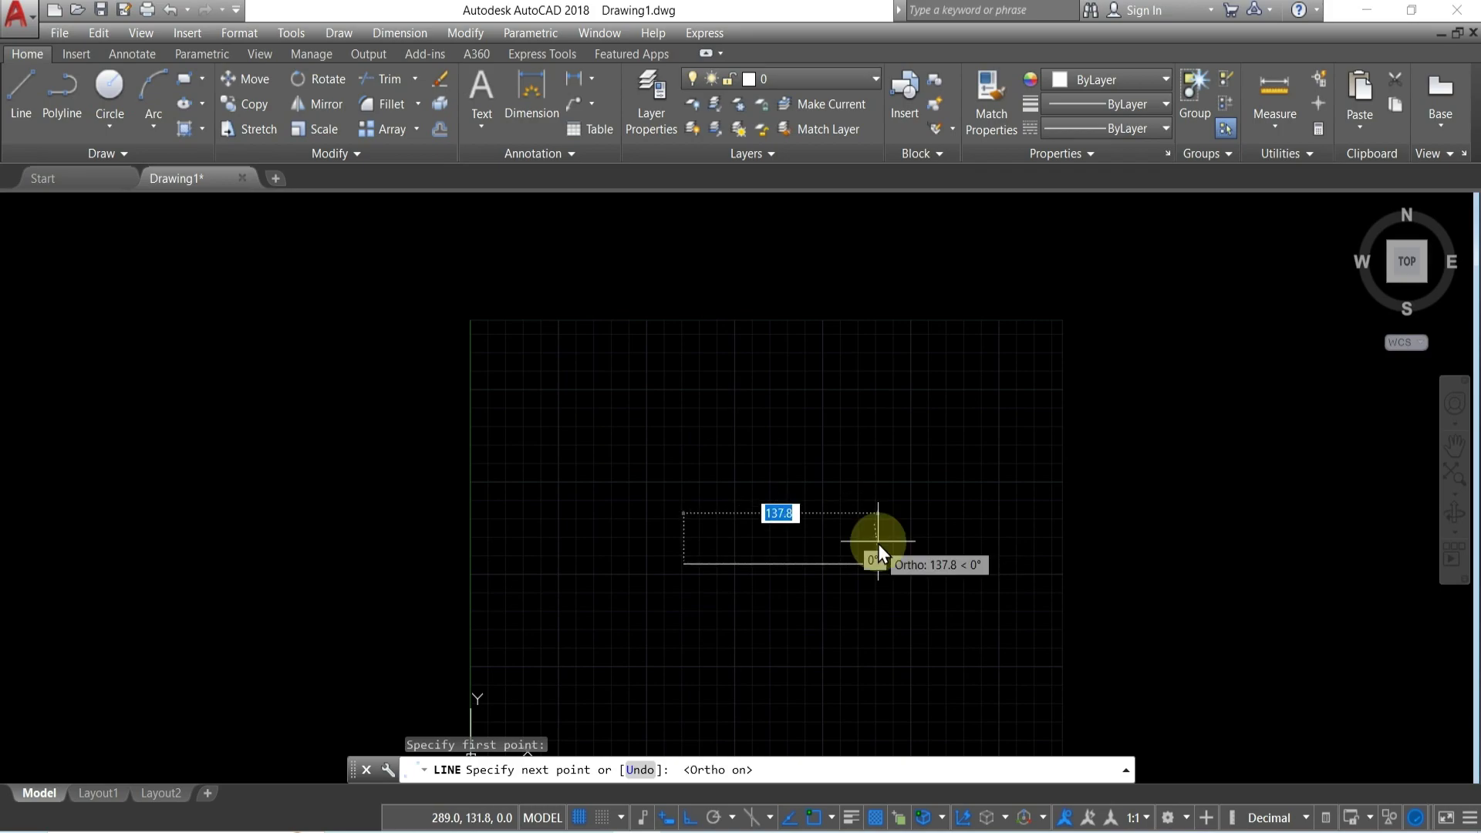
text(100)
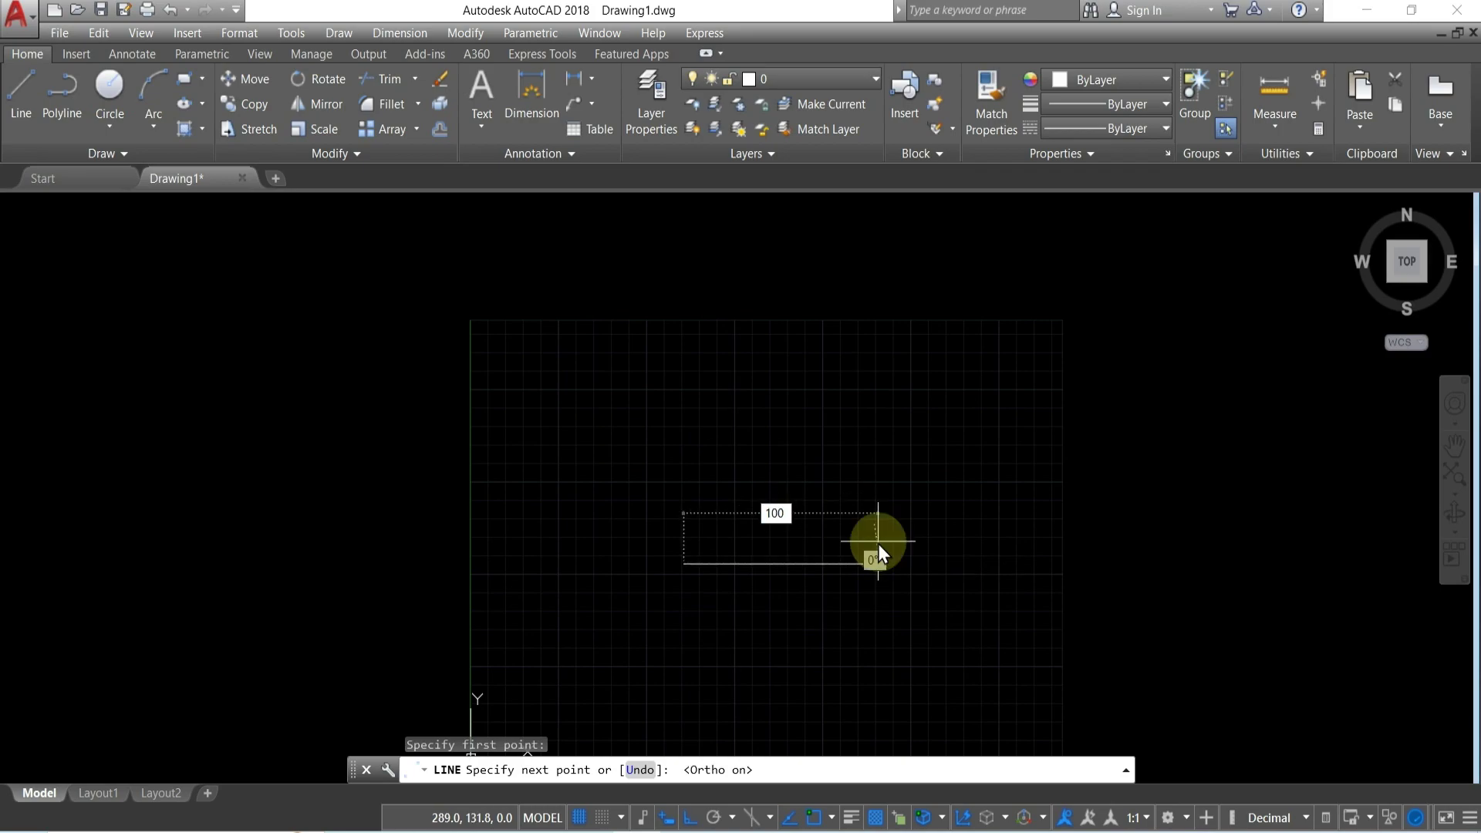
key(Return)
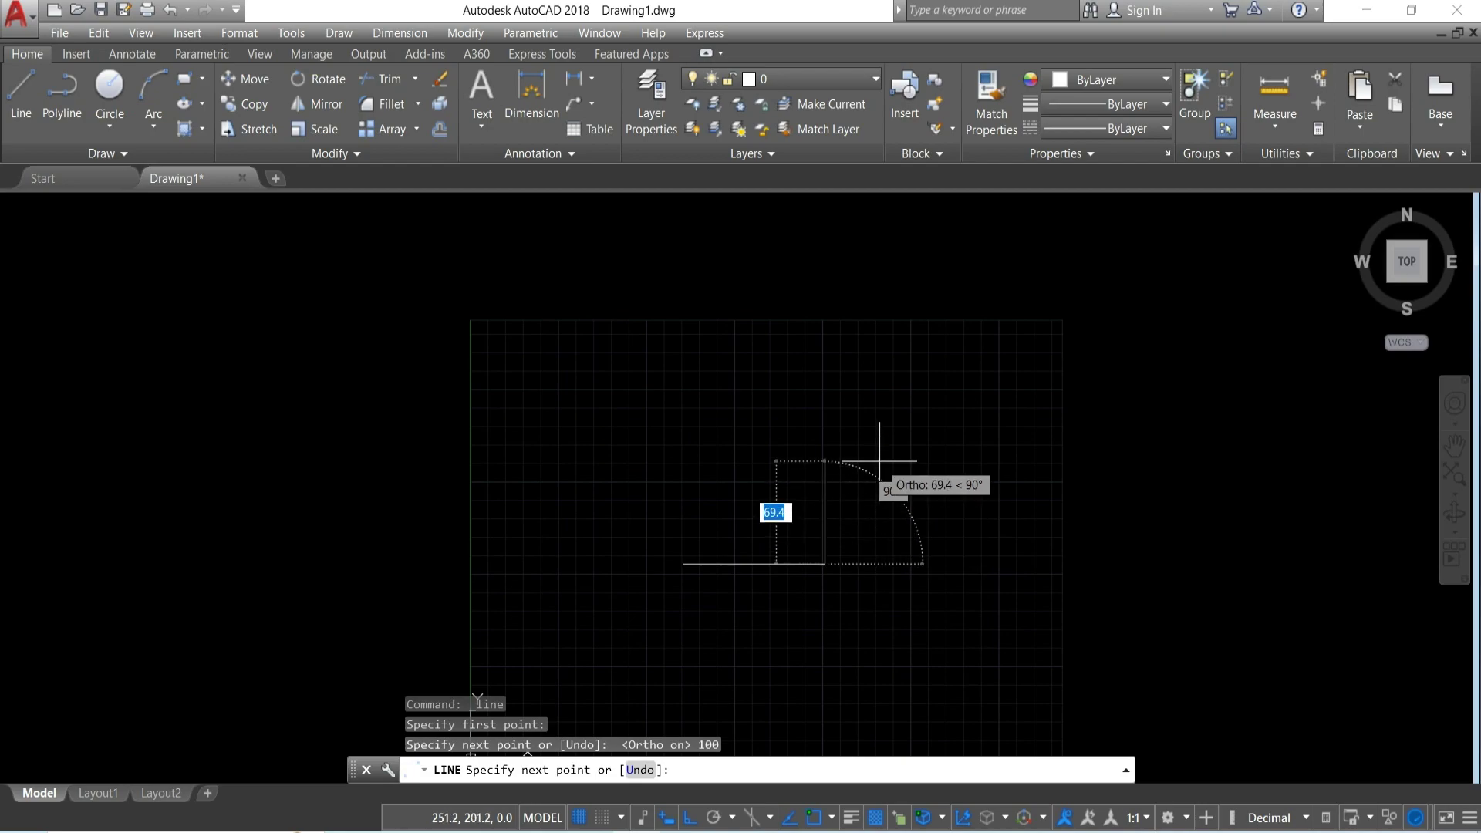
text(5)
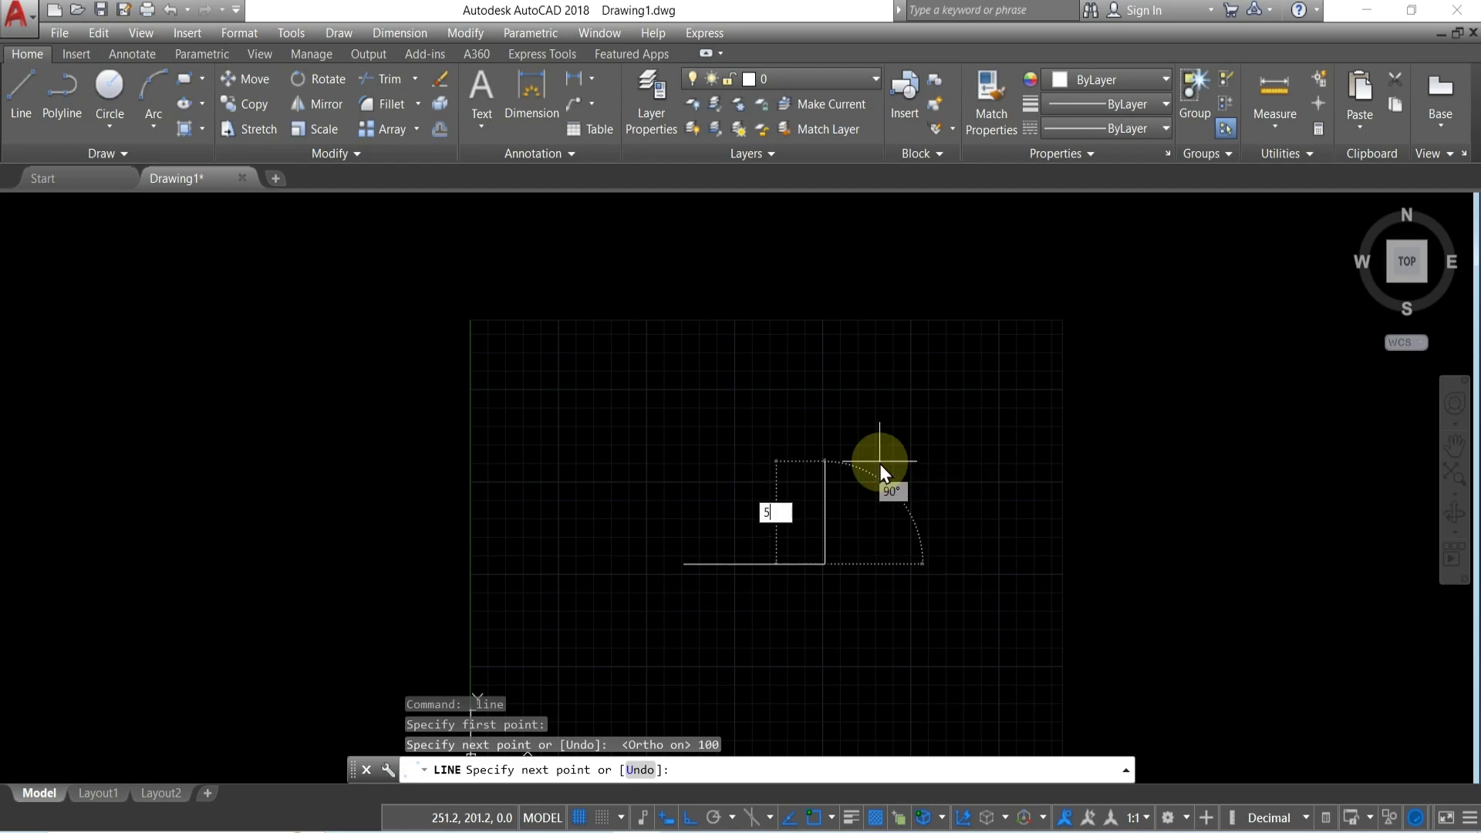
text(0)
key(Return)
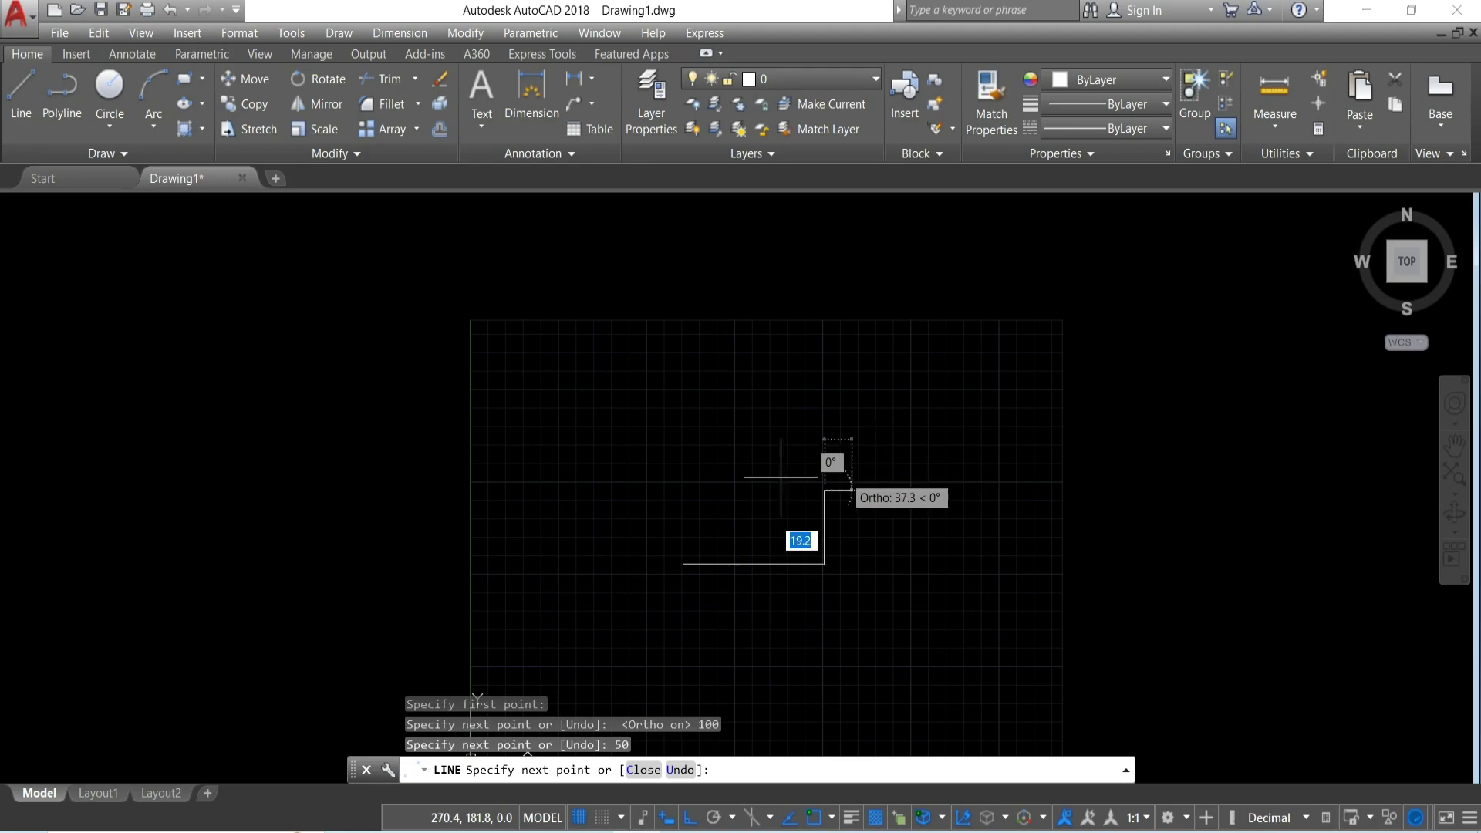
Complete the rectangle with the 100-unit top and 50-unit left edges
text(1)
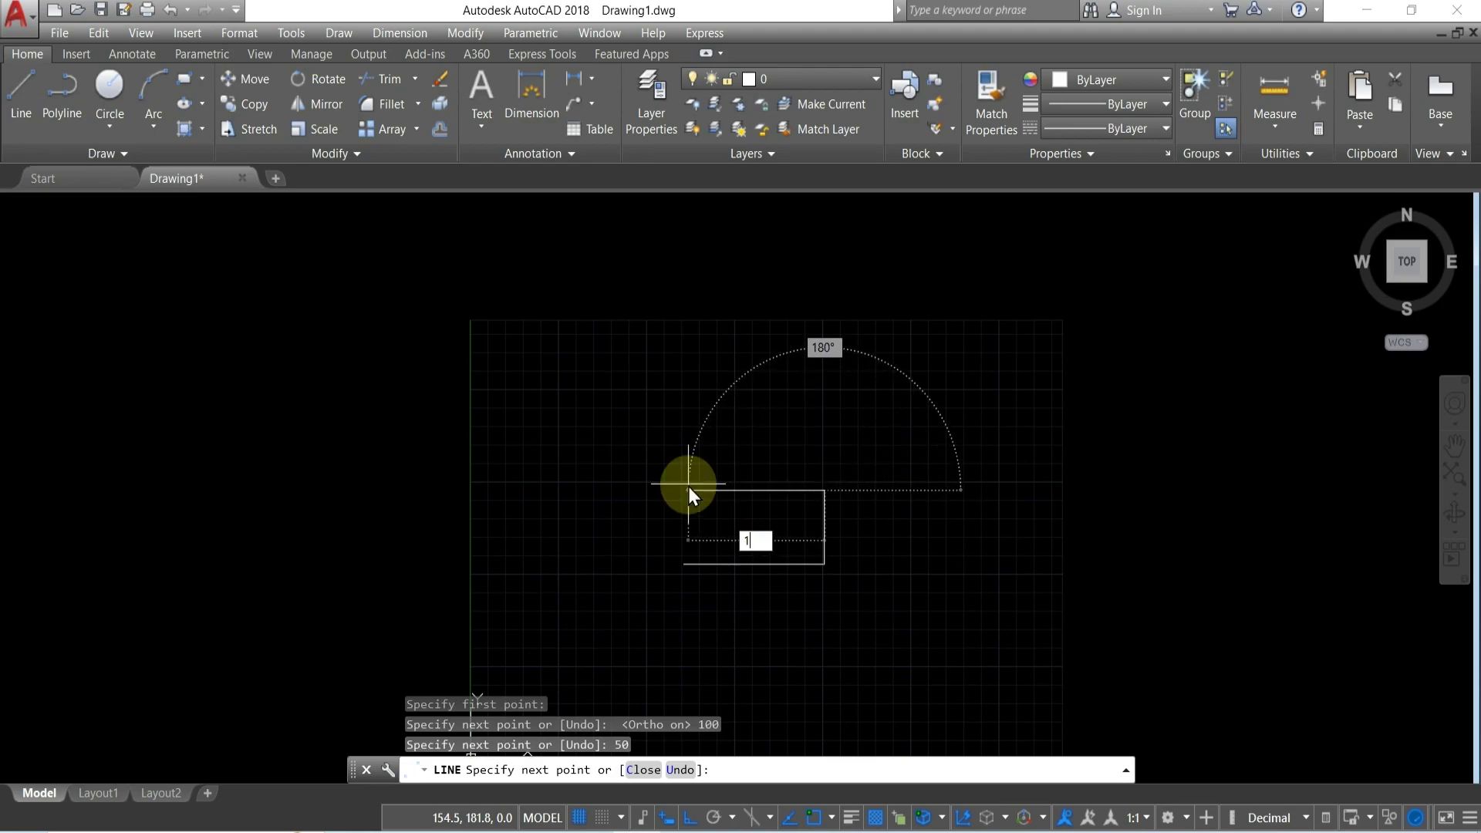
text(00)
key(Return)
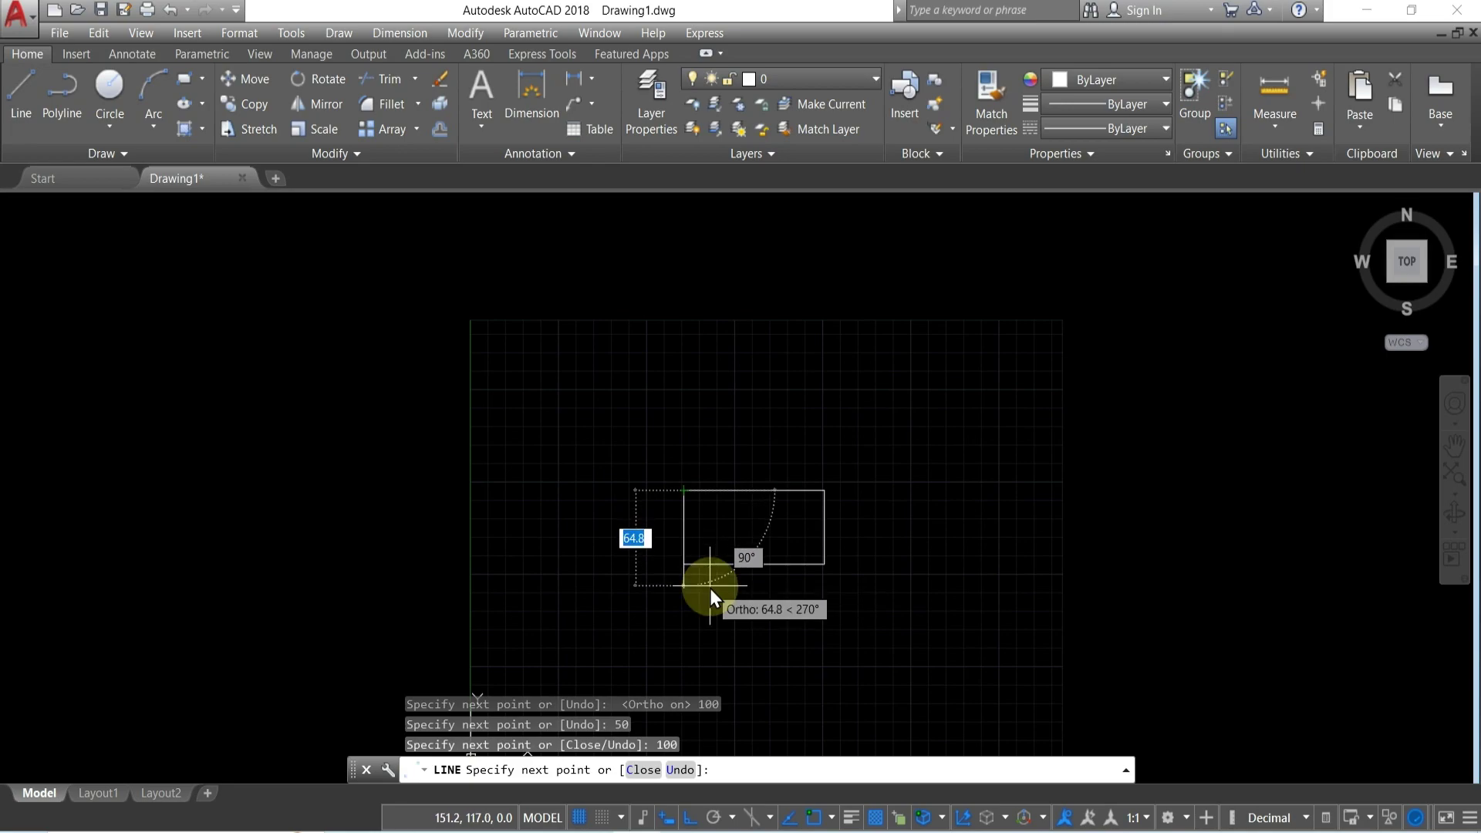
text(50)
key(Return)
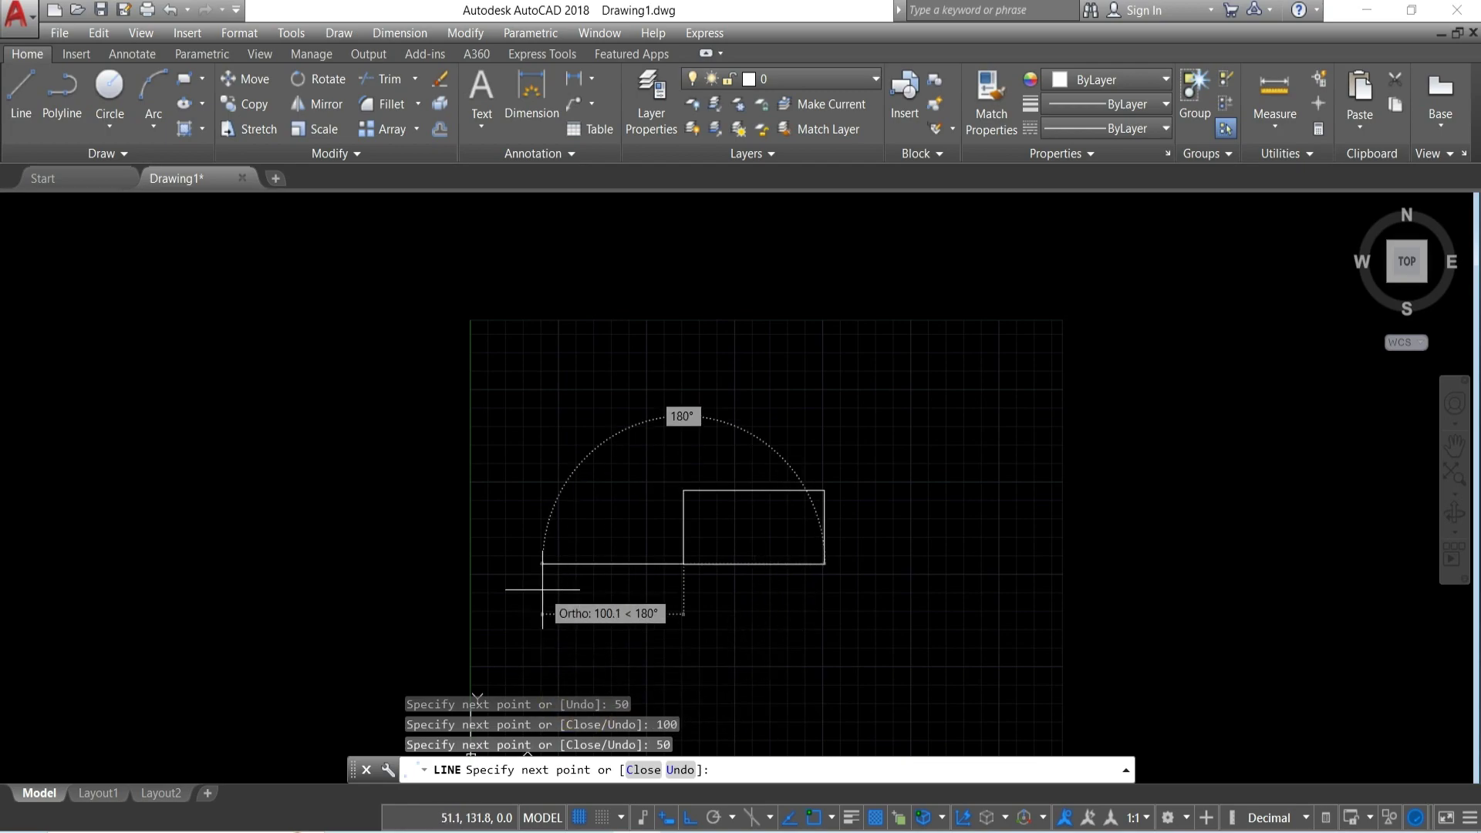
key(Return)
scroll(787, 539, up, 2)
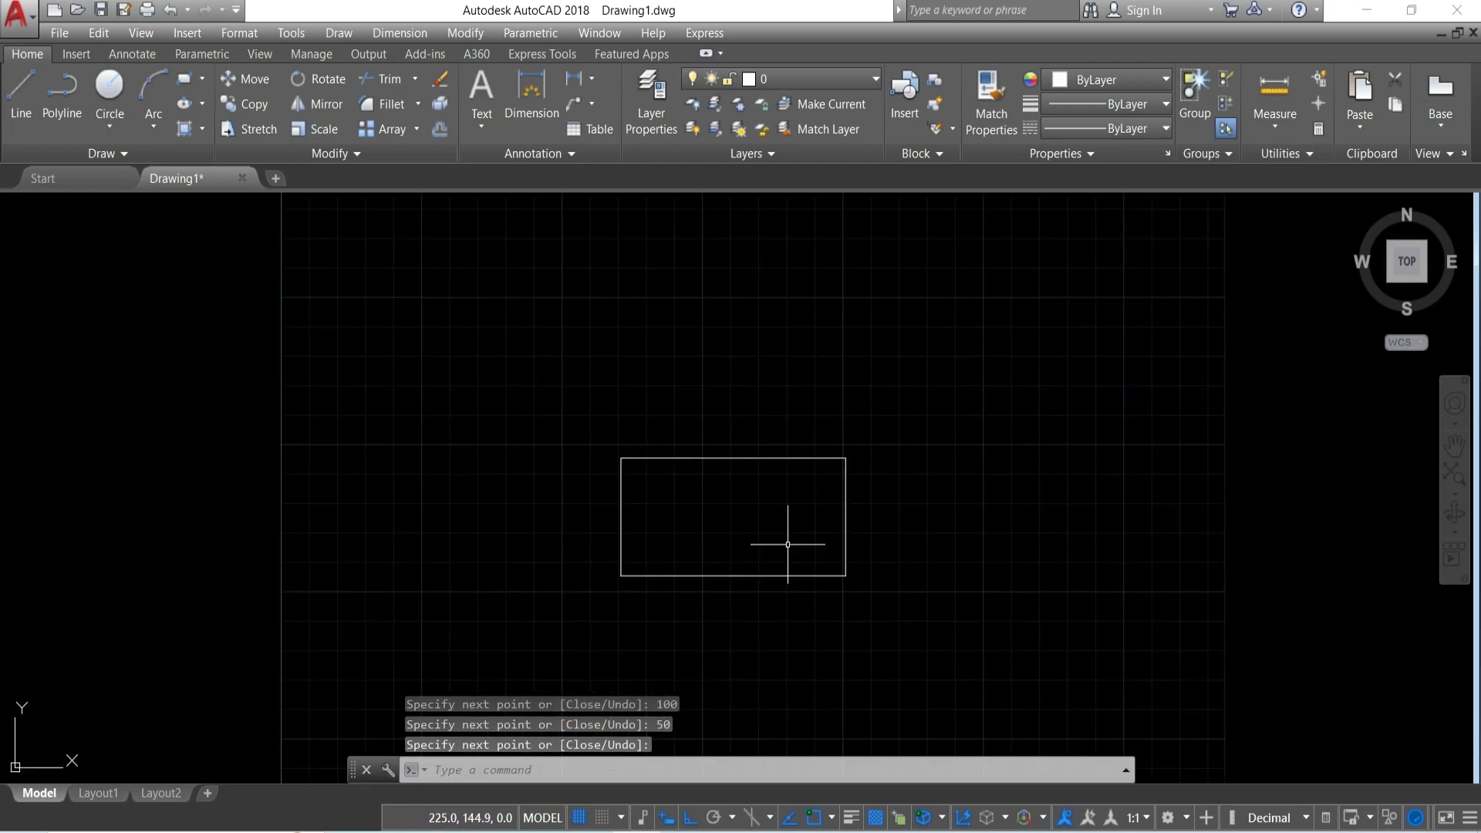
scroll(797, 588, up, 2)
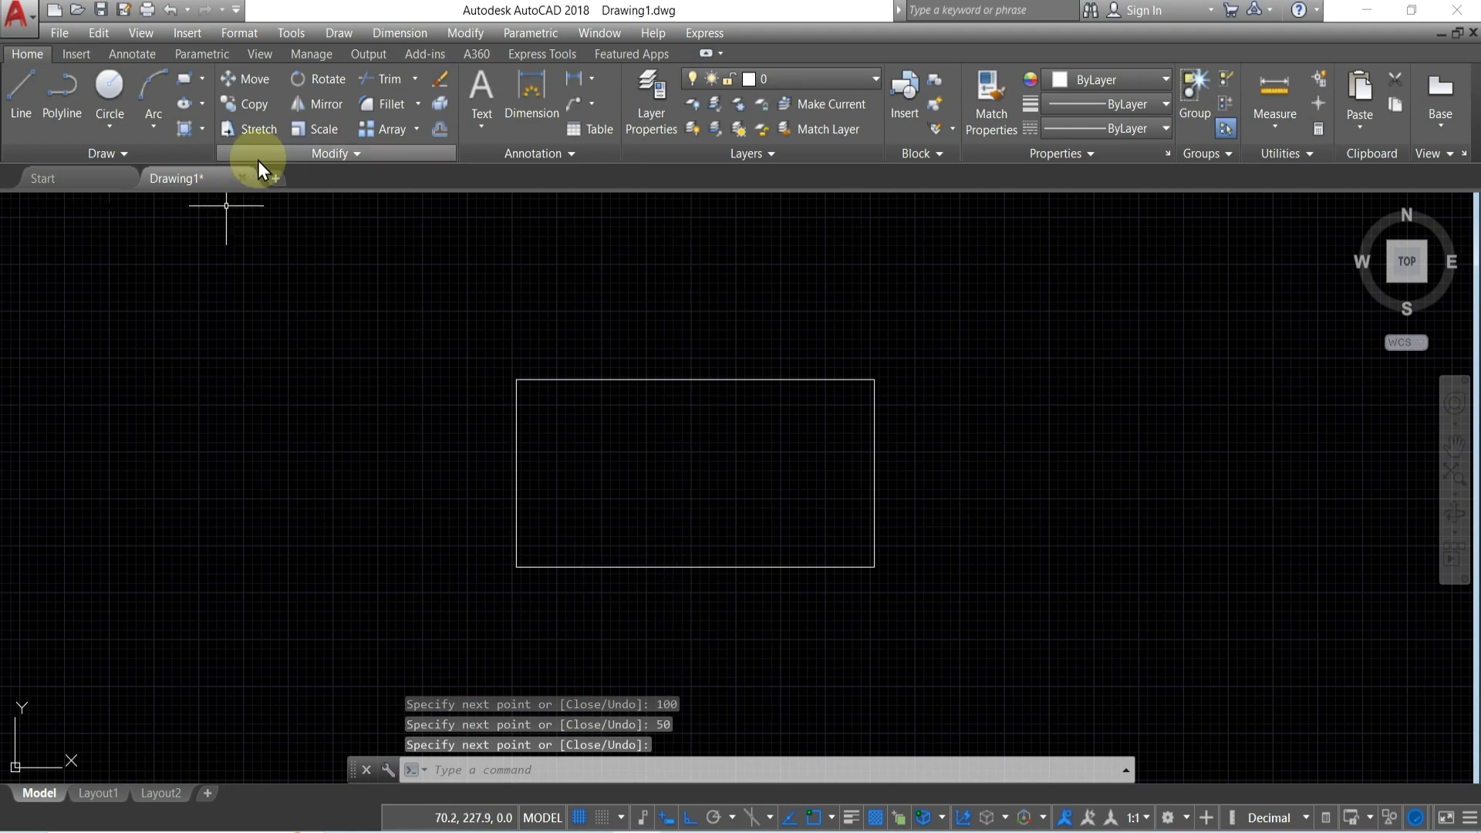
Stretch the rectangle's right side 100 units to the right, making it 200 wide
click(244, 133)
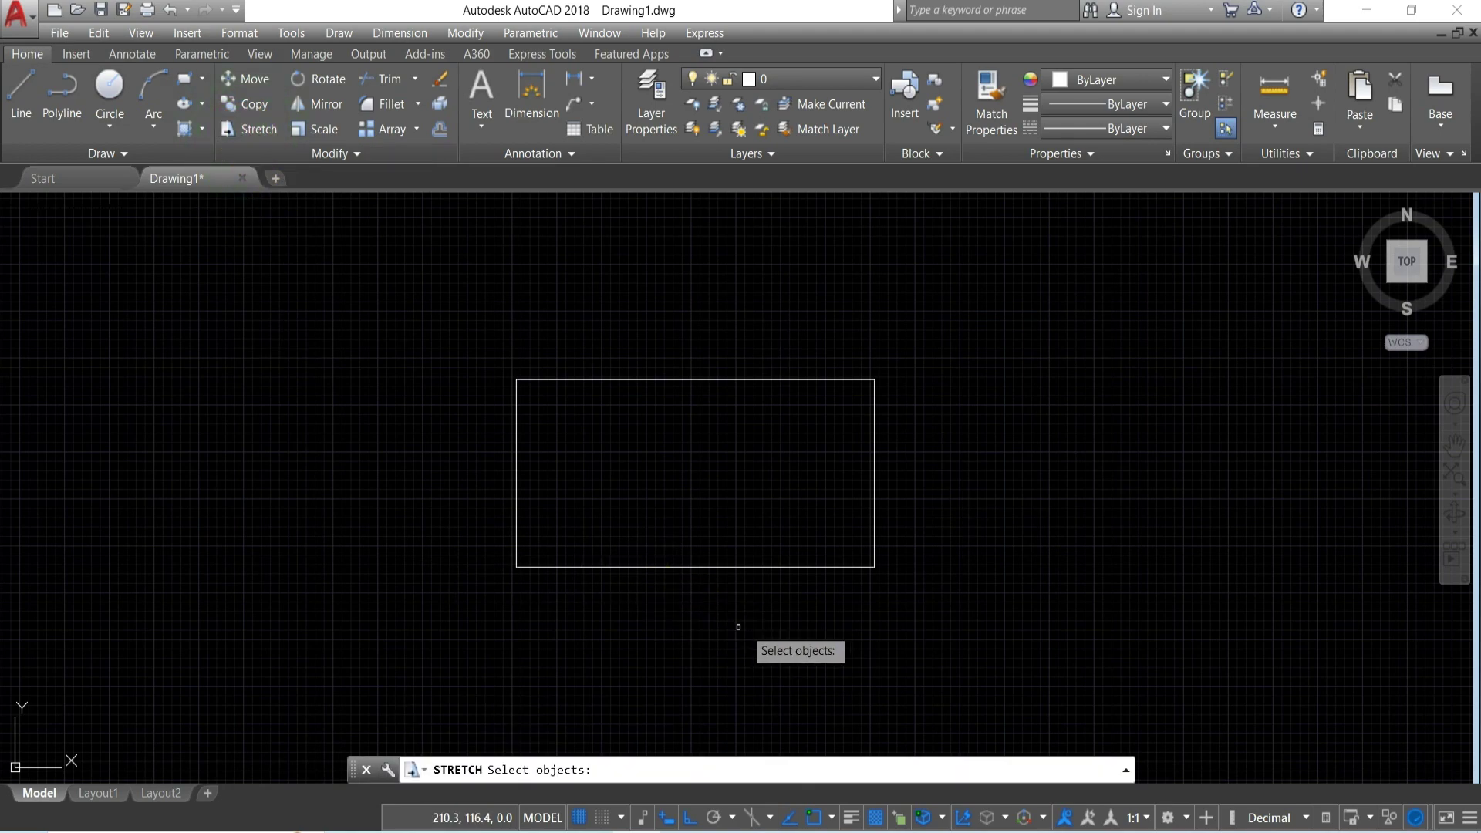
click(931, 305)
click(596, 632)
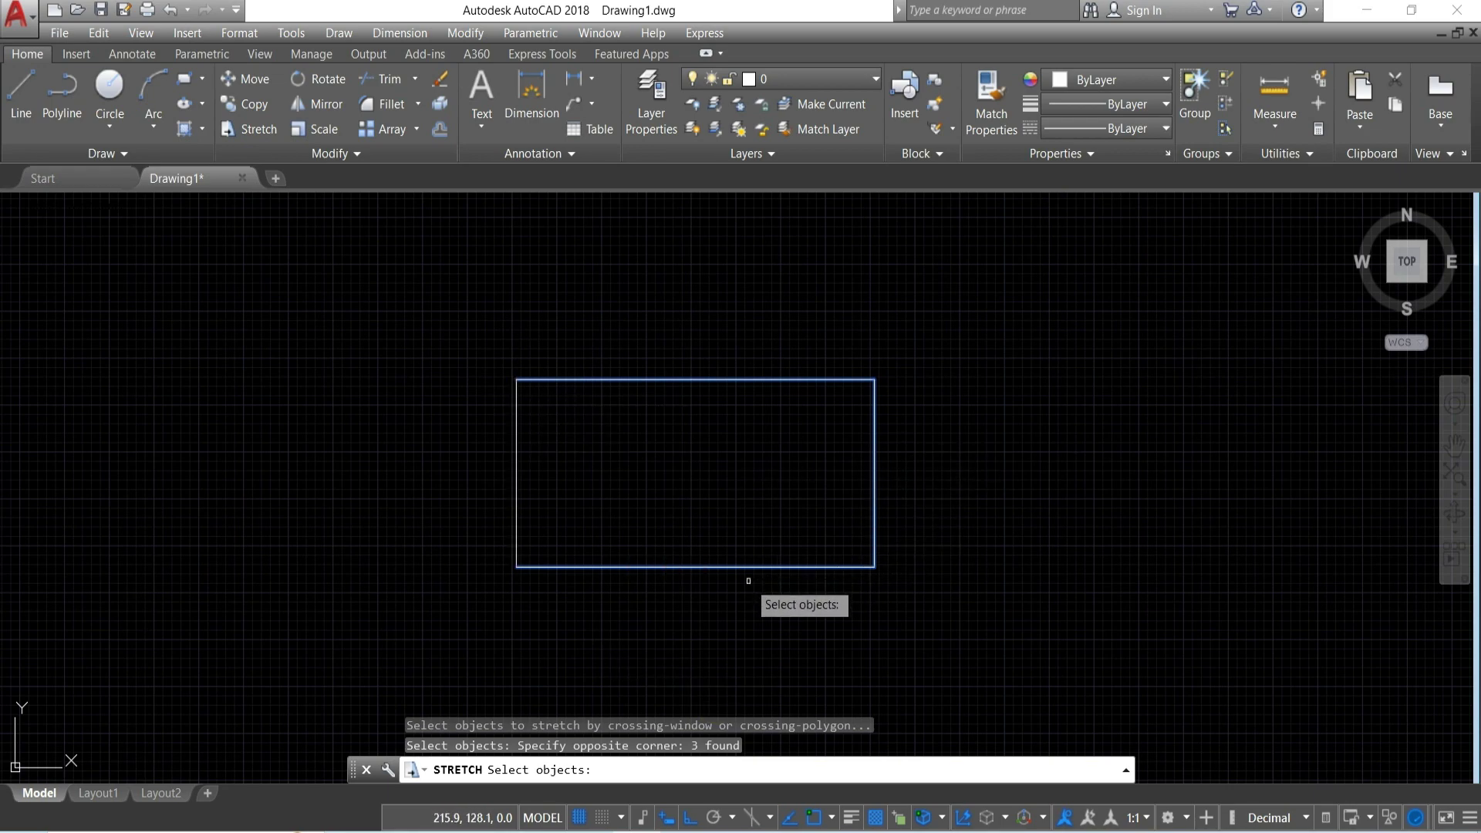
key(Return)
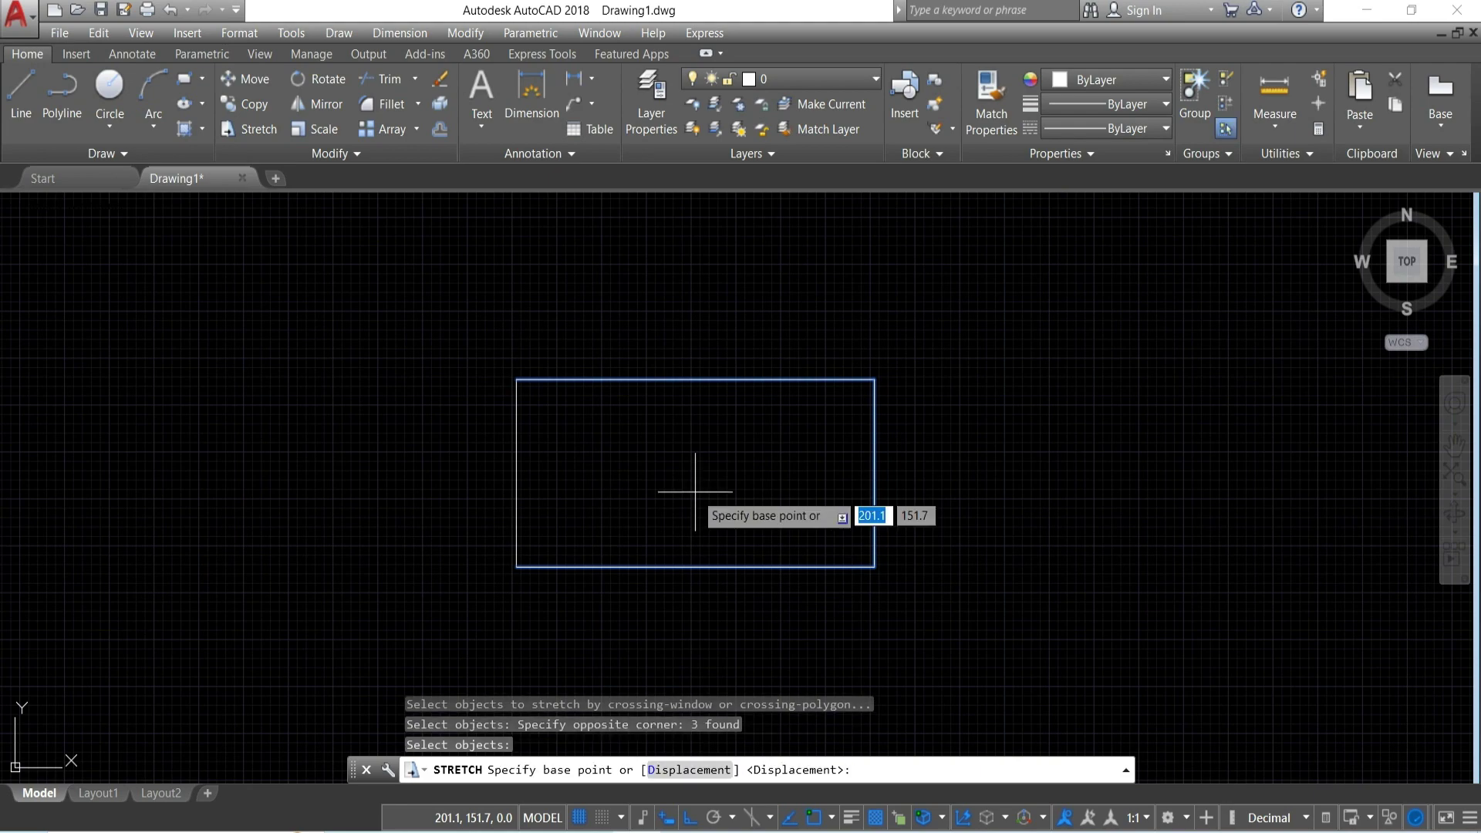
click(875, 379)
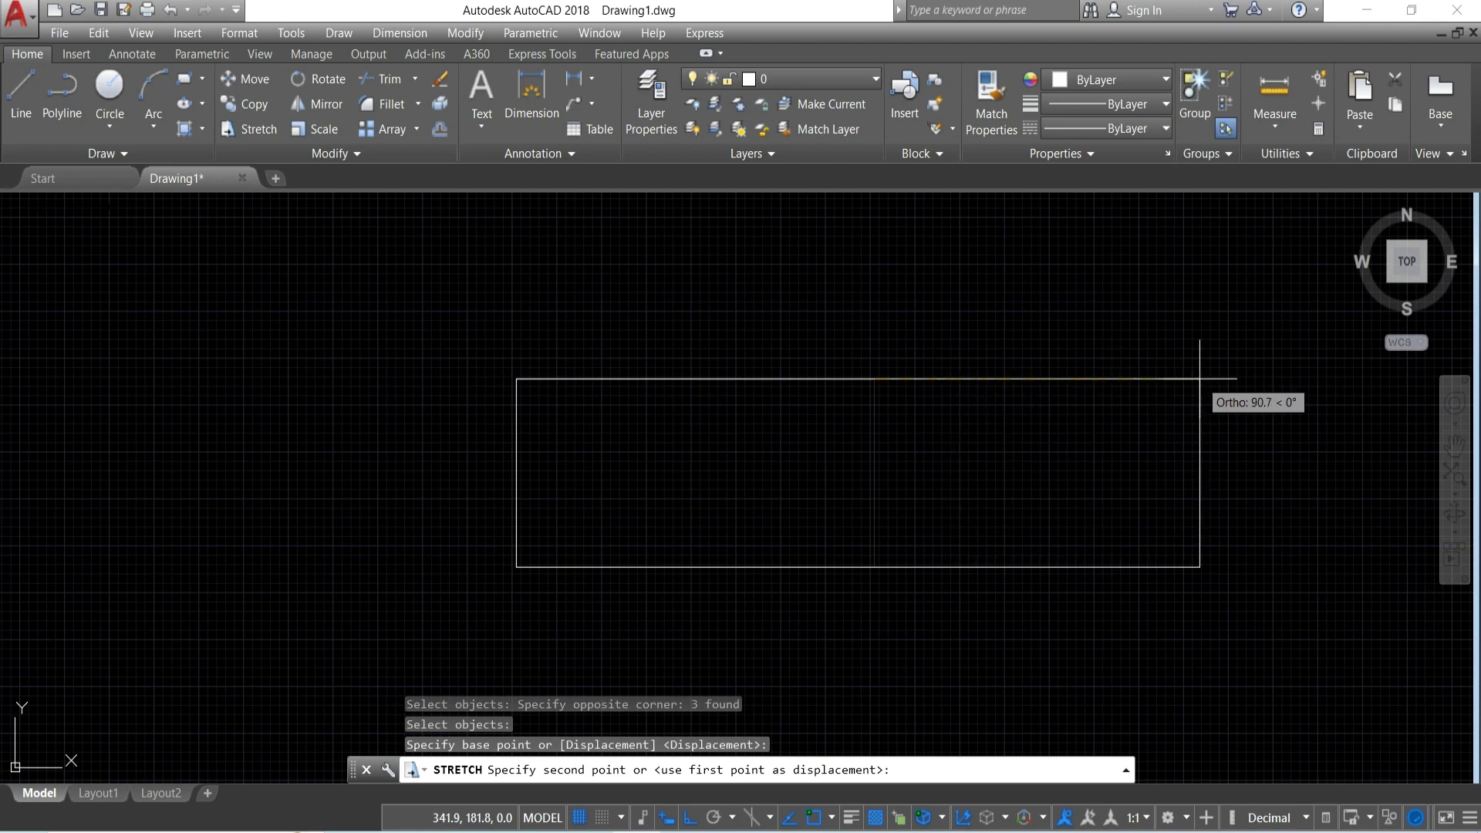
text(1)
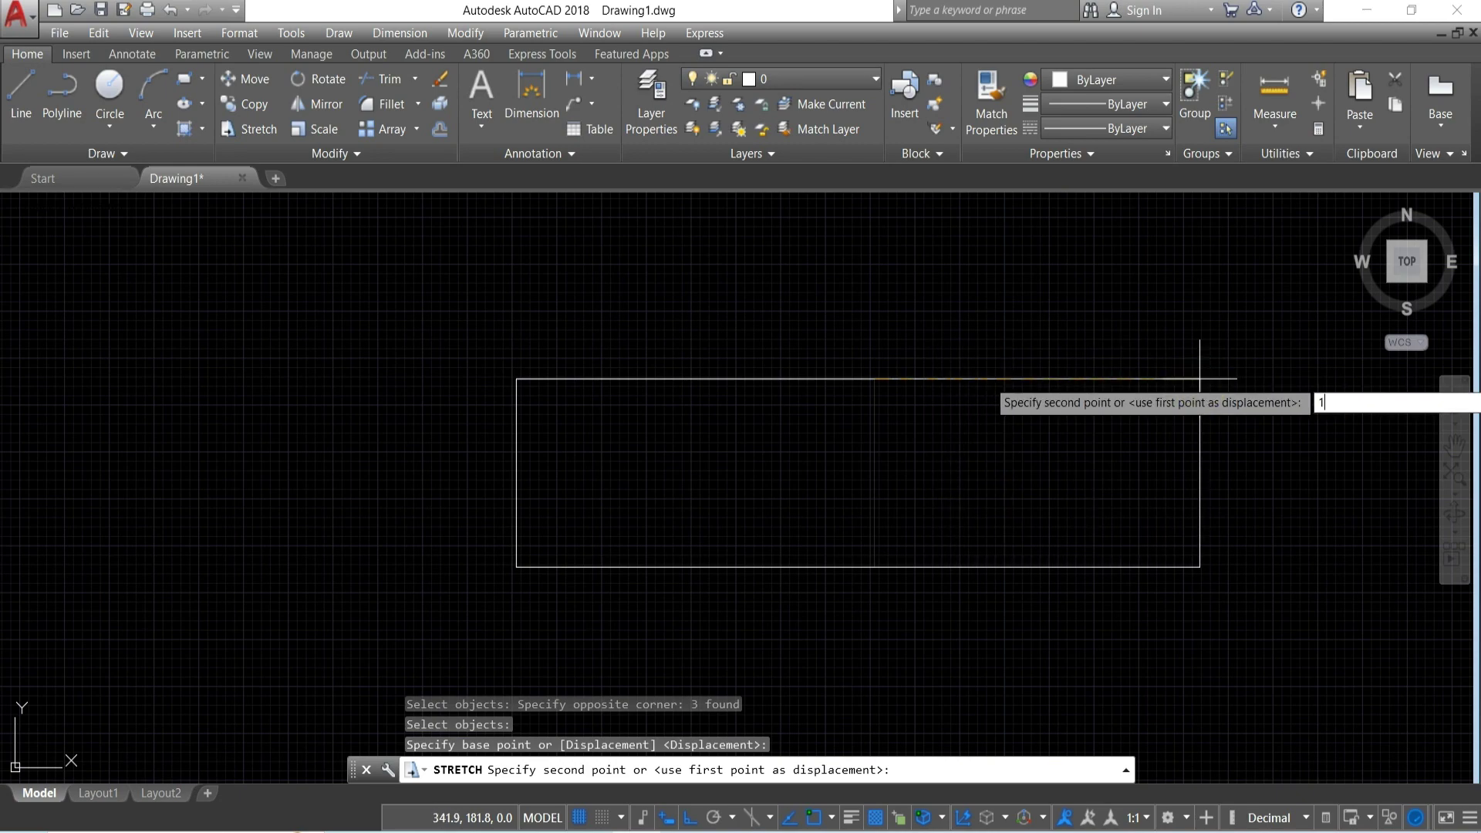
text(00)
key(Return)
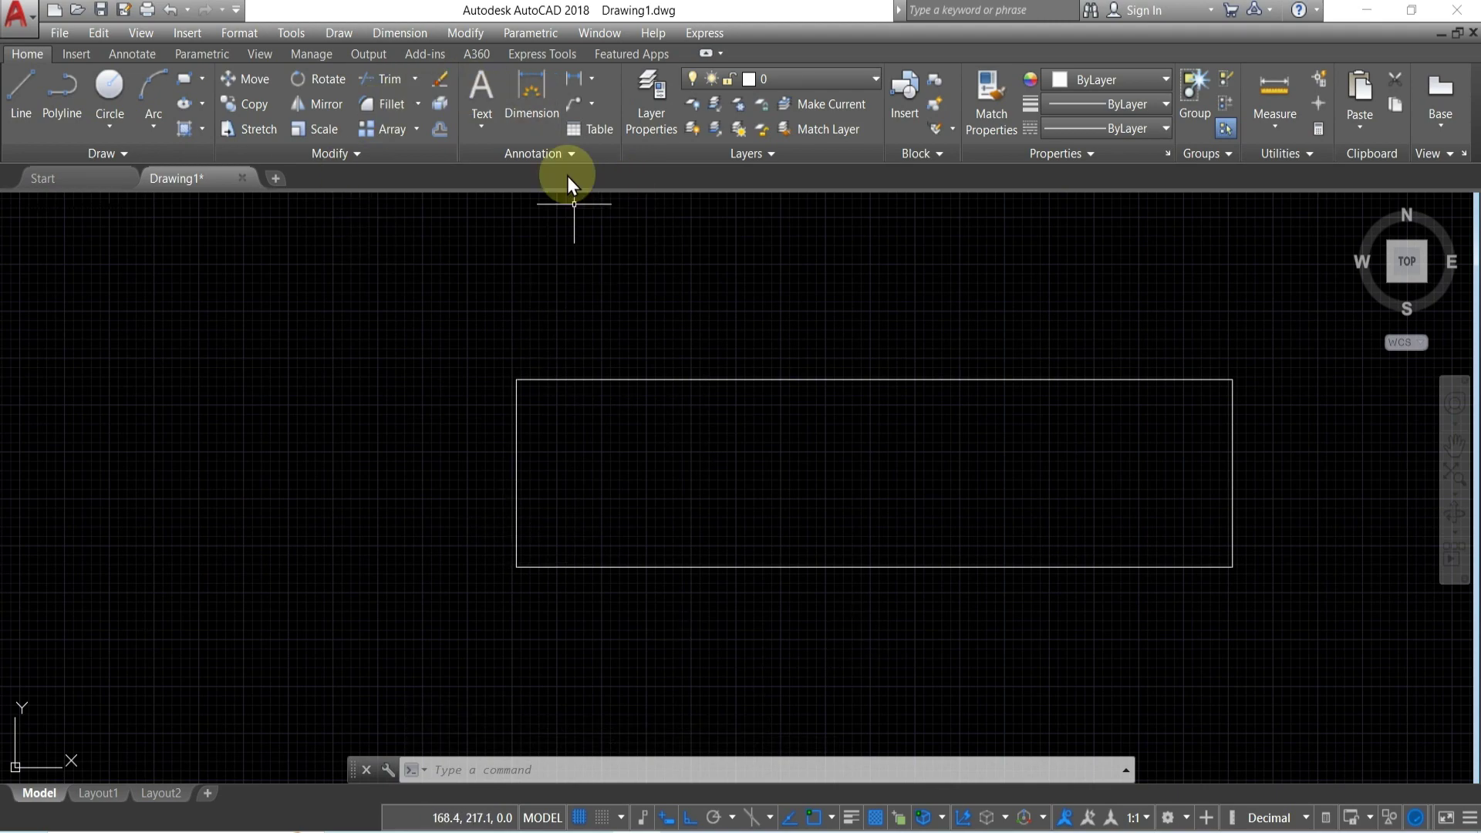
Add a 200-unit linear dimension below the bottom edge, then open Dimension Style Manager
click(571, 79)
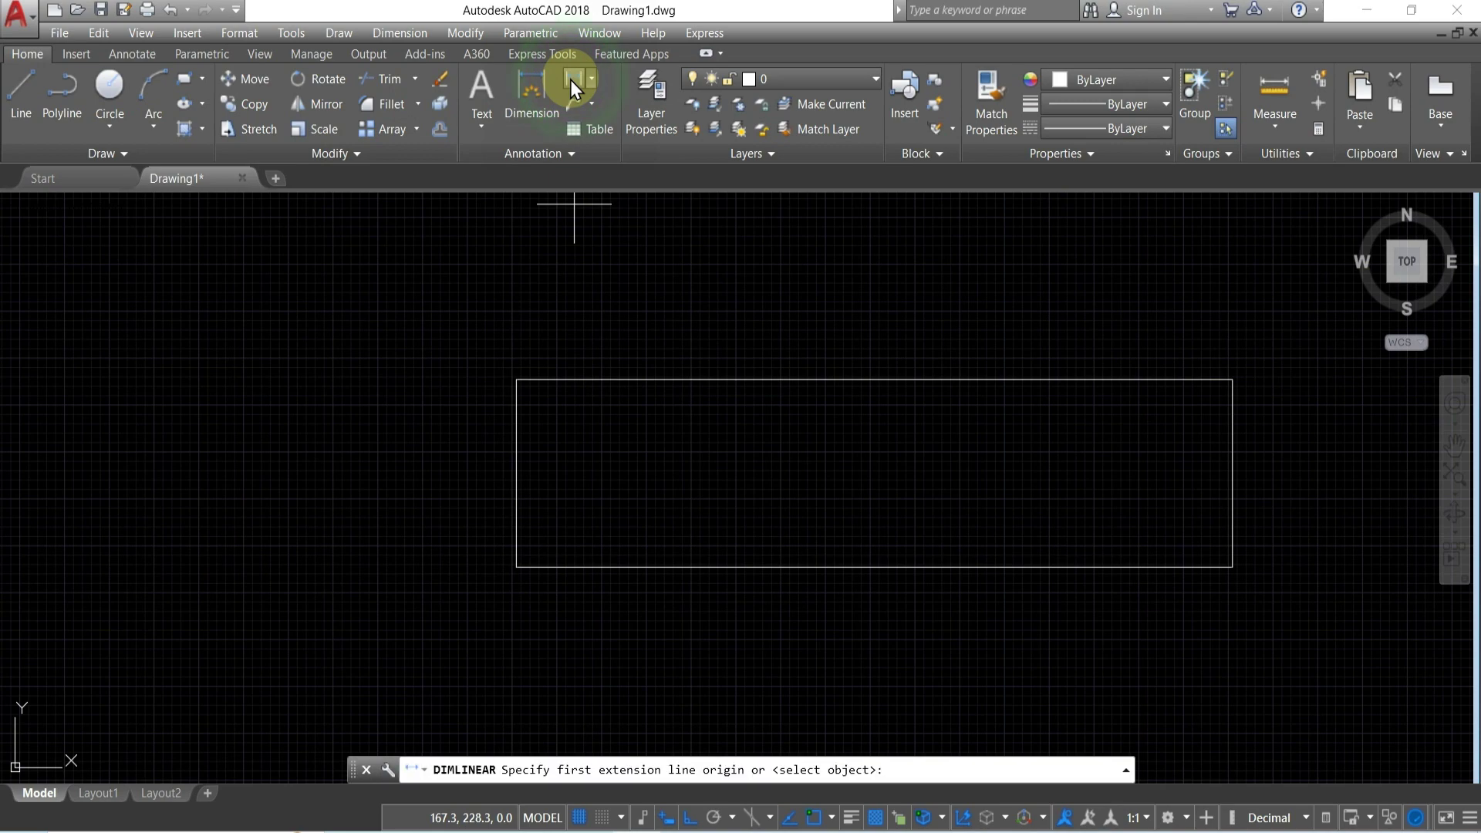
click(516, 567)
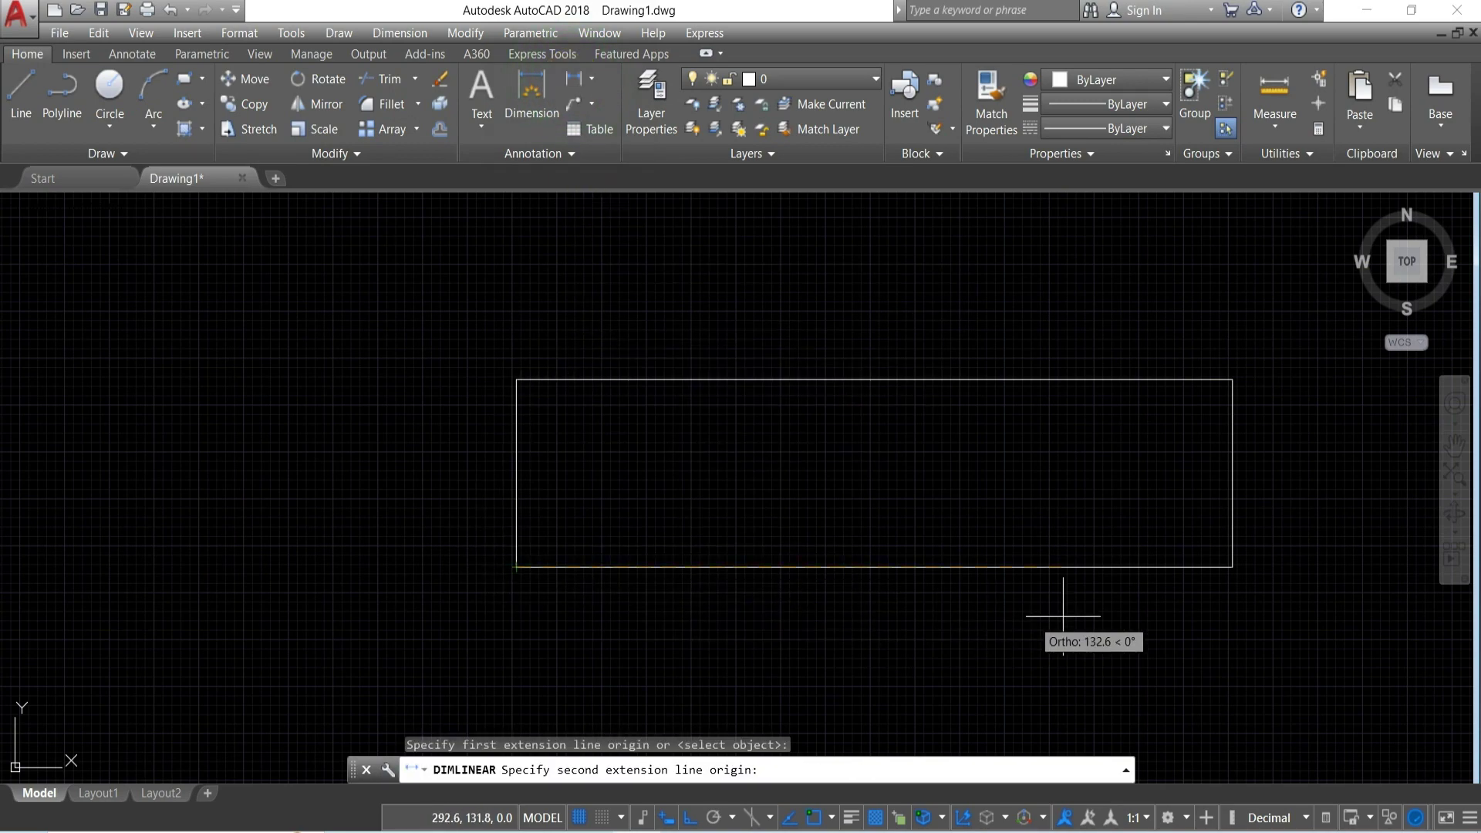
click(1233, 567)
click(1135, 653)
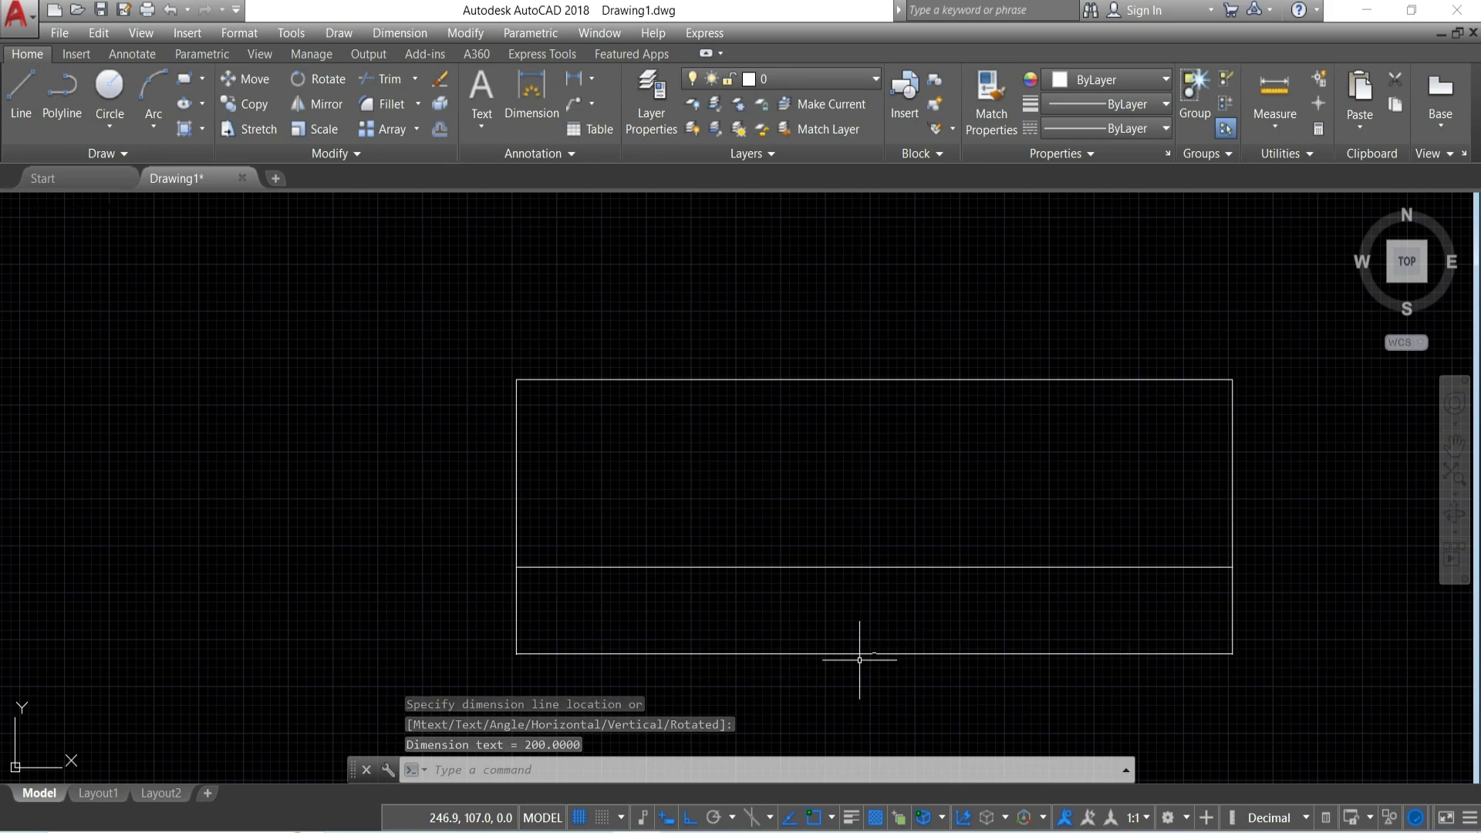
scroll(868, 659, up, 2)
scroll(868, 663, down, 2)
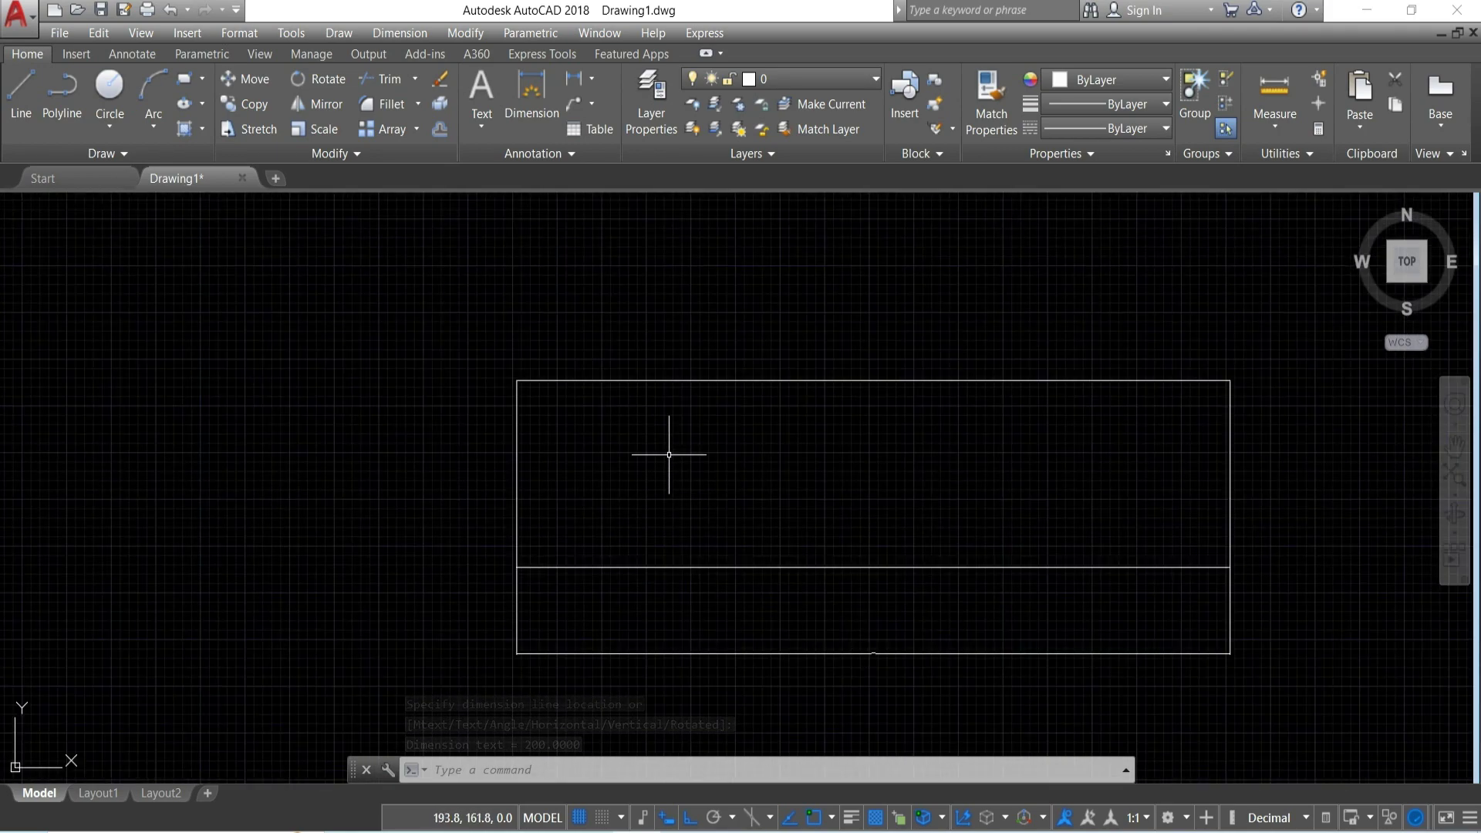
text(D)
key(Return)
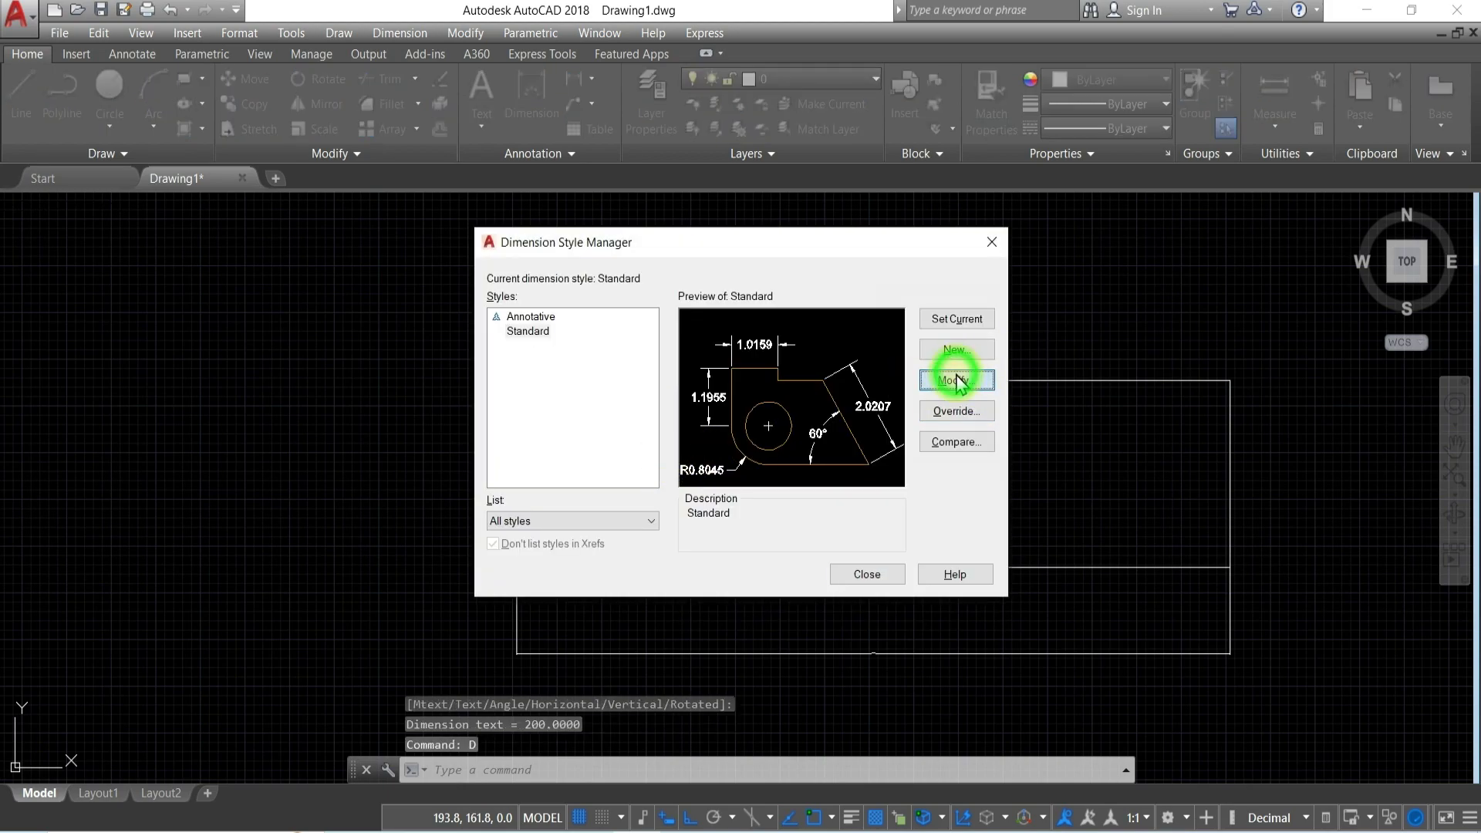
Give the Standard dimension style arrow size 5 and text height 5.0, and make it current
click(956, 380)
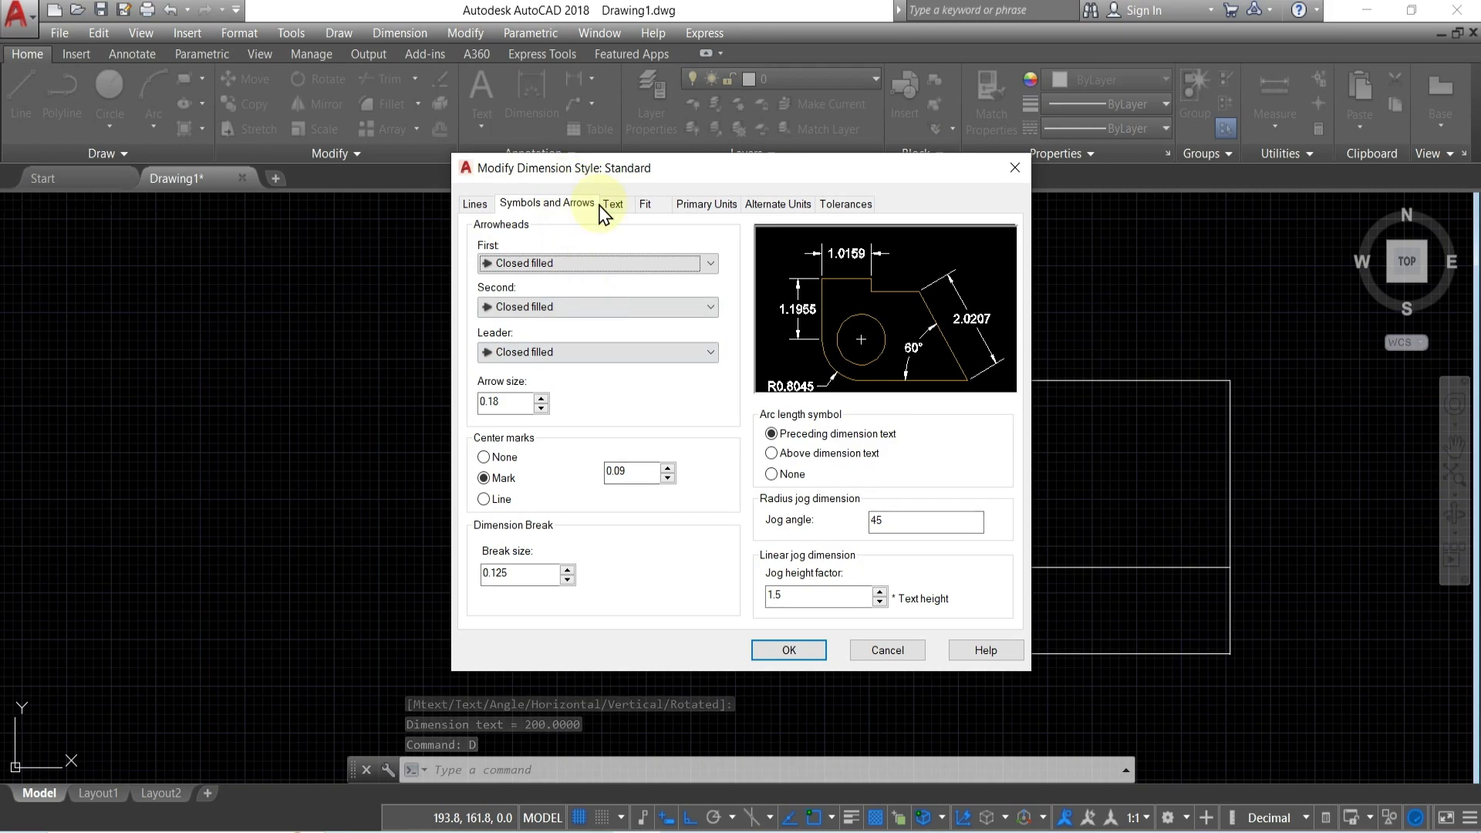
double_click(521, 402)
text(5)
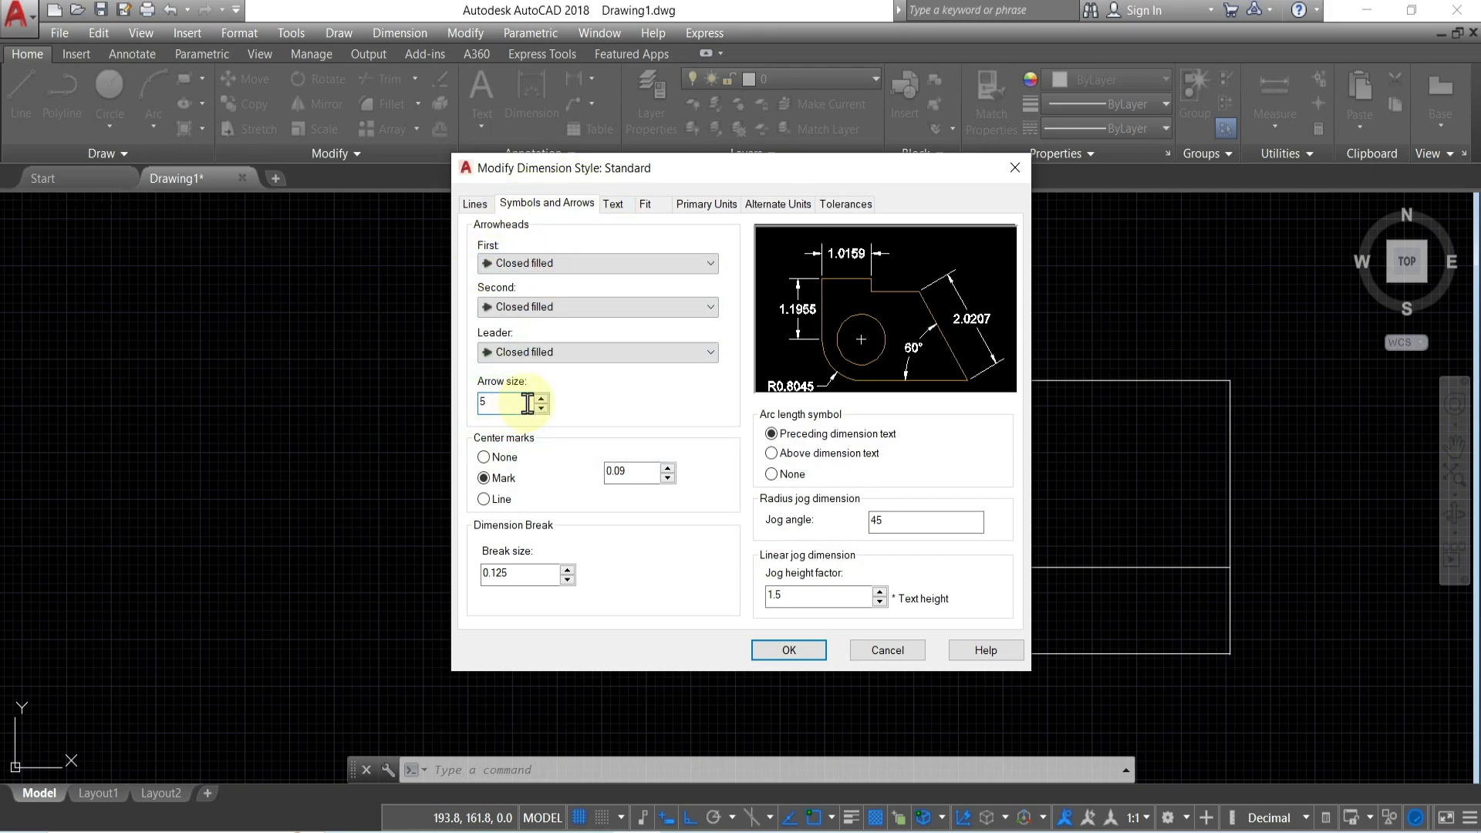
click(614, 204)
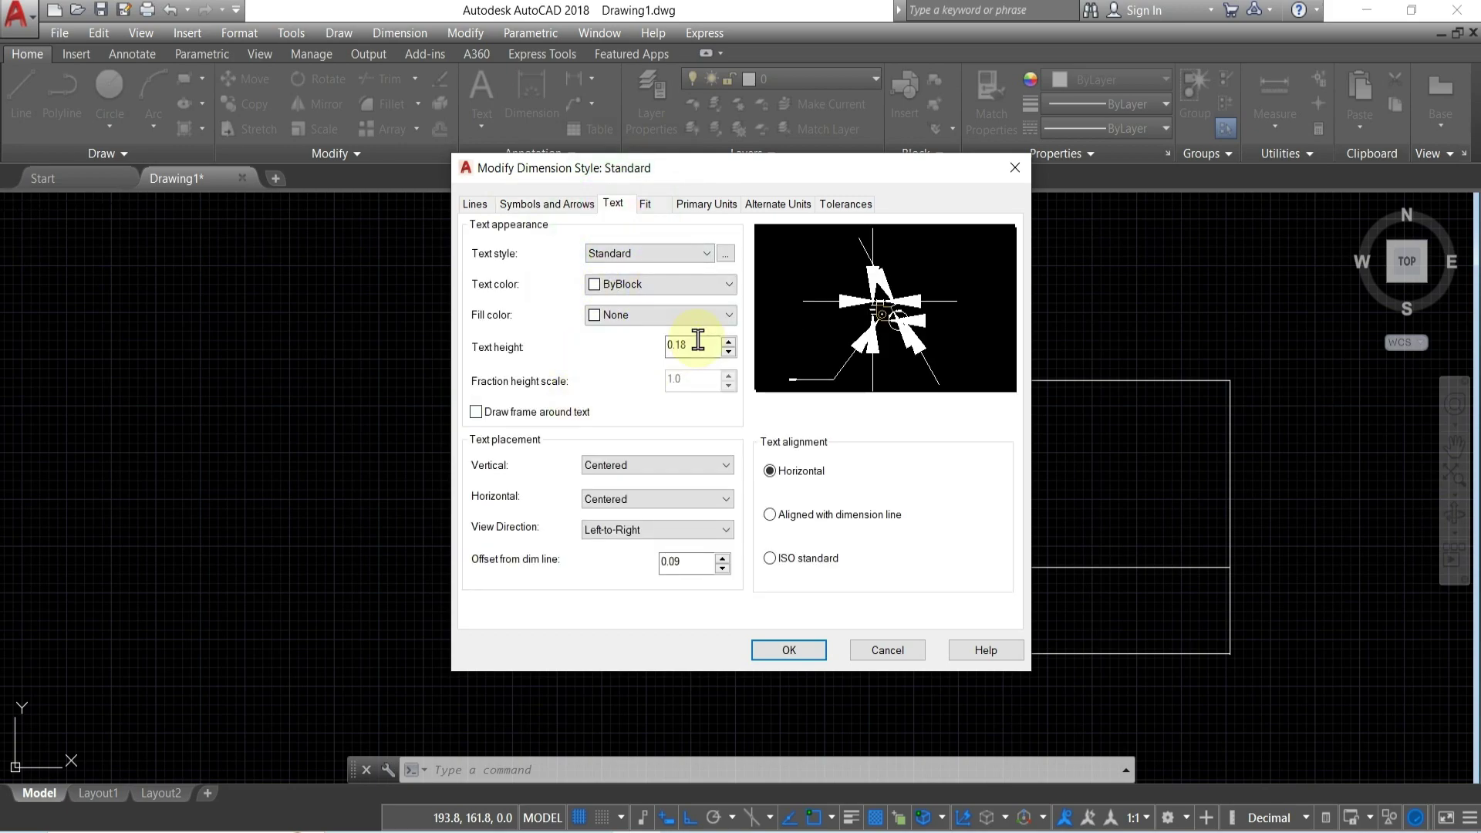
double_click(692, 344)
text(5.0)
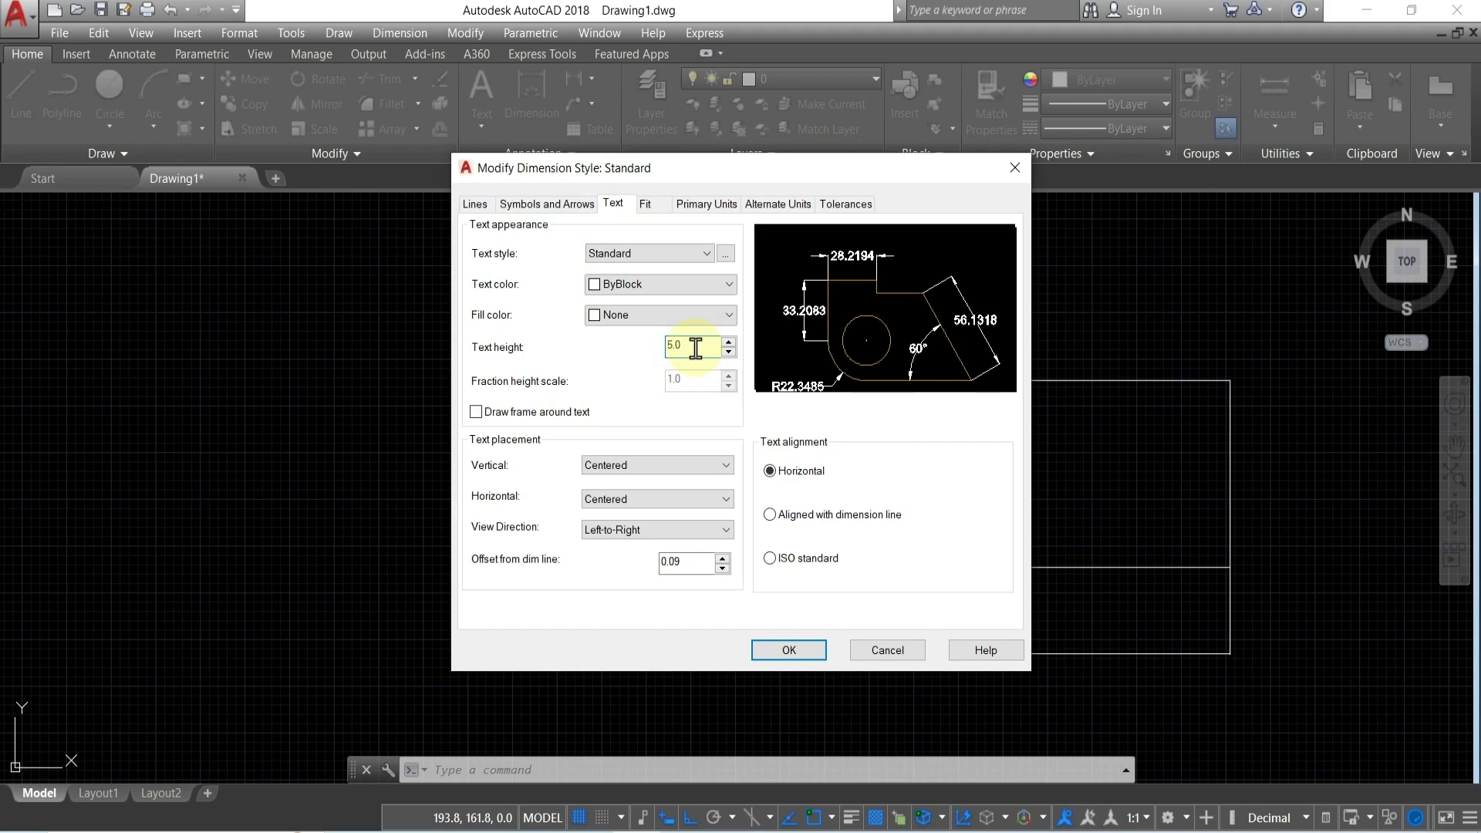
click(786, 652)
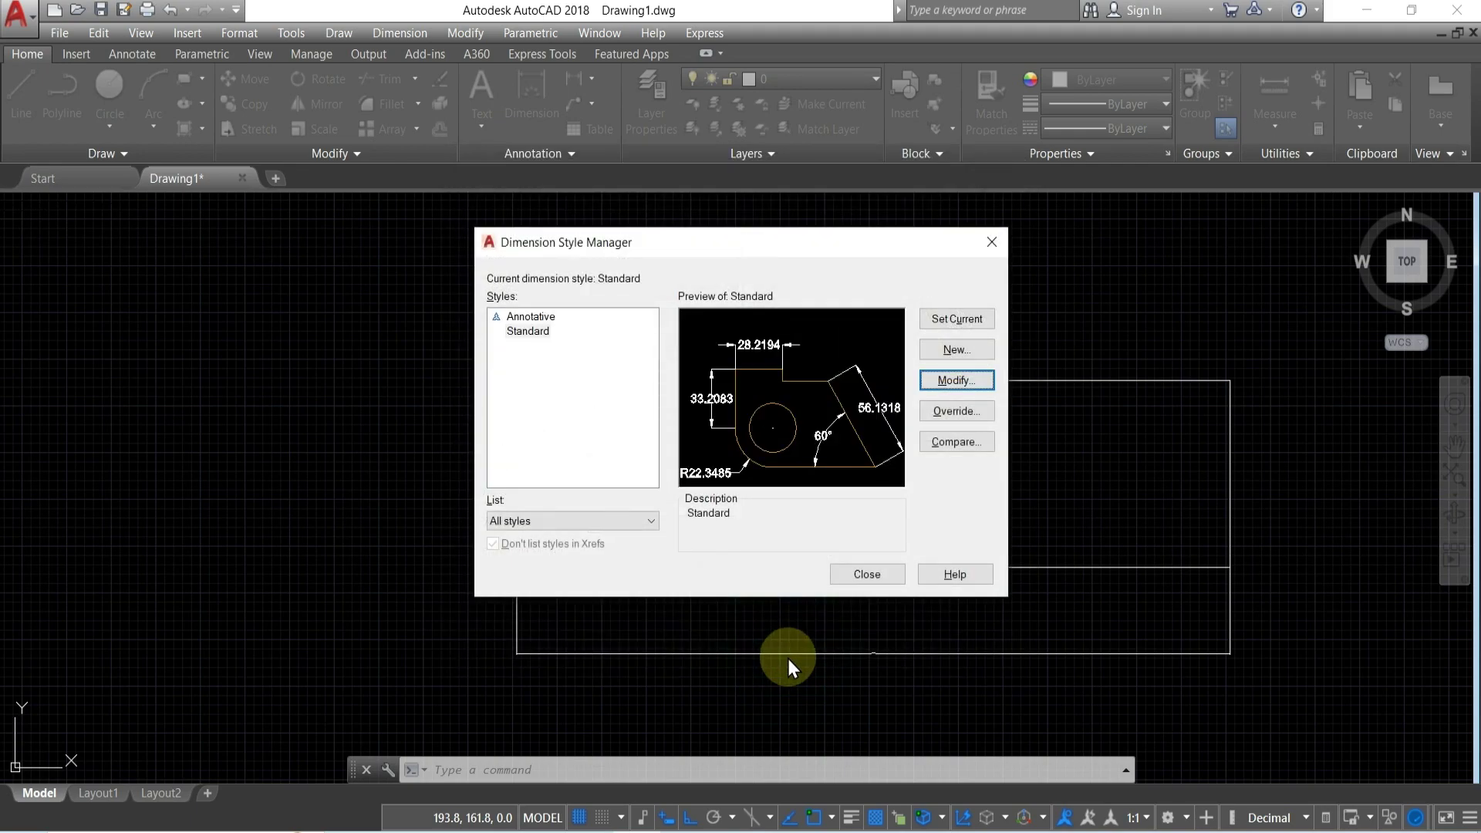
click(952, 321)
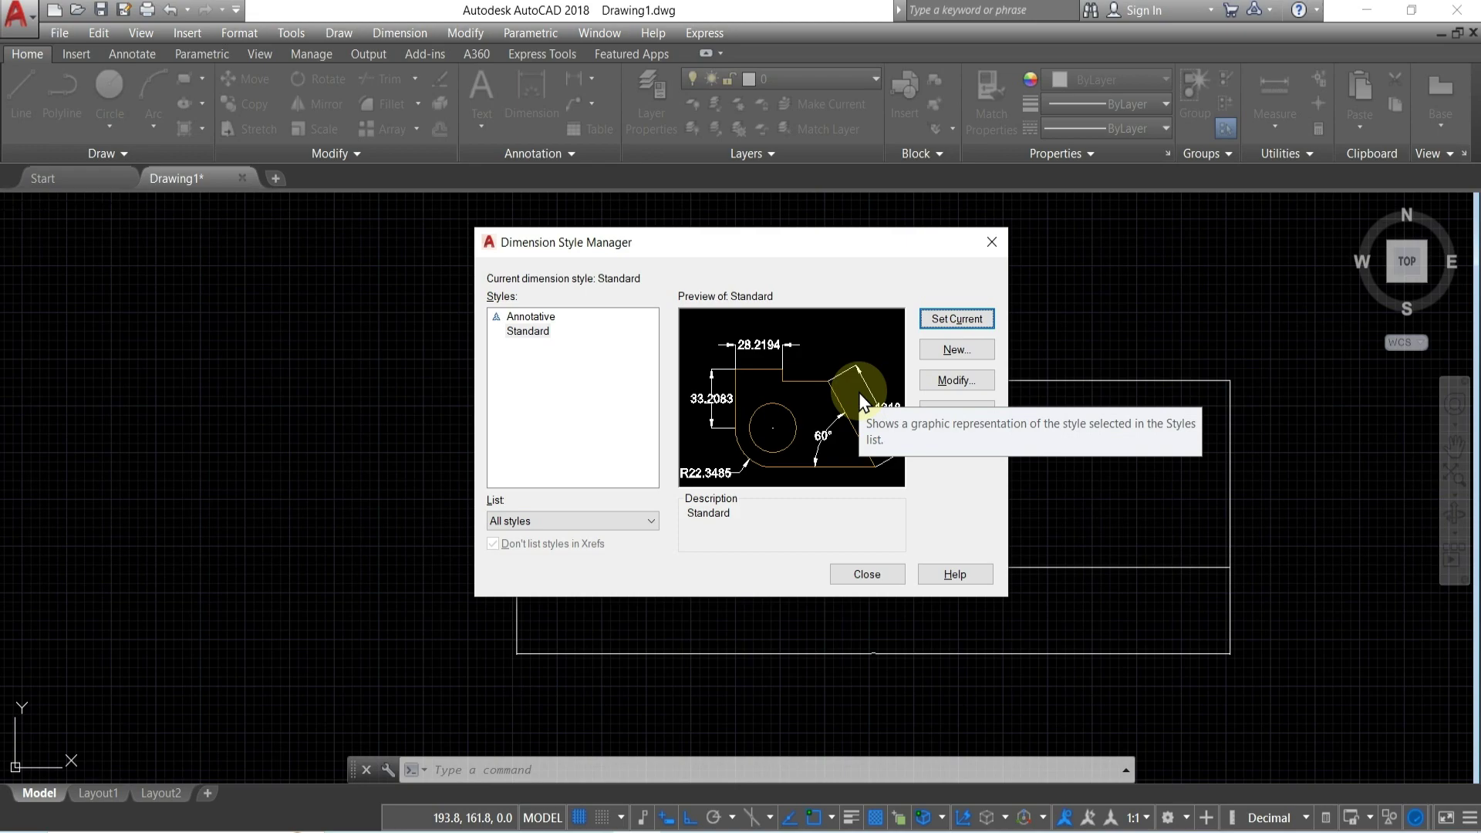
click(878, 571)
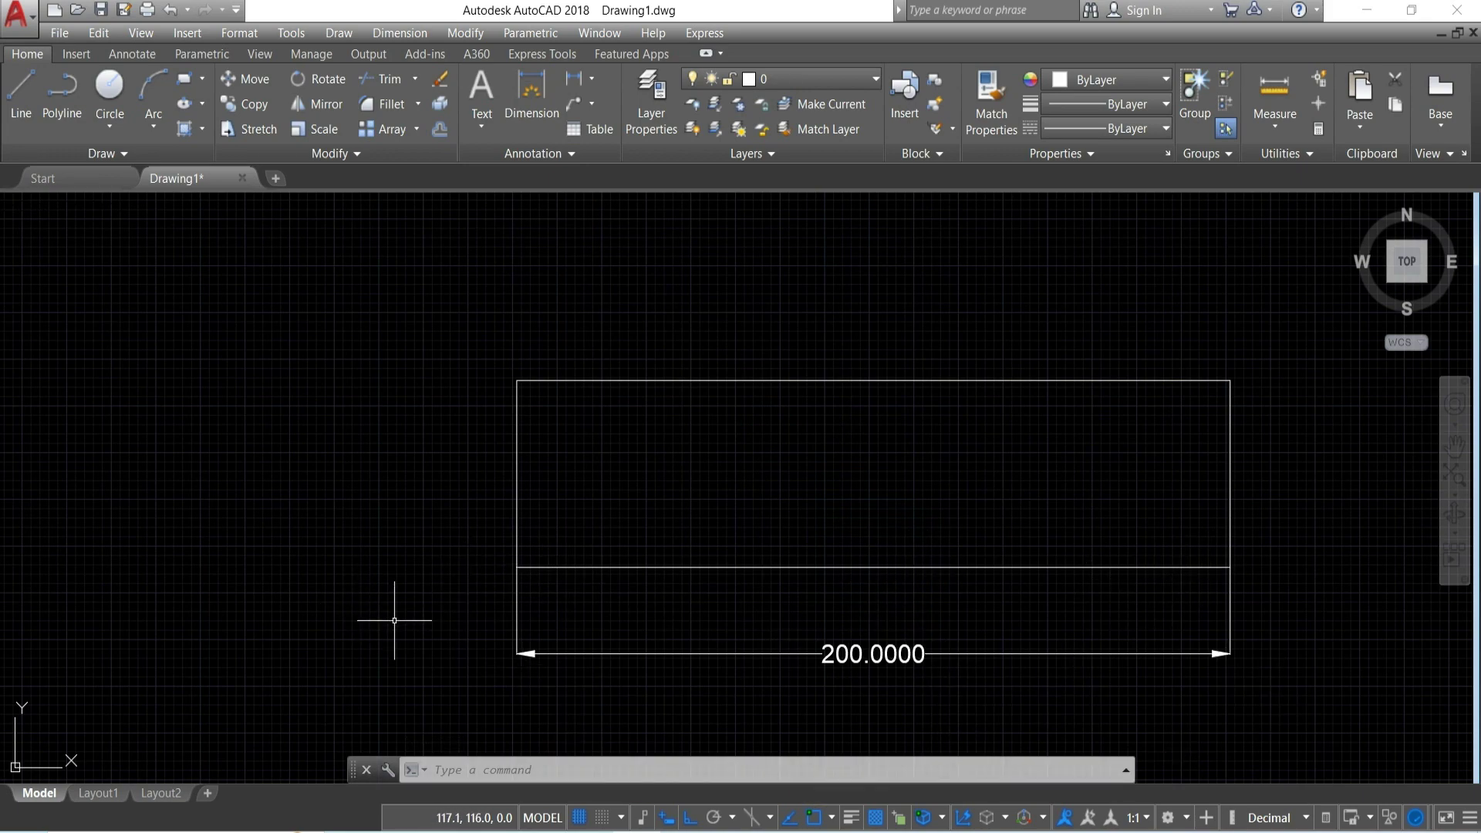
Window-select and erase the rectangle, its dividing line and the 200.0000 dimension
scroll(322, 408, down, 2)
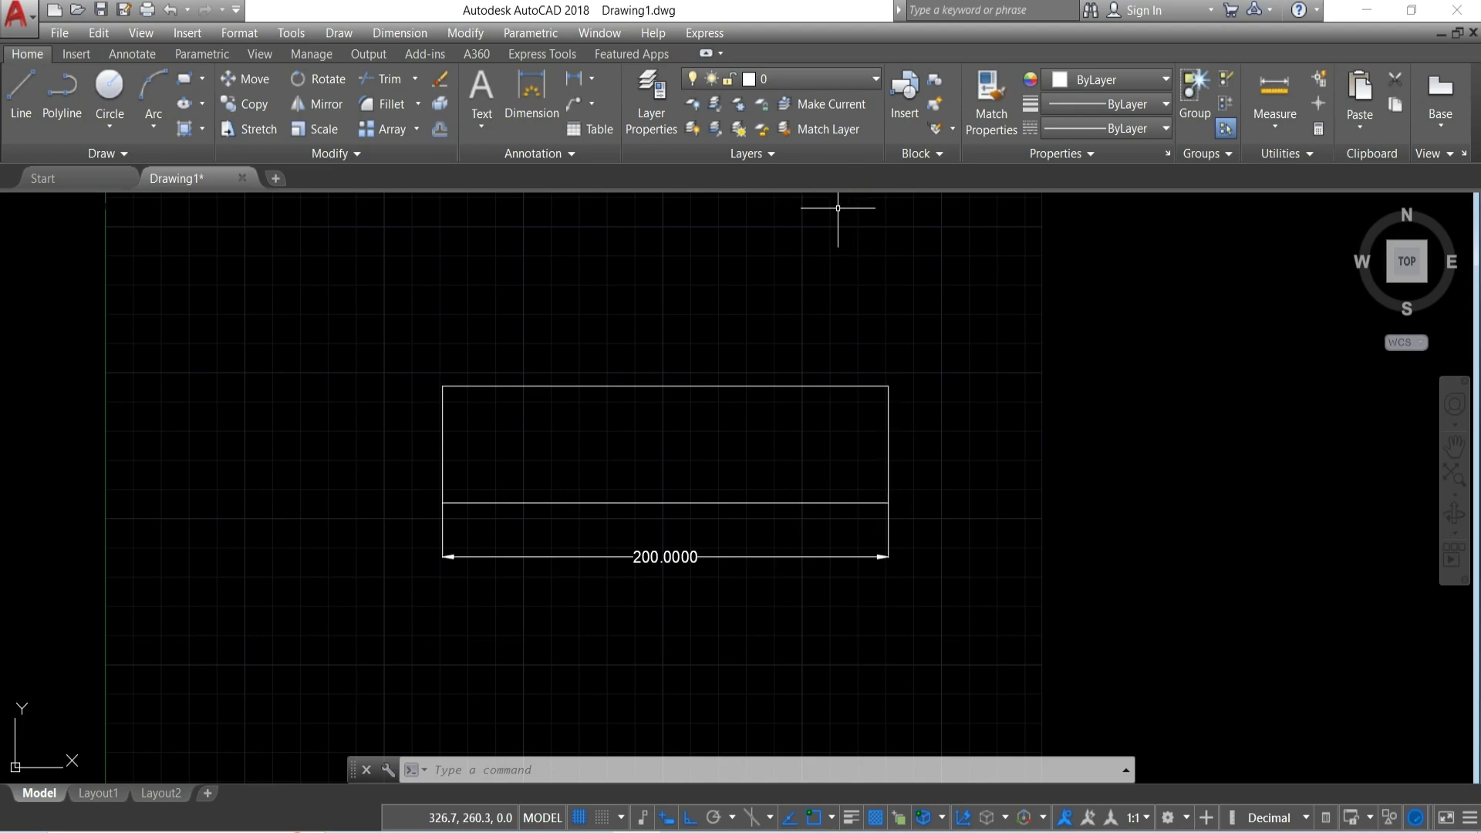
click(332, 299)
click(958, 659)
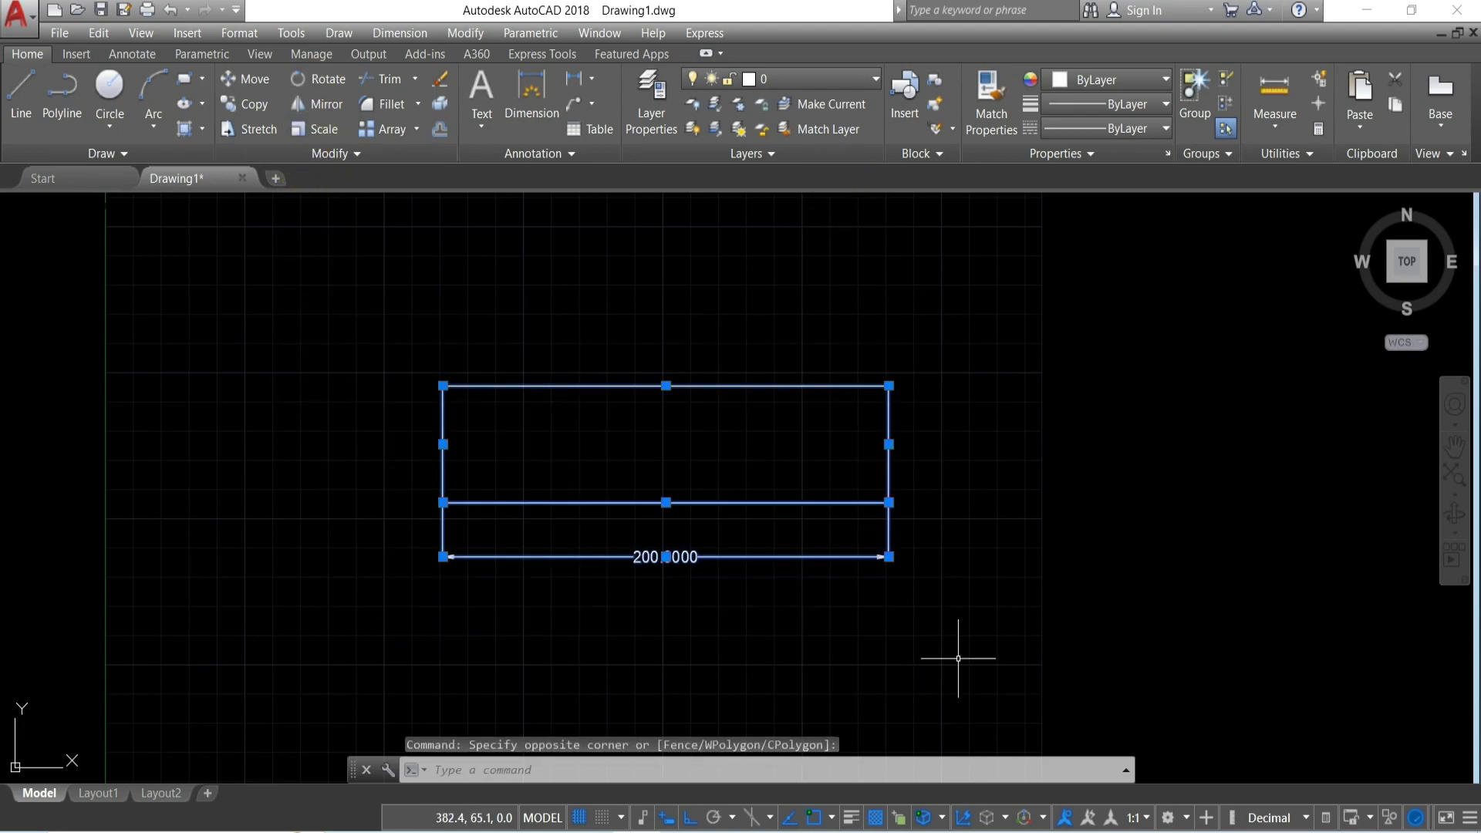
key(Delete)
middle_click(959, 658)
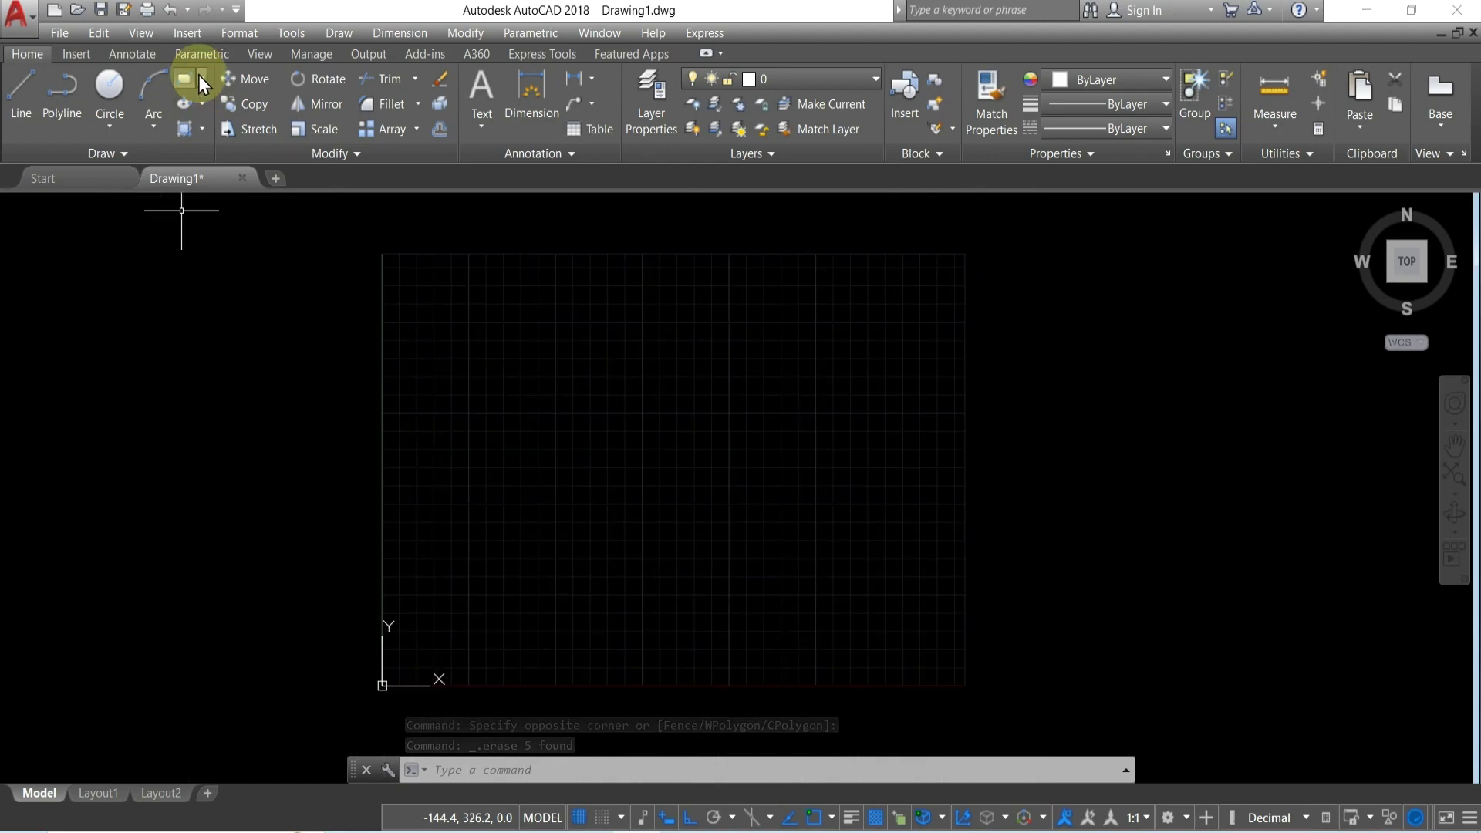
click(184, 78)
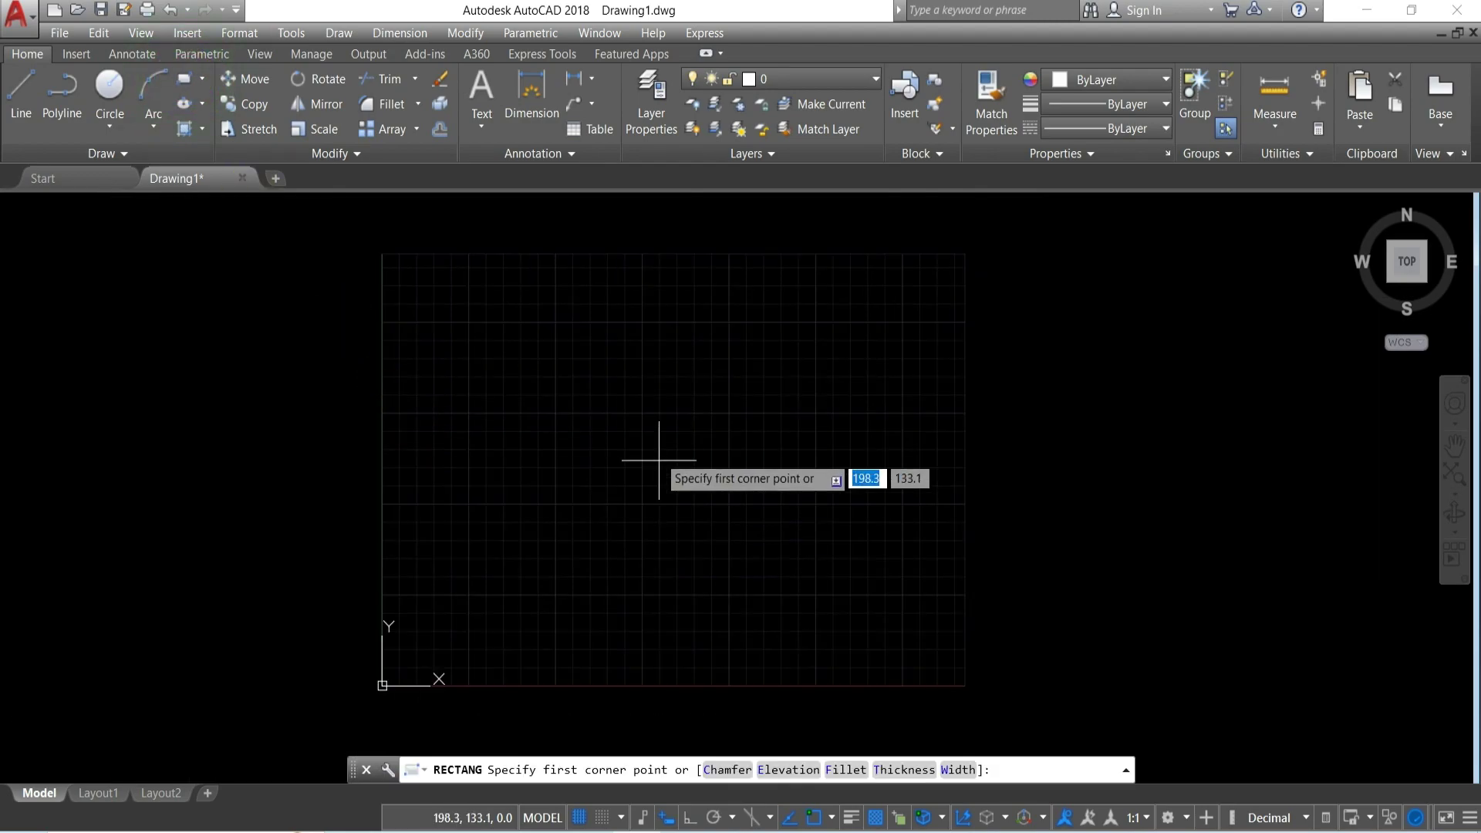
Draw a 200 by 50 rectangle near the middle using the rectangle's Dimensions option
click(592, 395)
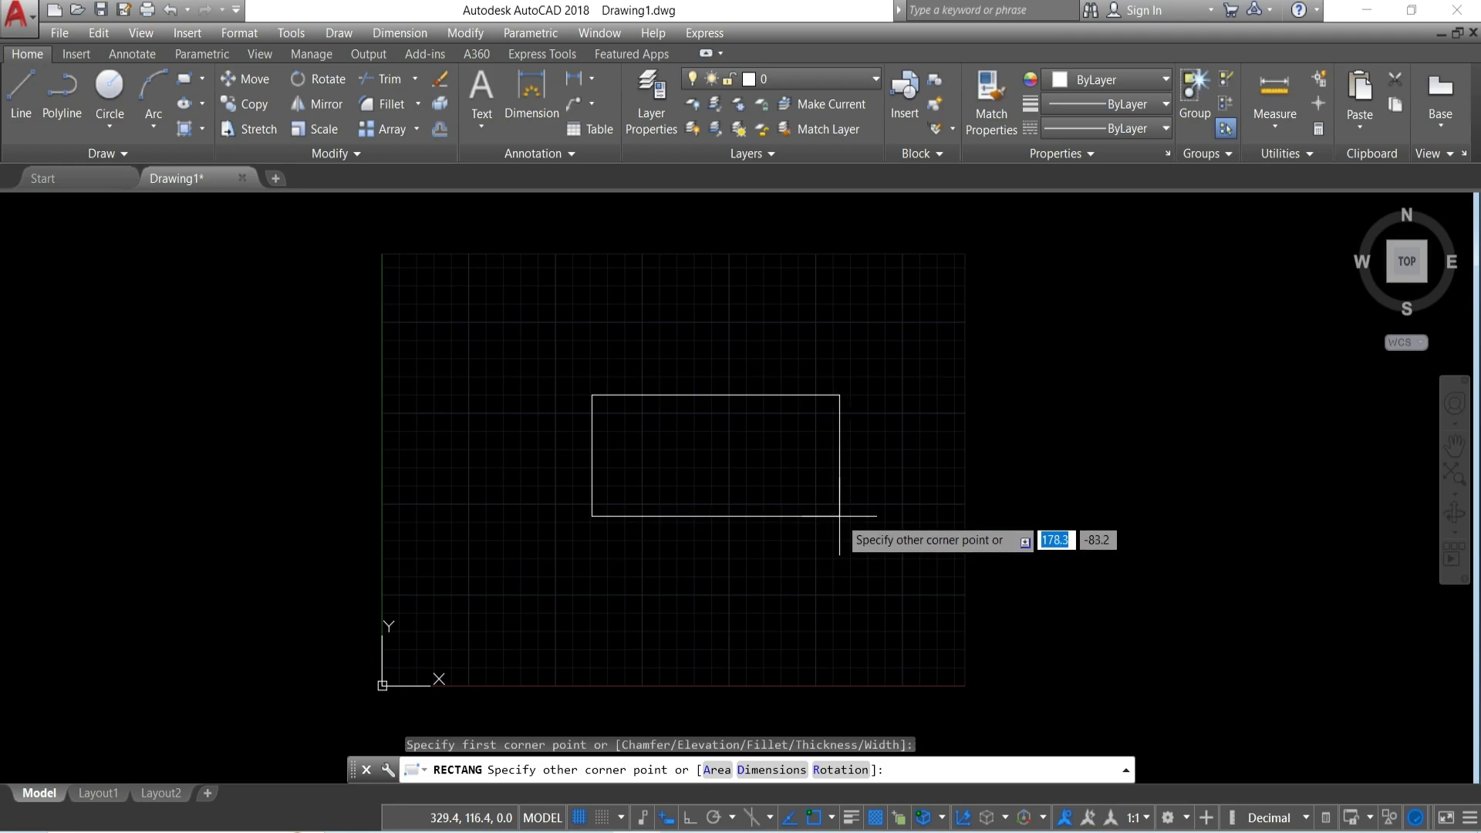
click(795, 770)
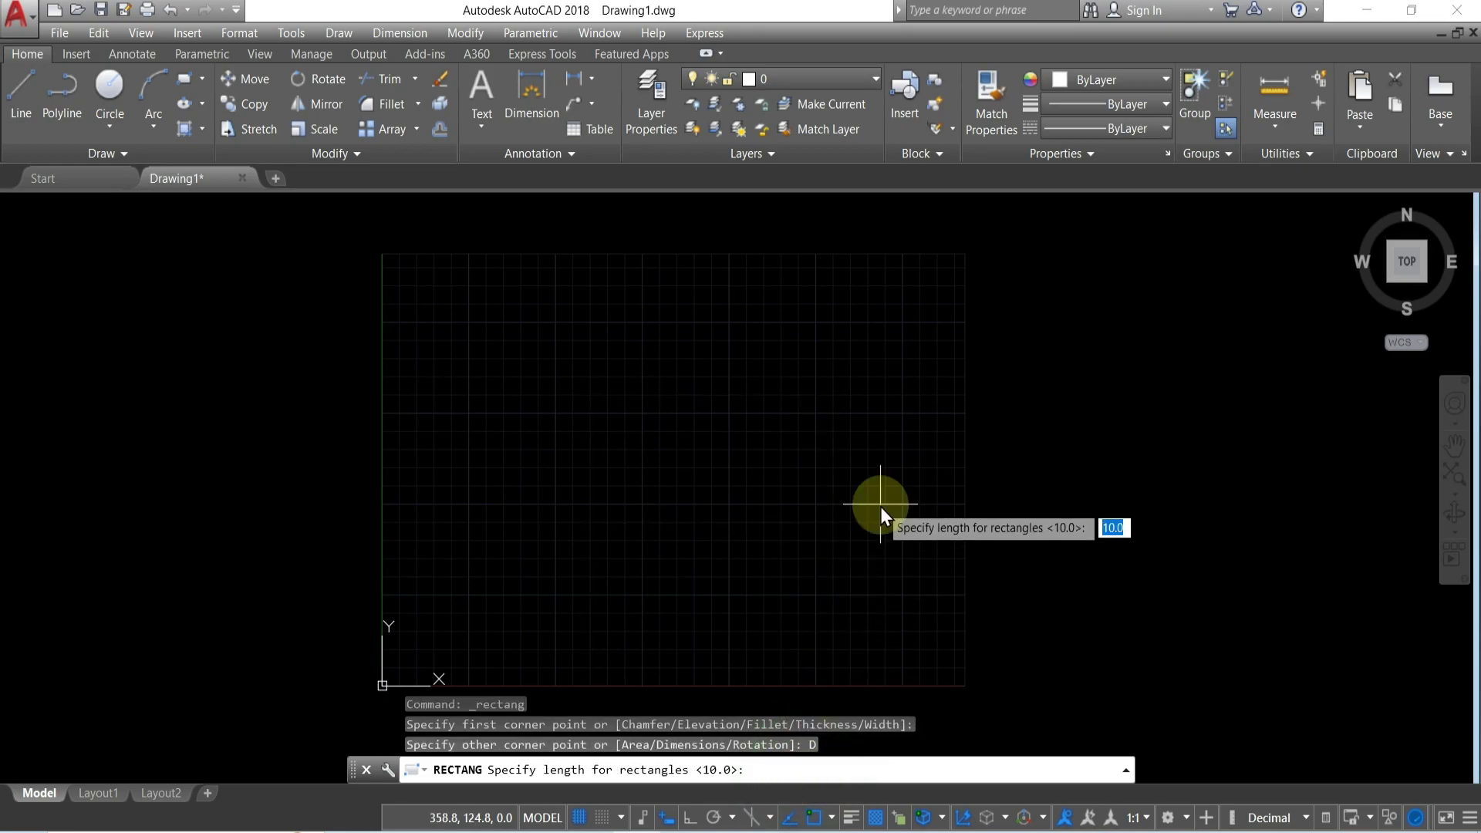
key(BackSpace)
text(20)
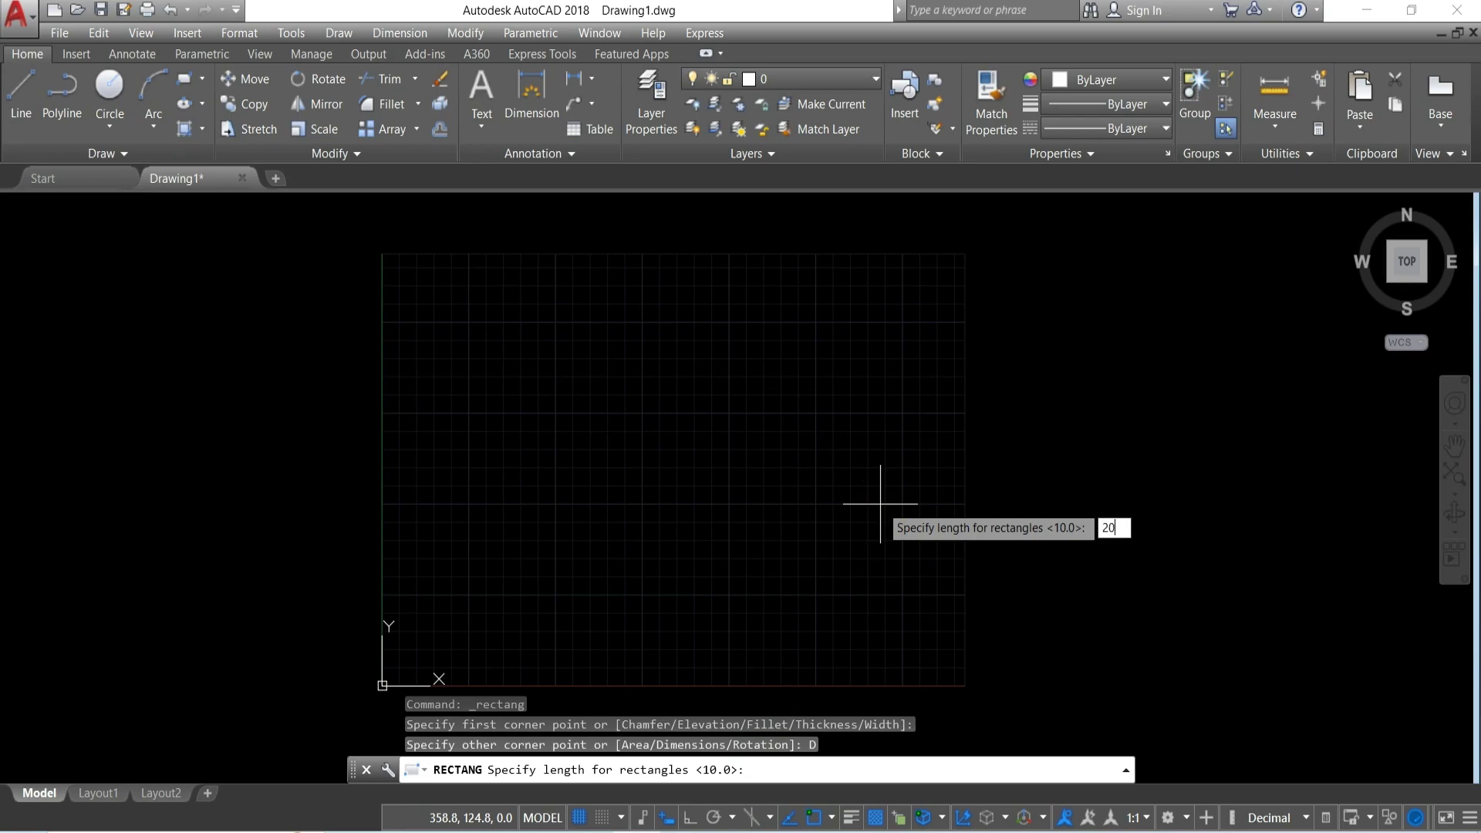
key(Return)
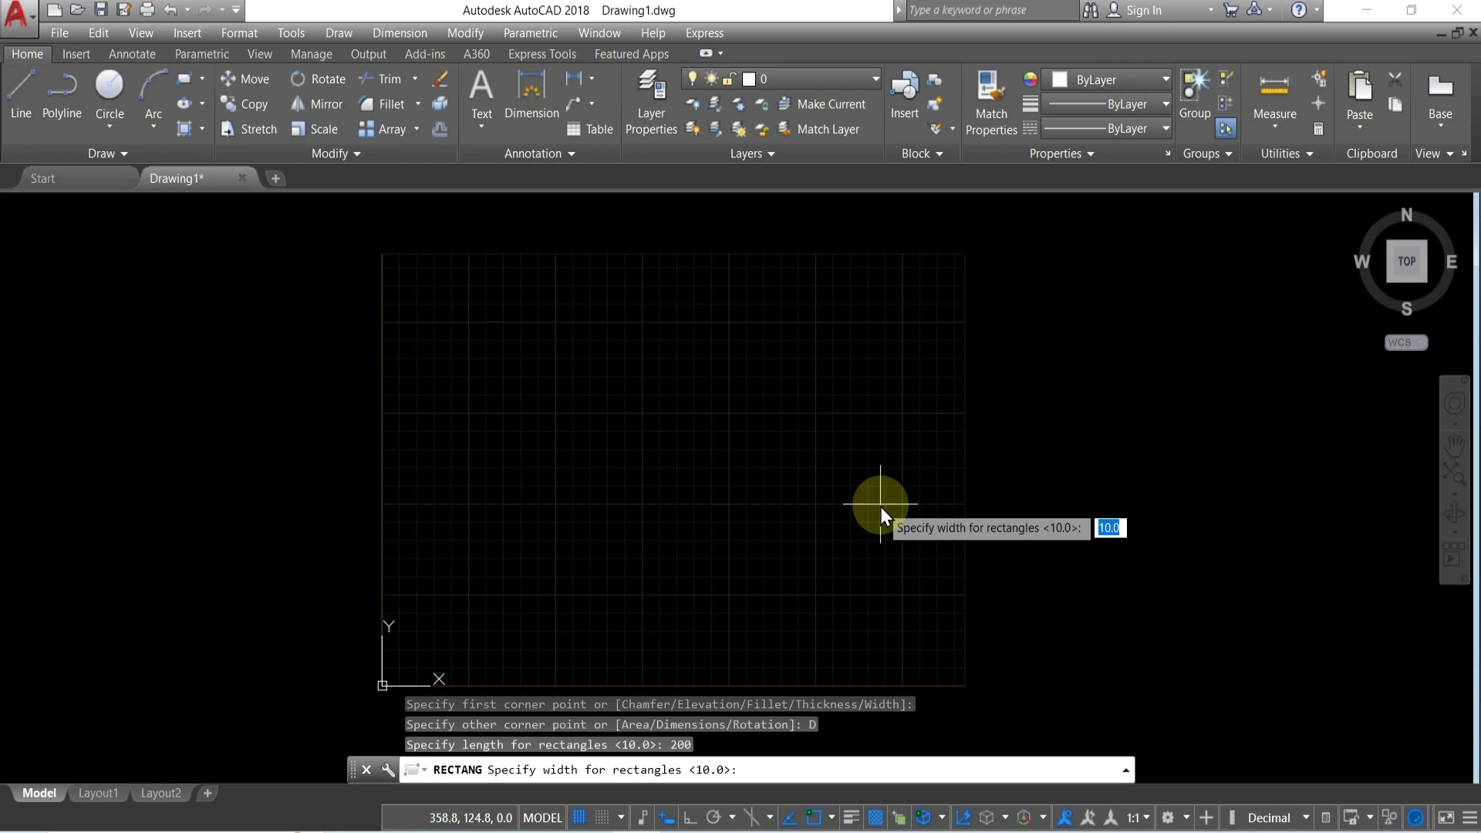
key(BackSpace)
text(50)
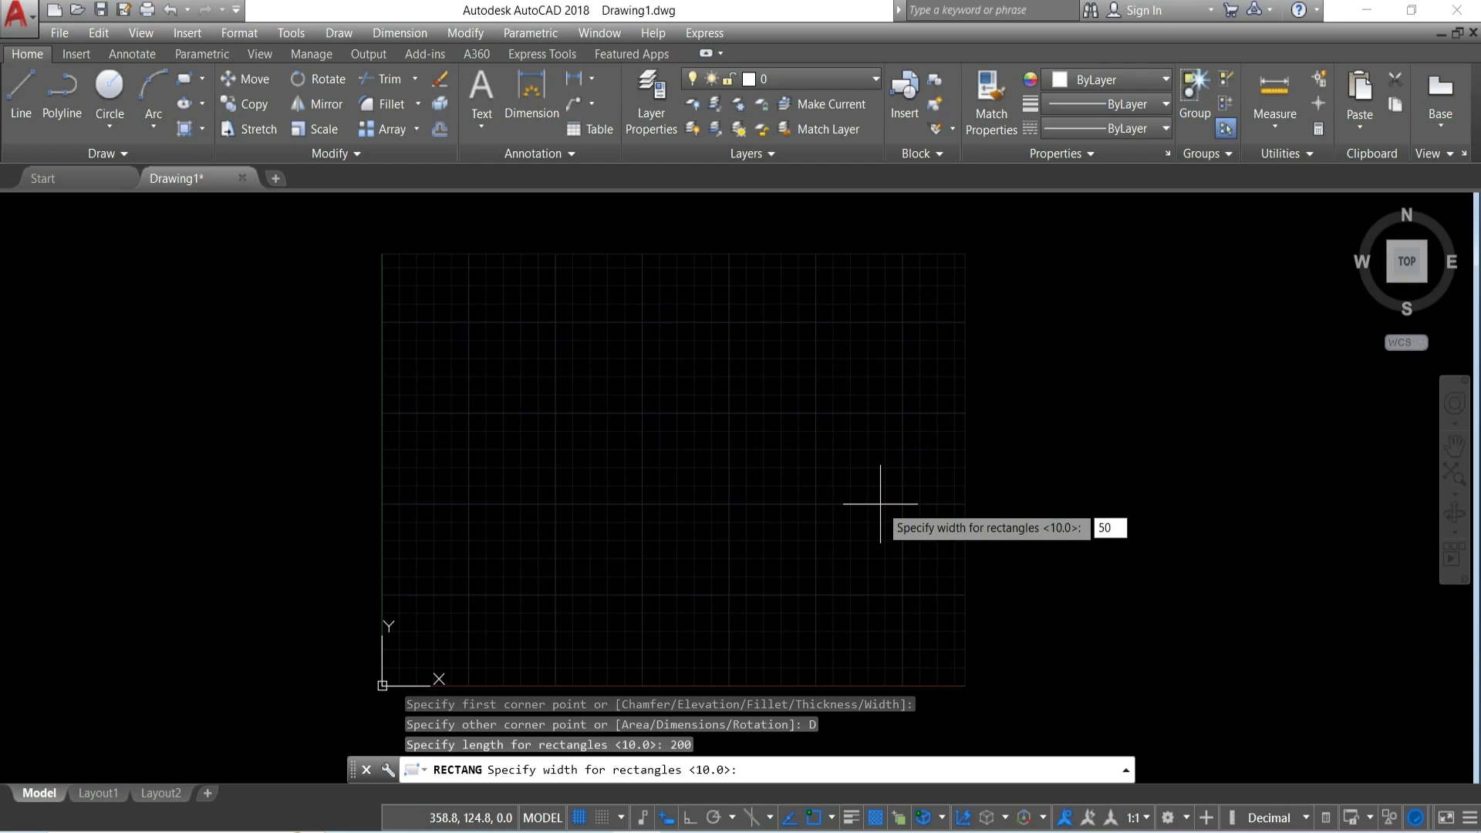
key(Return)
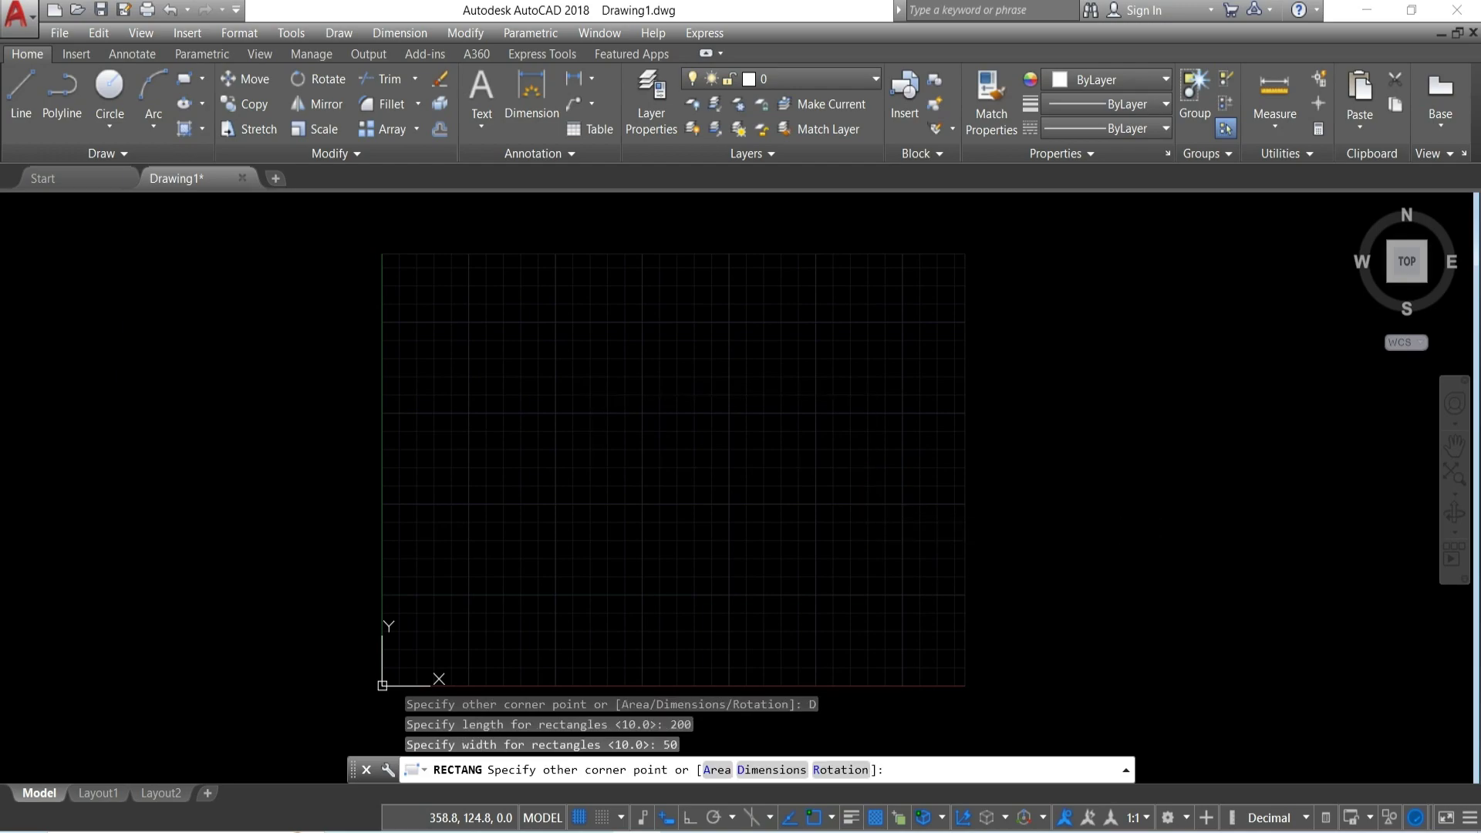
click(880, 503)
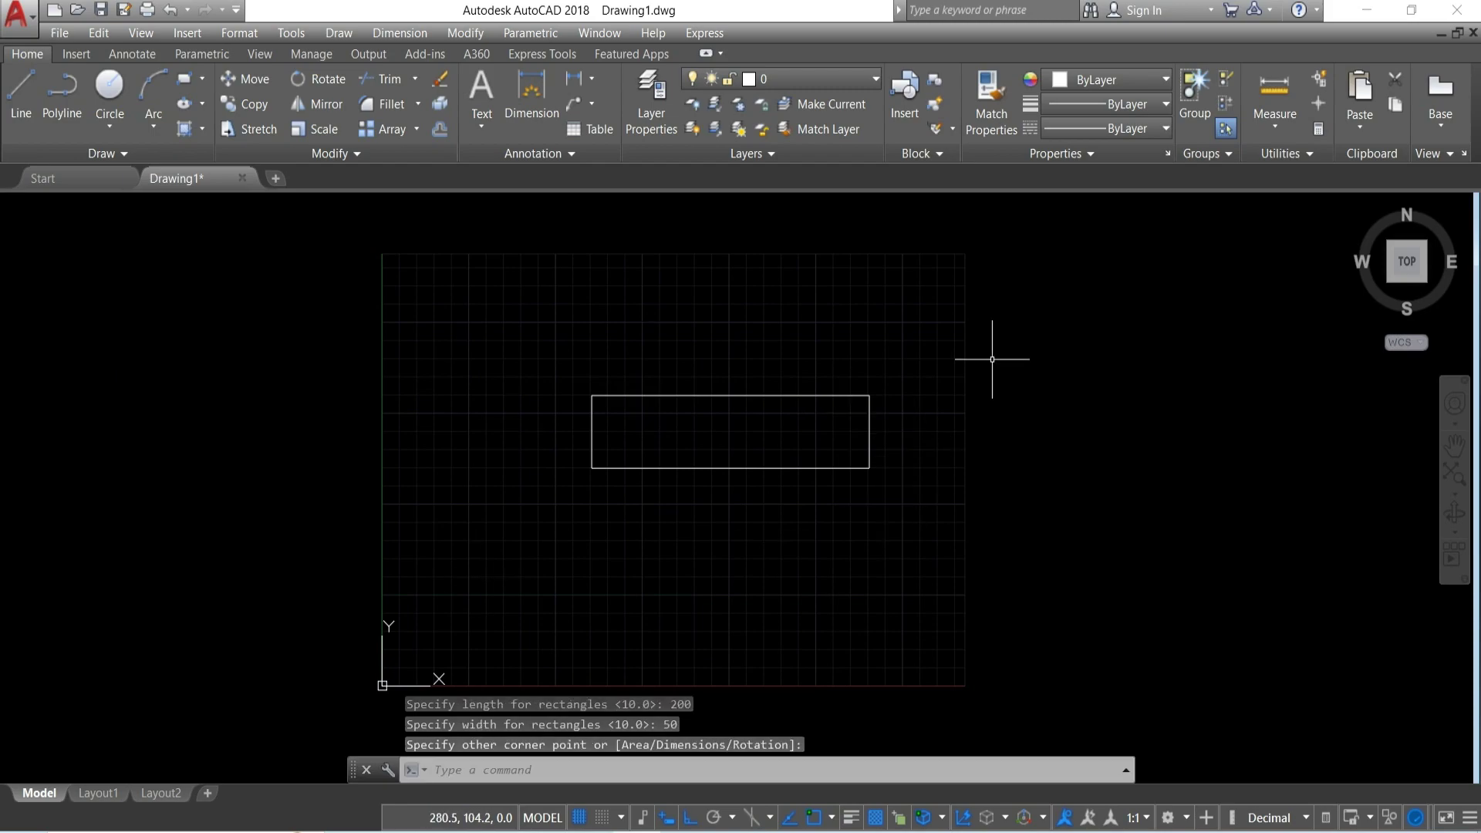
Rotate the 200 by 50 rectangle 90° about its lower-left corner so it stands upright
click(293, 77)
click(543, 355)
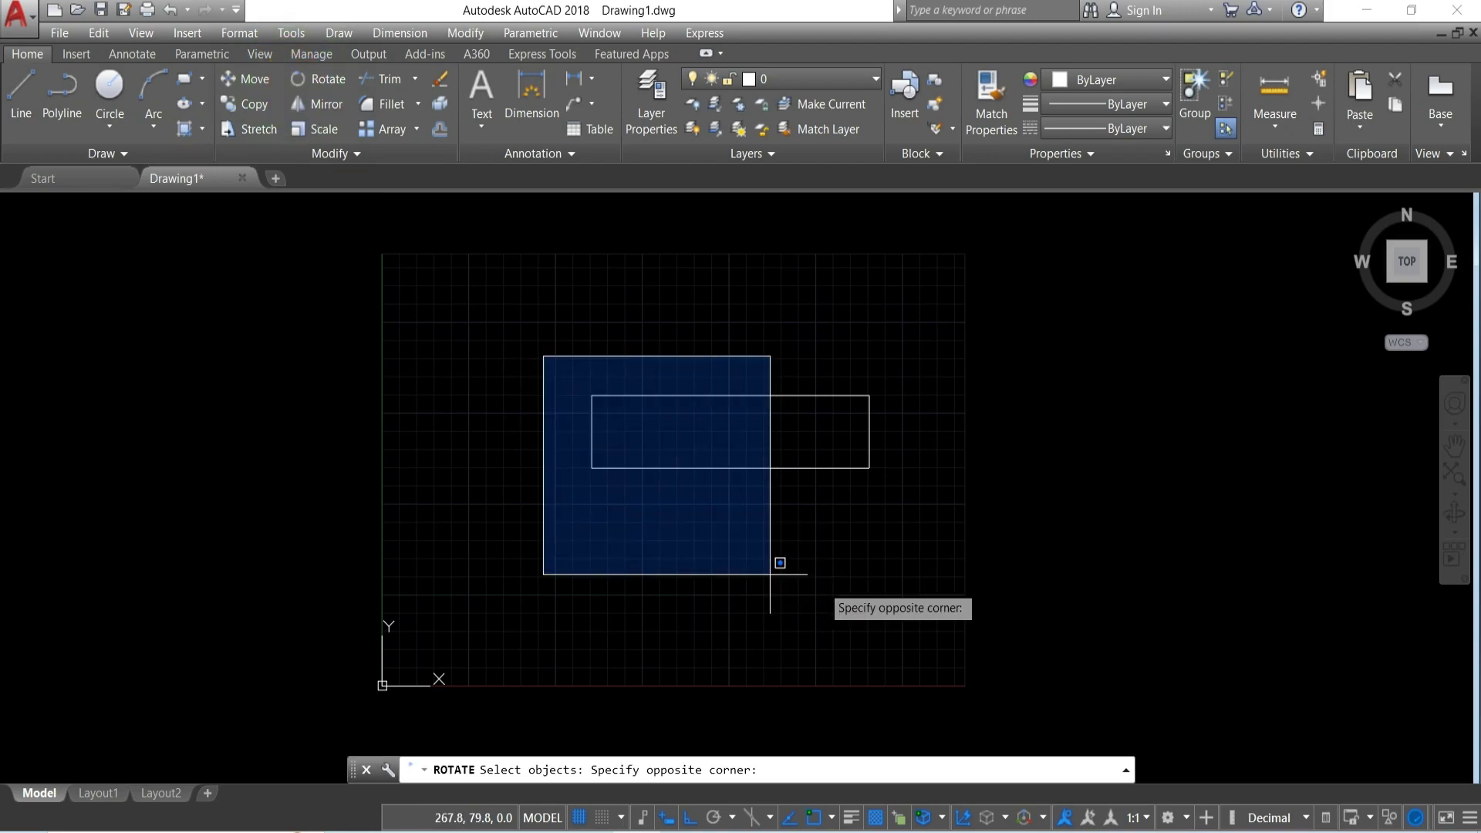
click(953, 551)
key(Return)
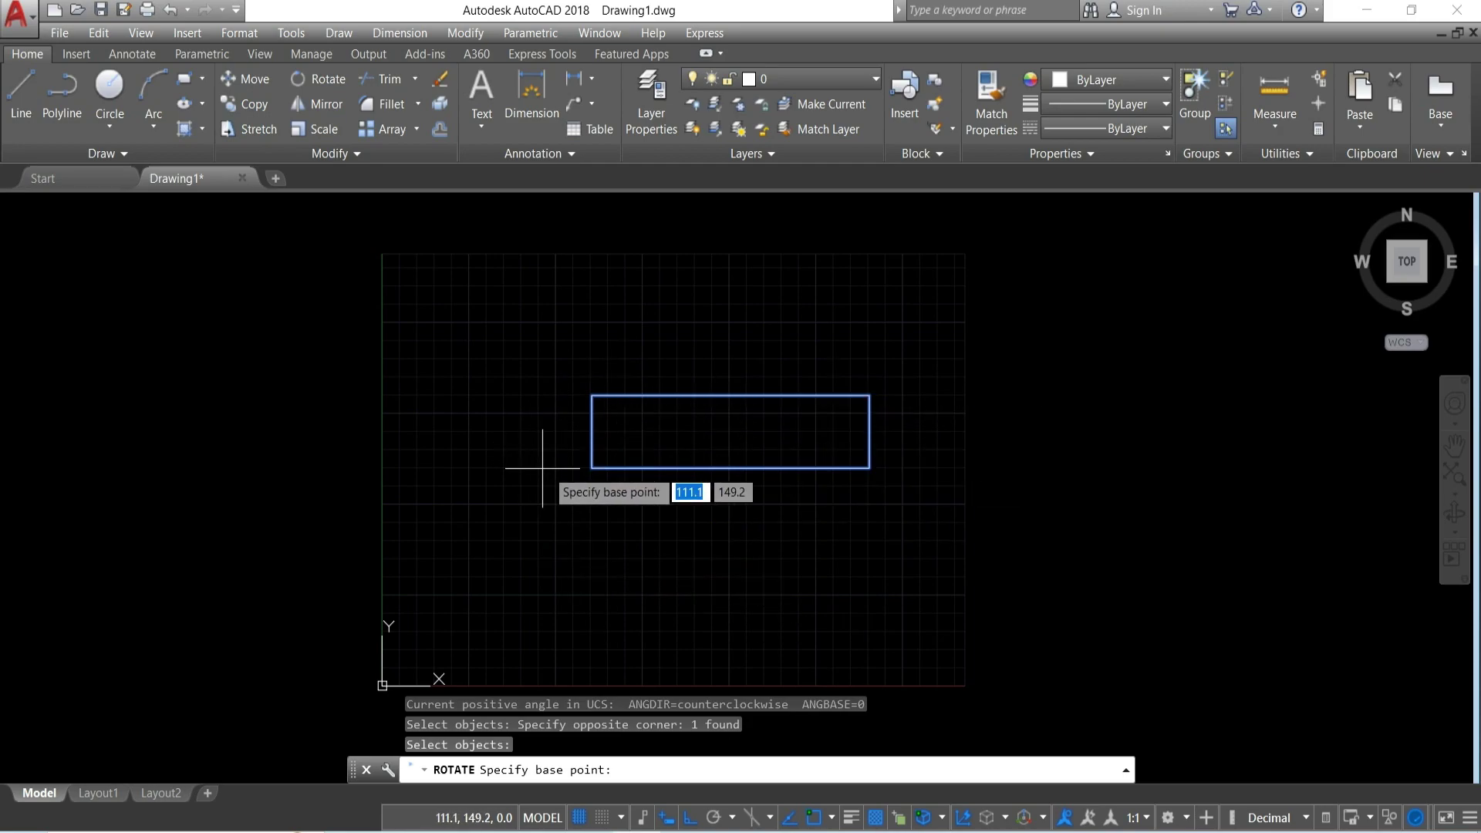
click(592, 468)
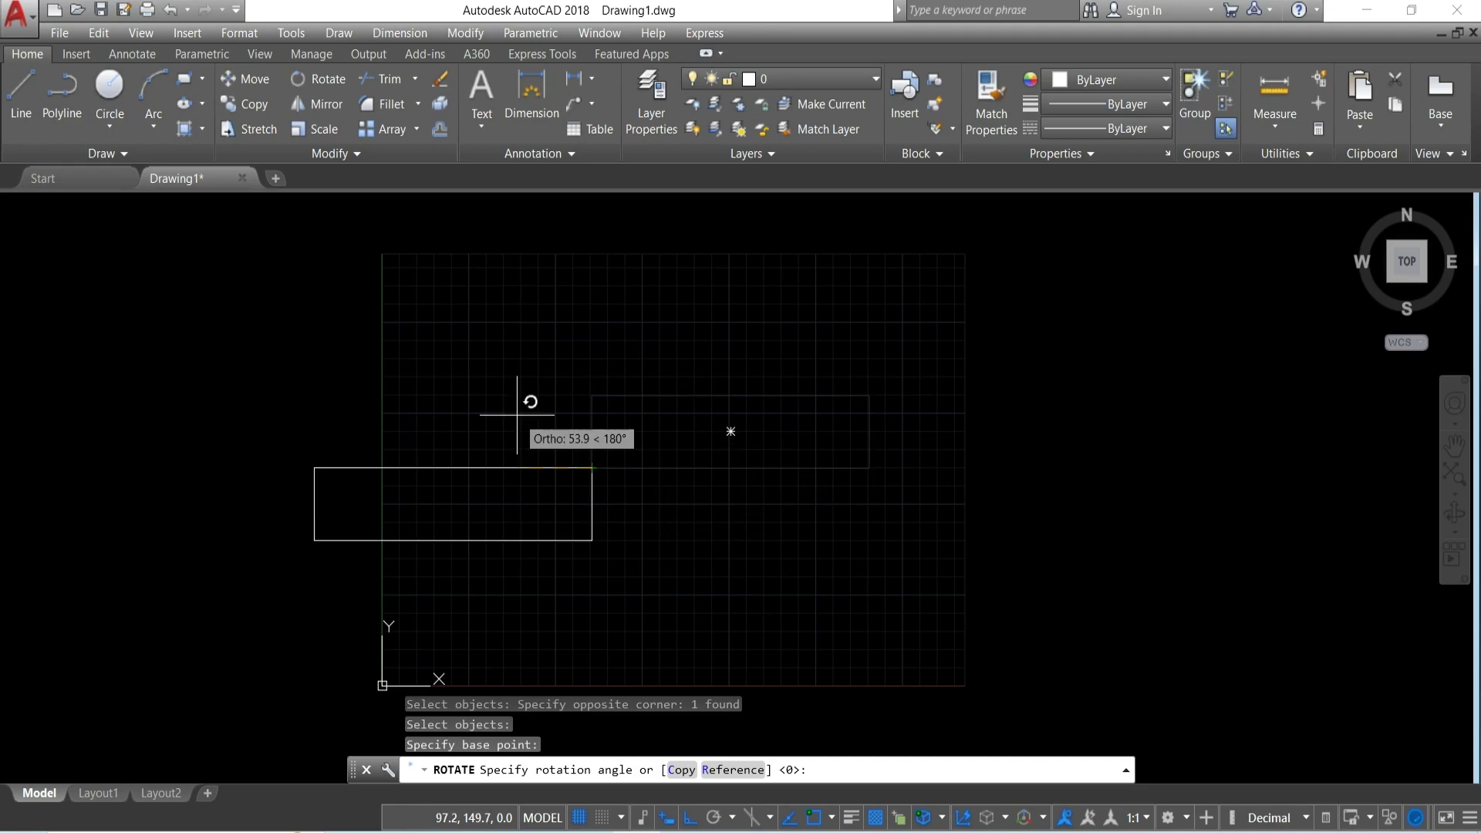
key(F8)
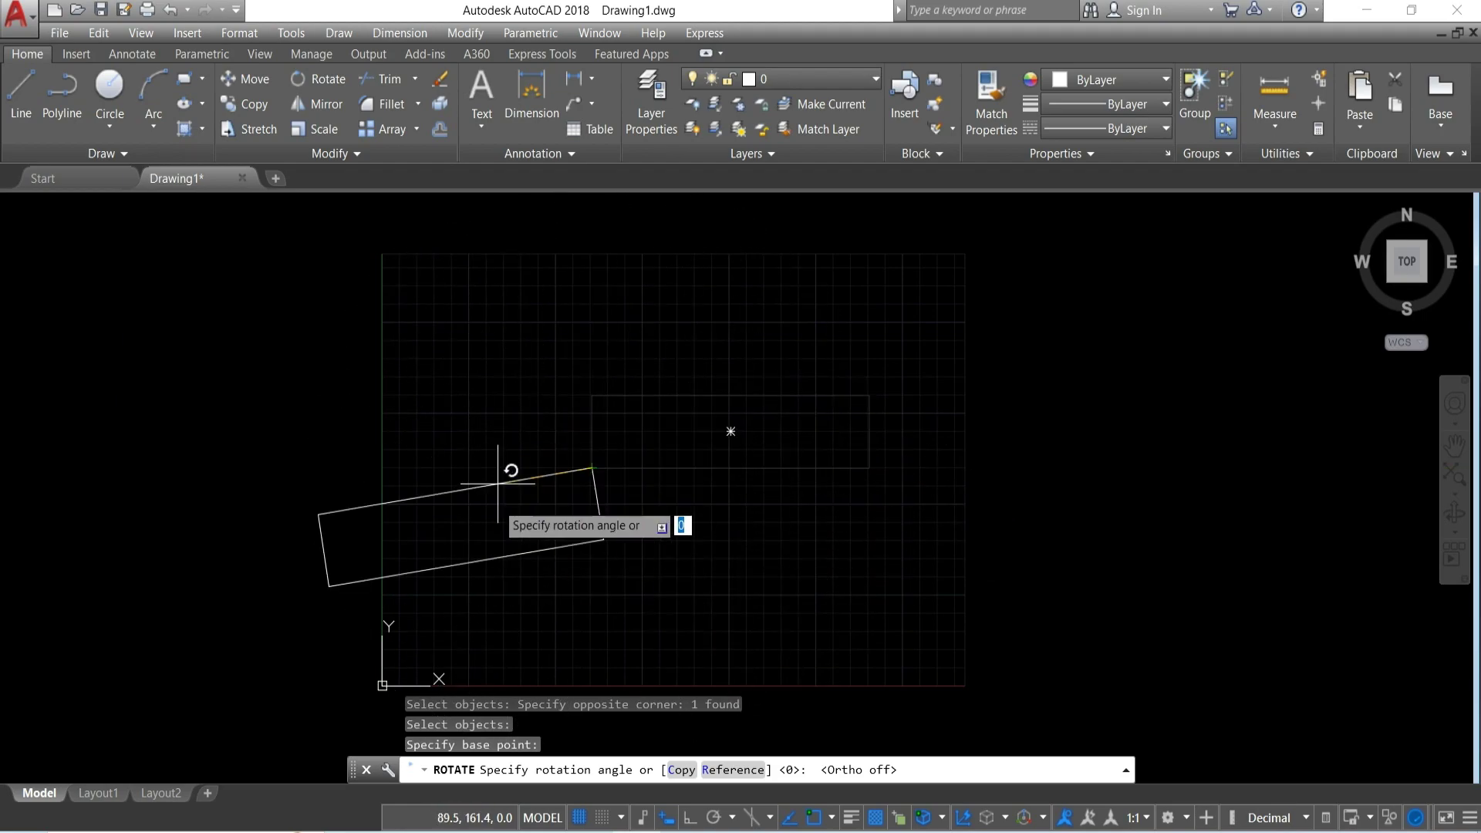
click(585, 407)
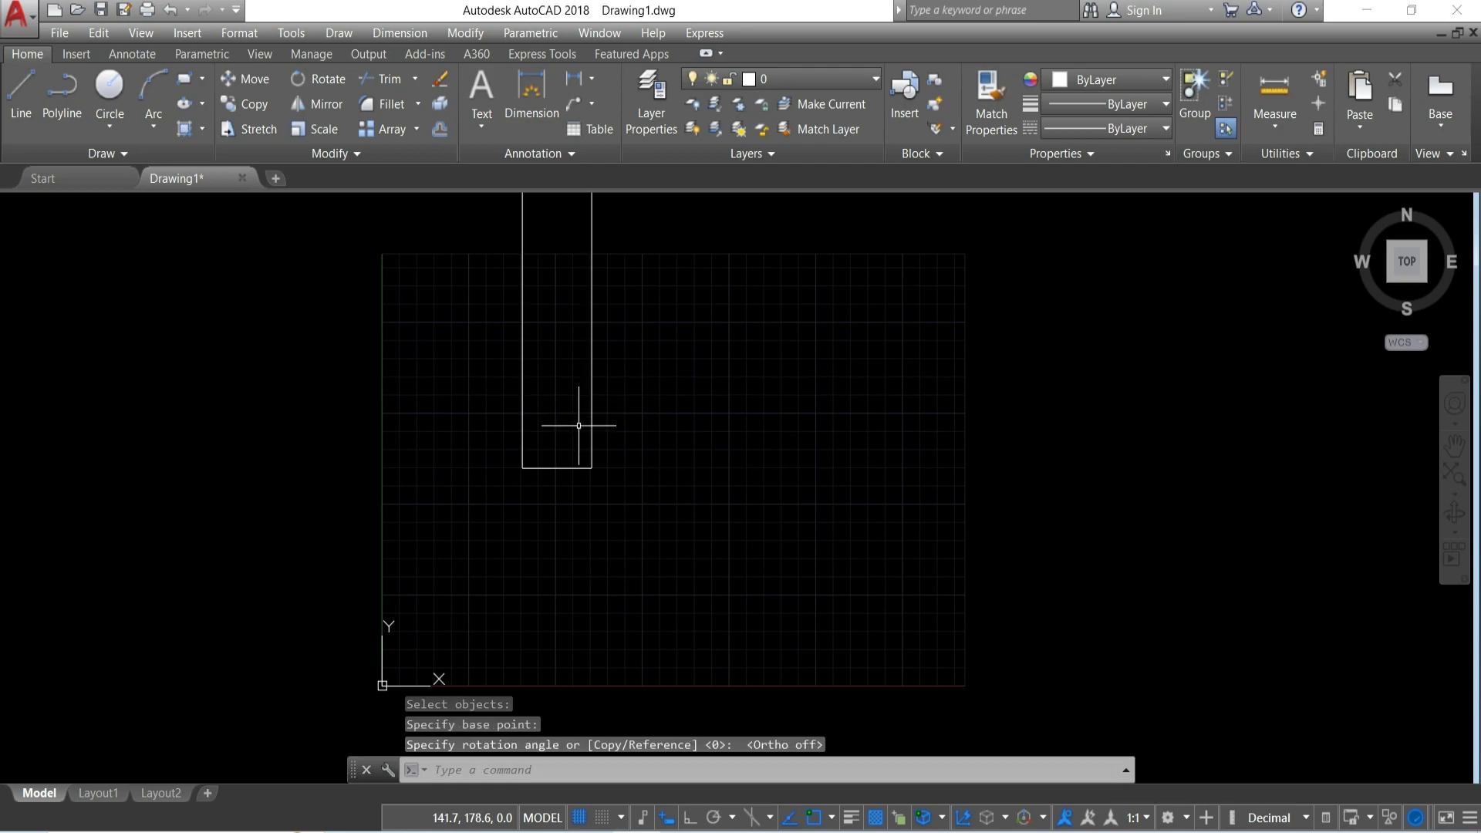
scroll(651, 584, down, 2)
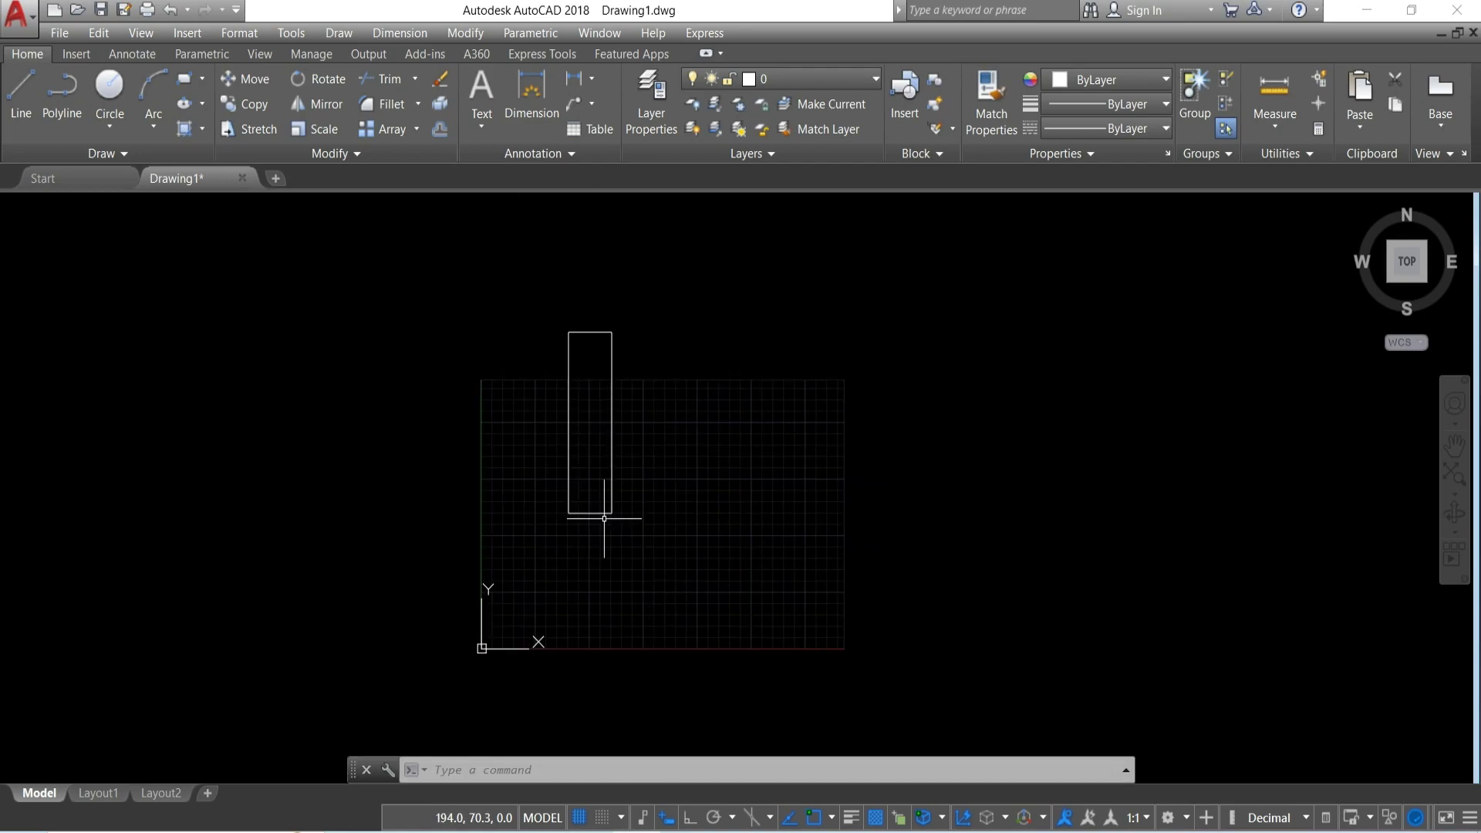
click(770, 276)
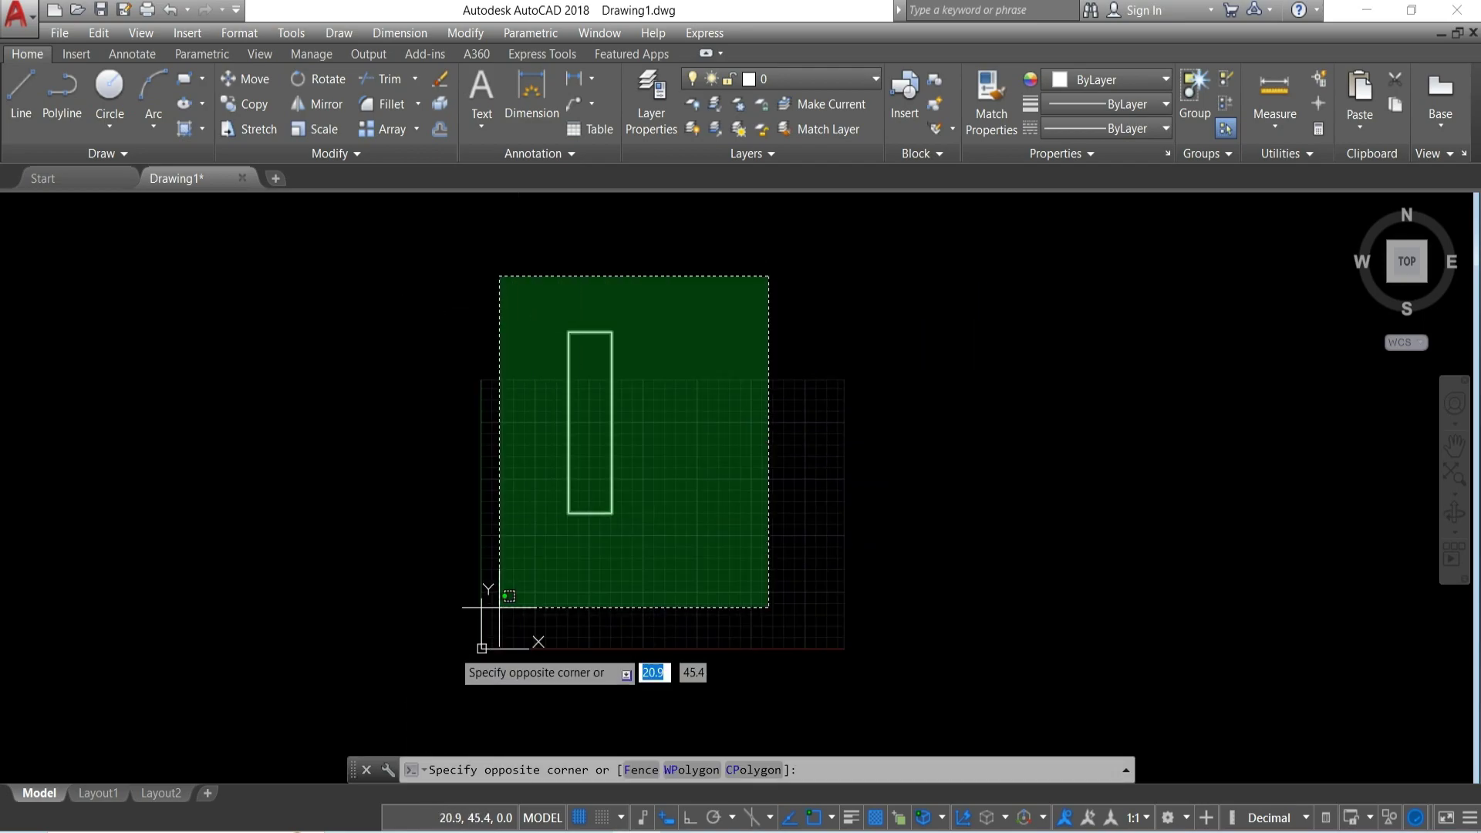
Erase the upright rectangle and draw a radius-40 circle on the left
click(497, 525)
key(Delete)
click(109, 84)
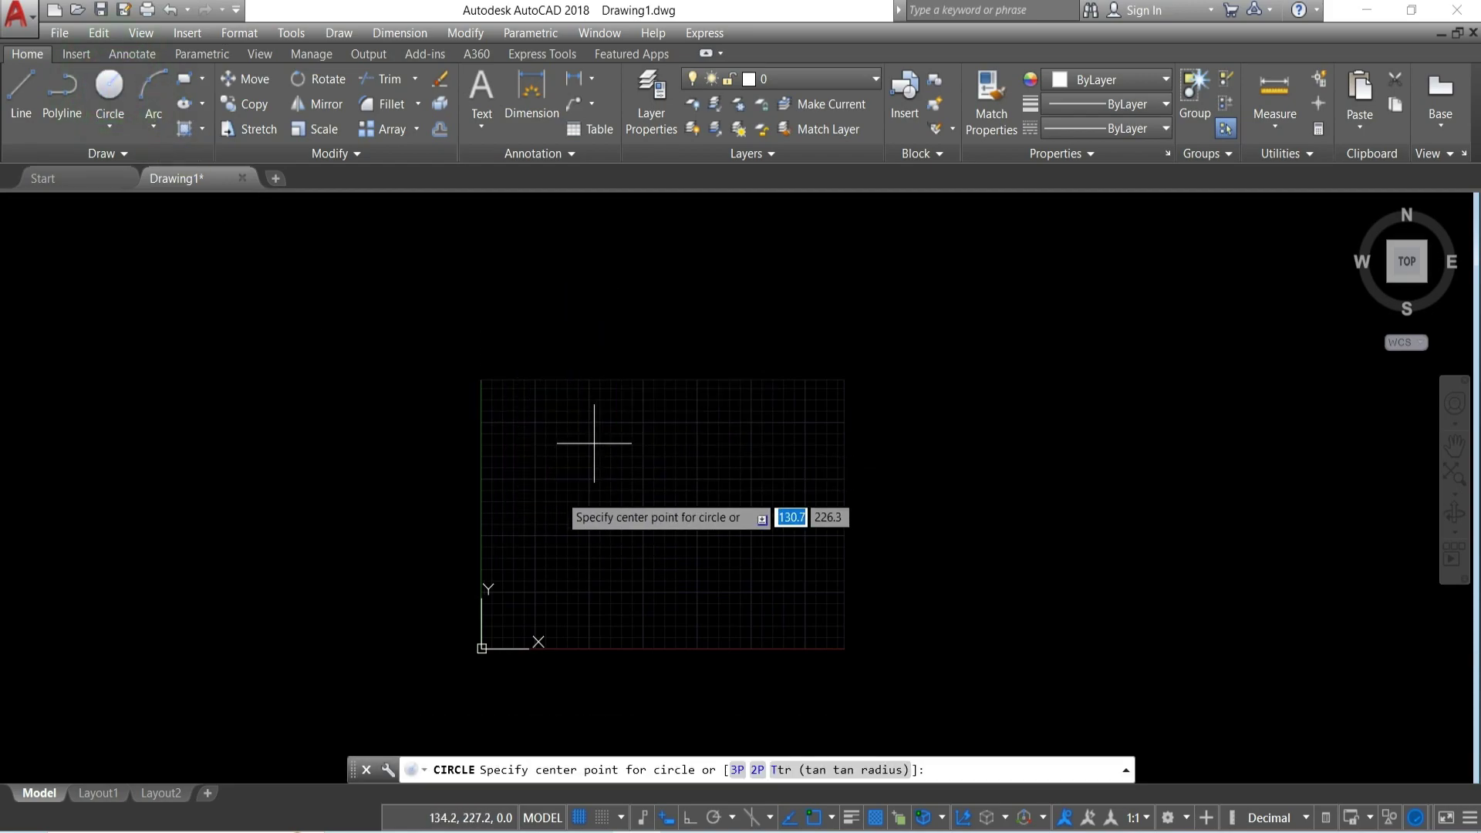
click(552, 496)
text(4)
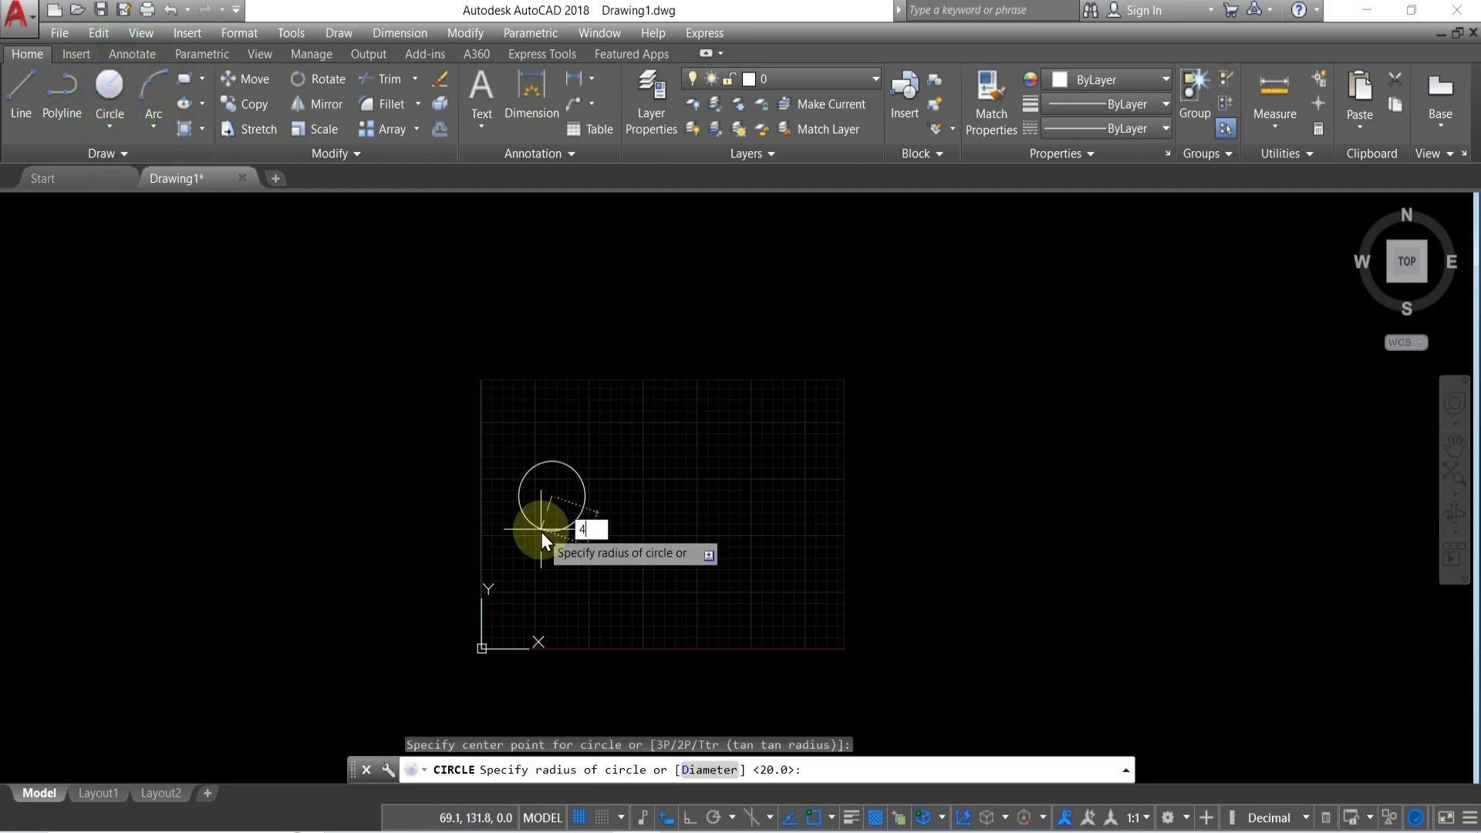
text(0)
key(Return)
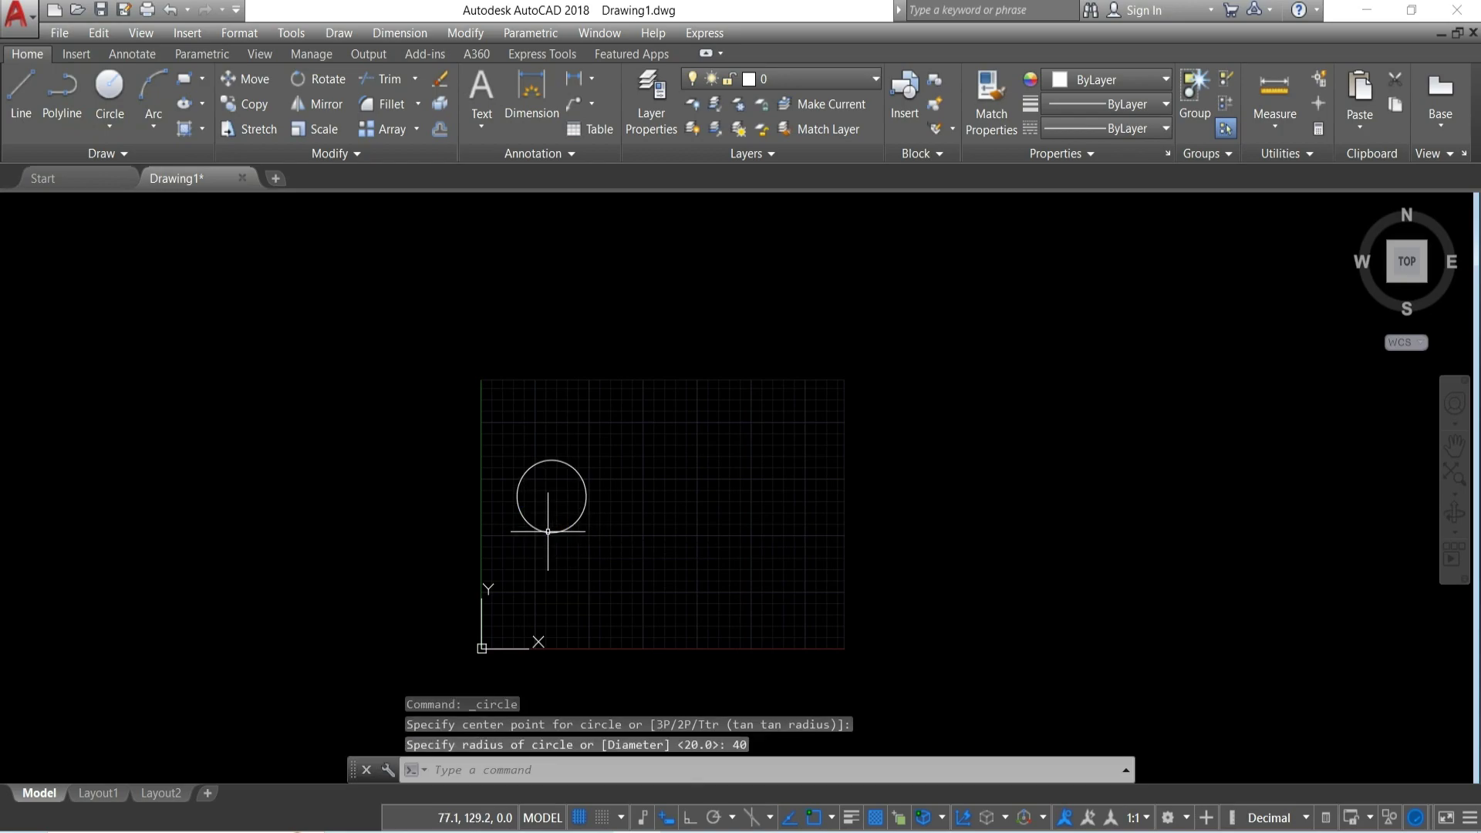
Draw a vertical line from the grid's top edge to its bottom edge
click(30, 89)
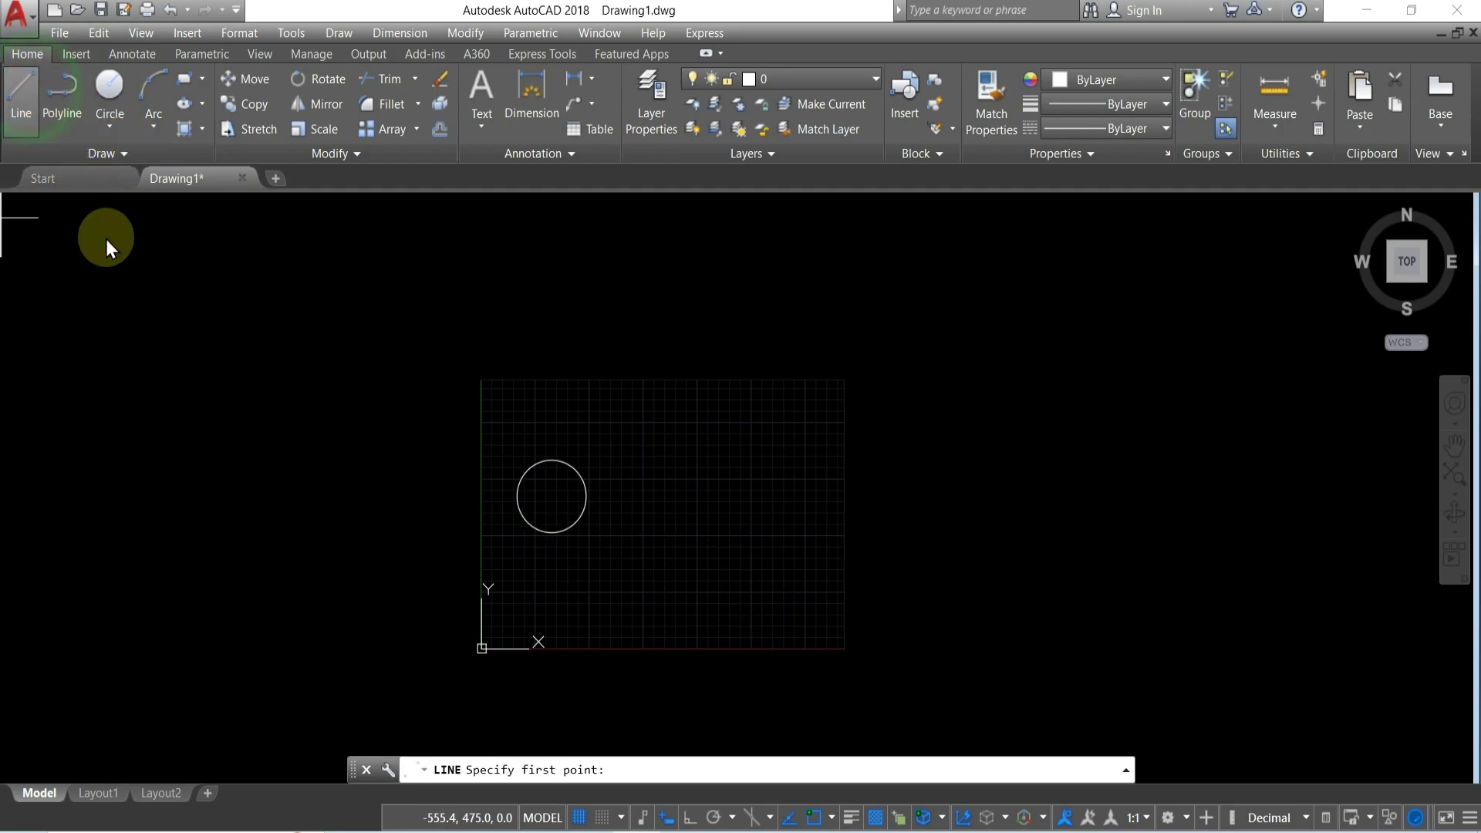
click(656, 380)
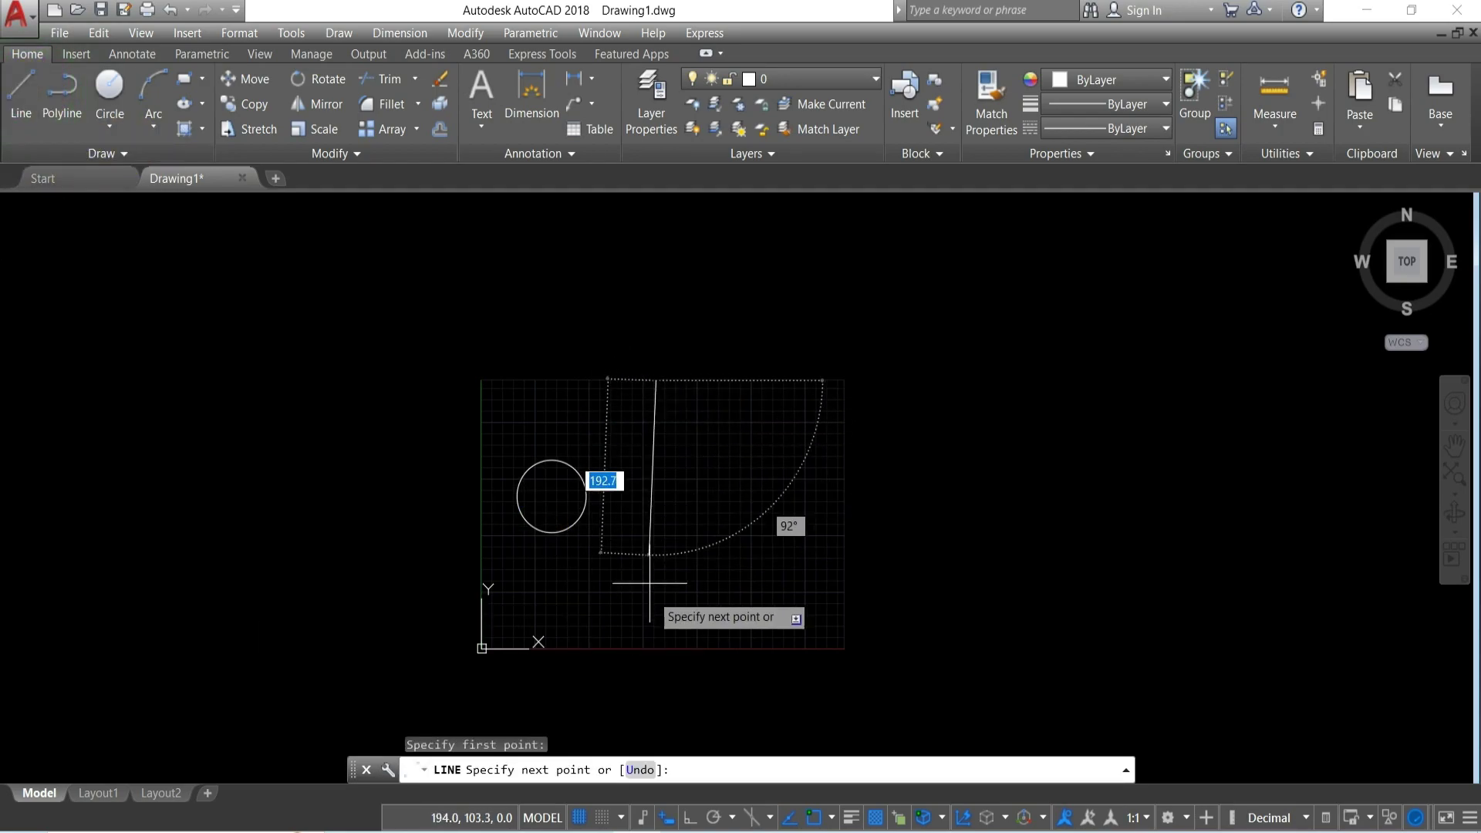
click(655, 648)
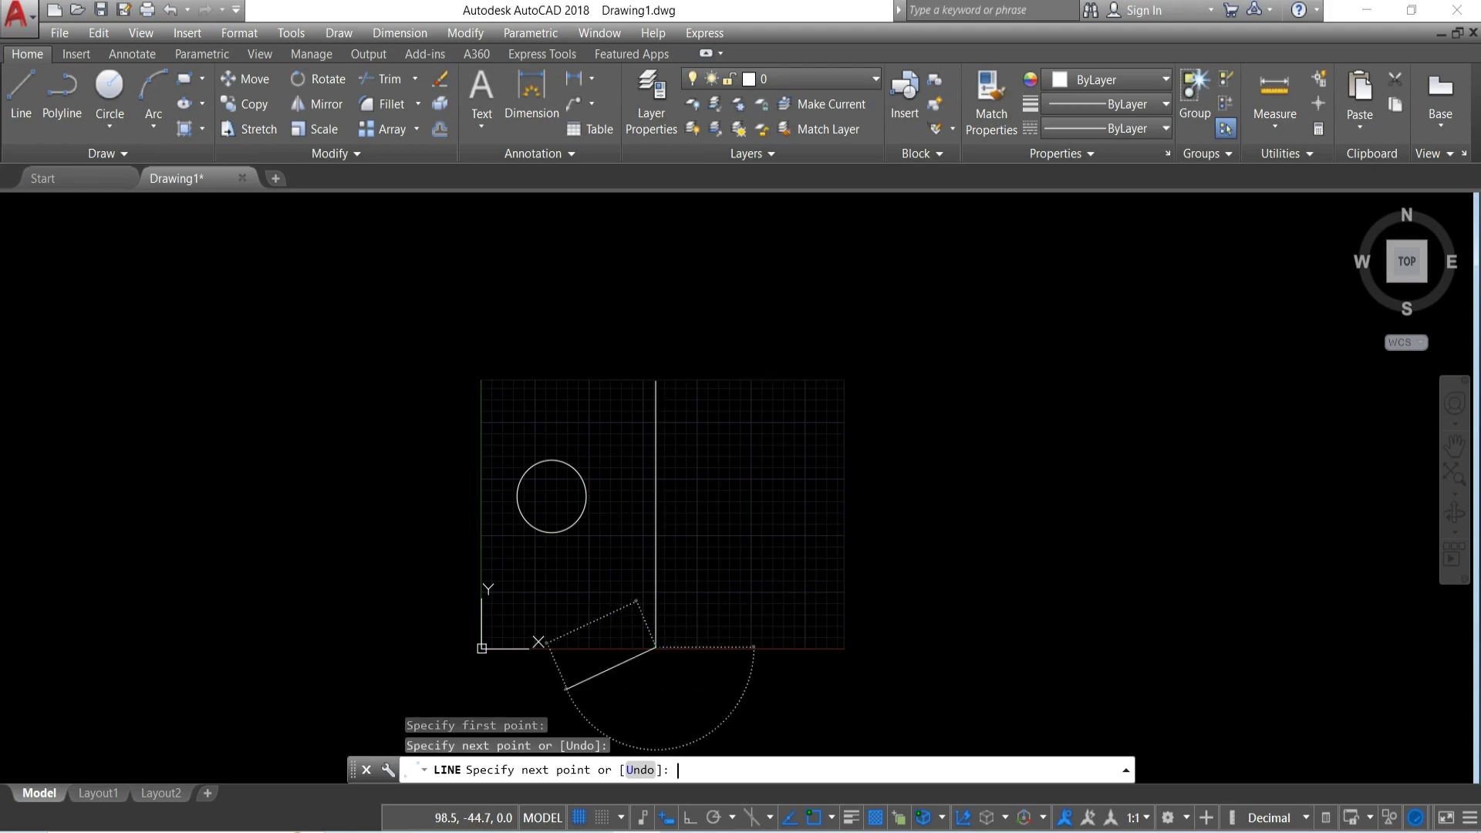
key(Return)
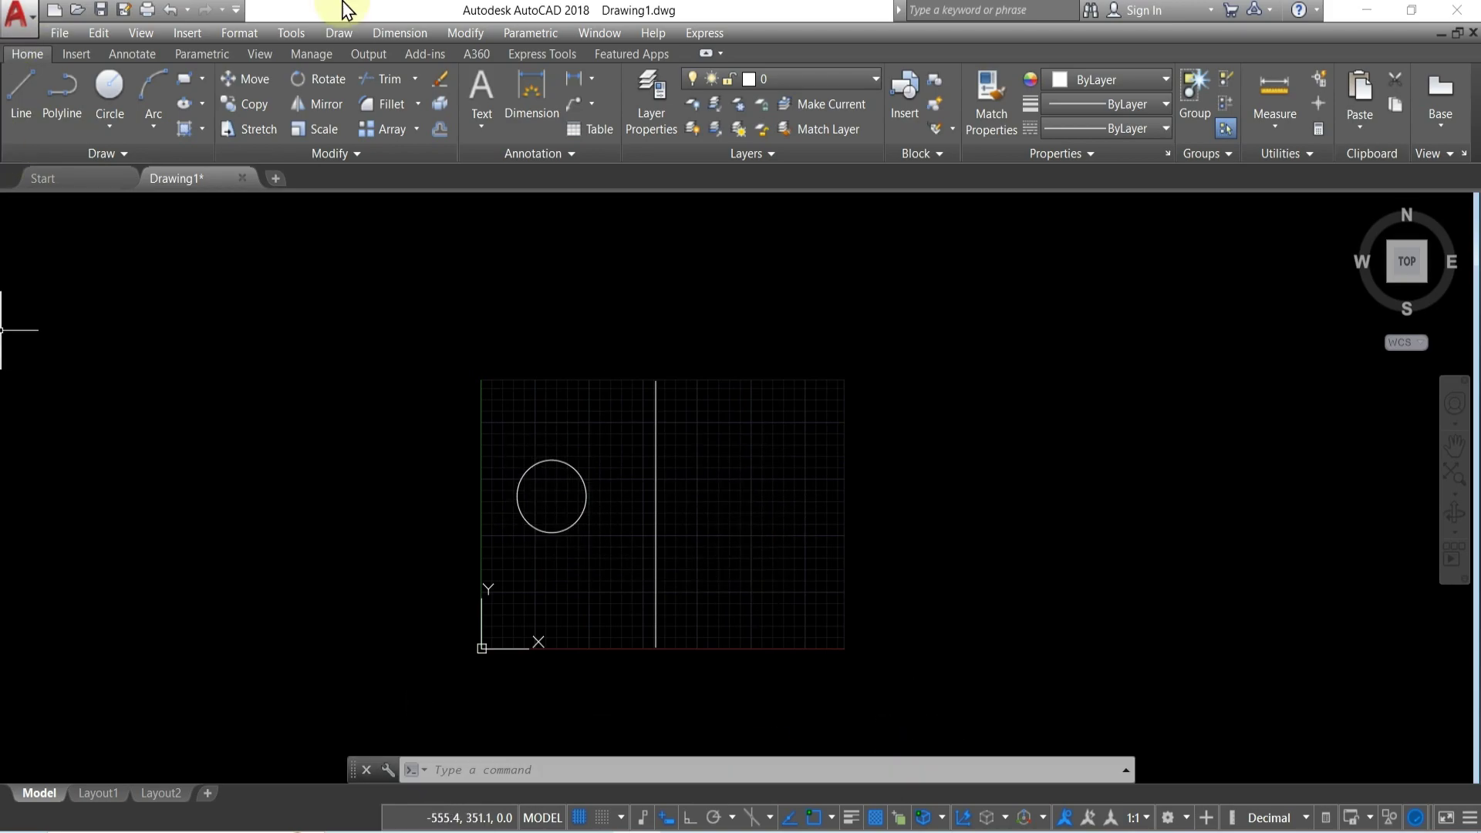
Mirror the radius-40 circle about the vertical line's endpoints, keeping the original circle
click(312, 108)
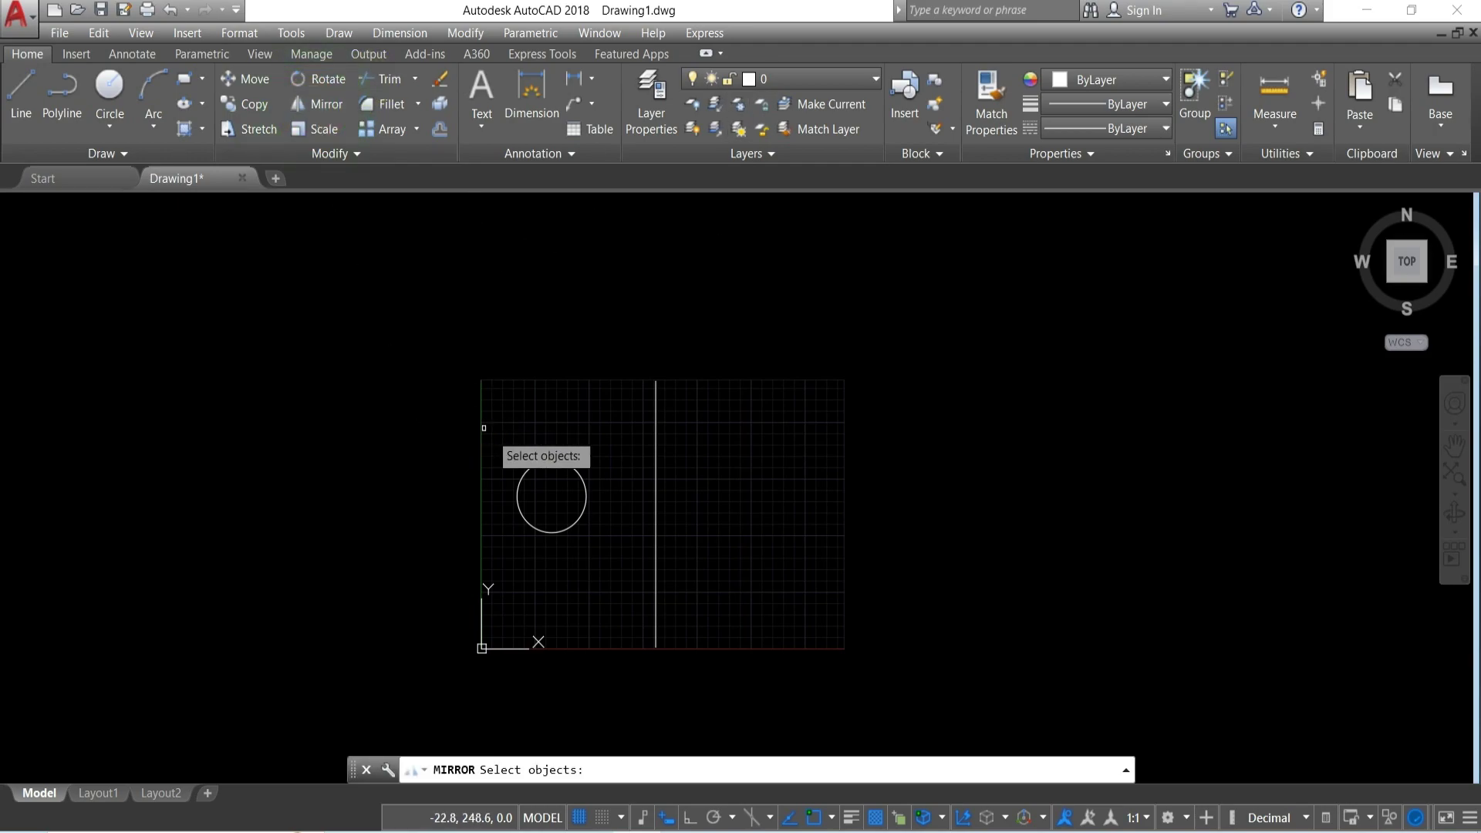
click(538, 465)
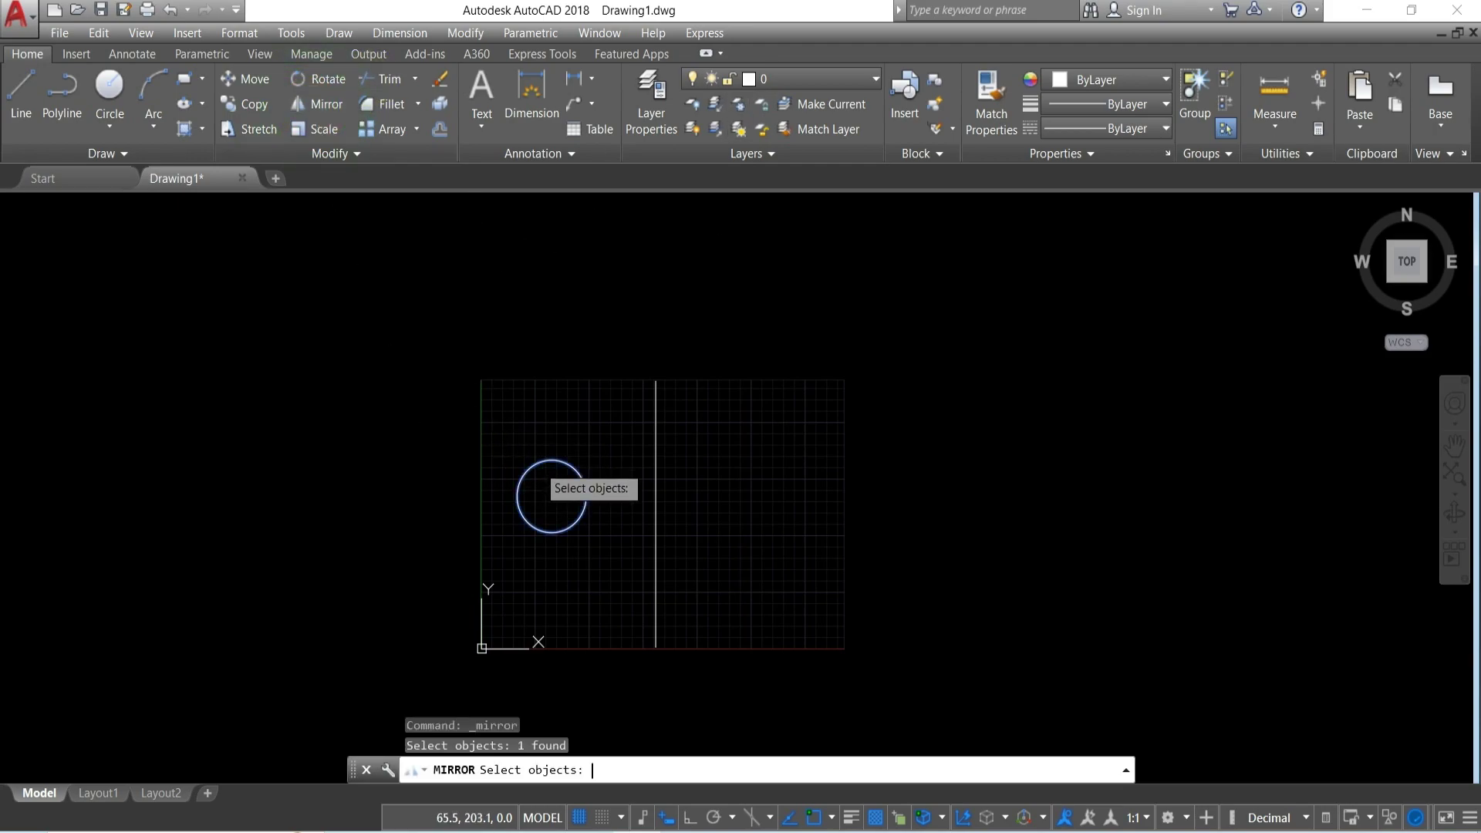
key(Return)
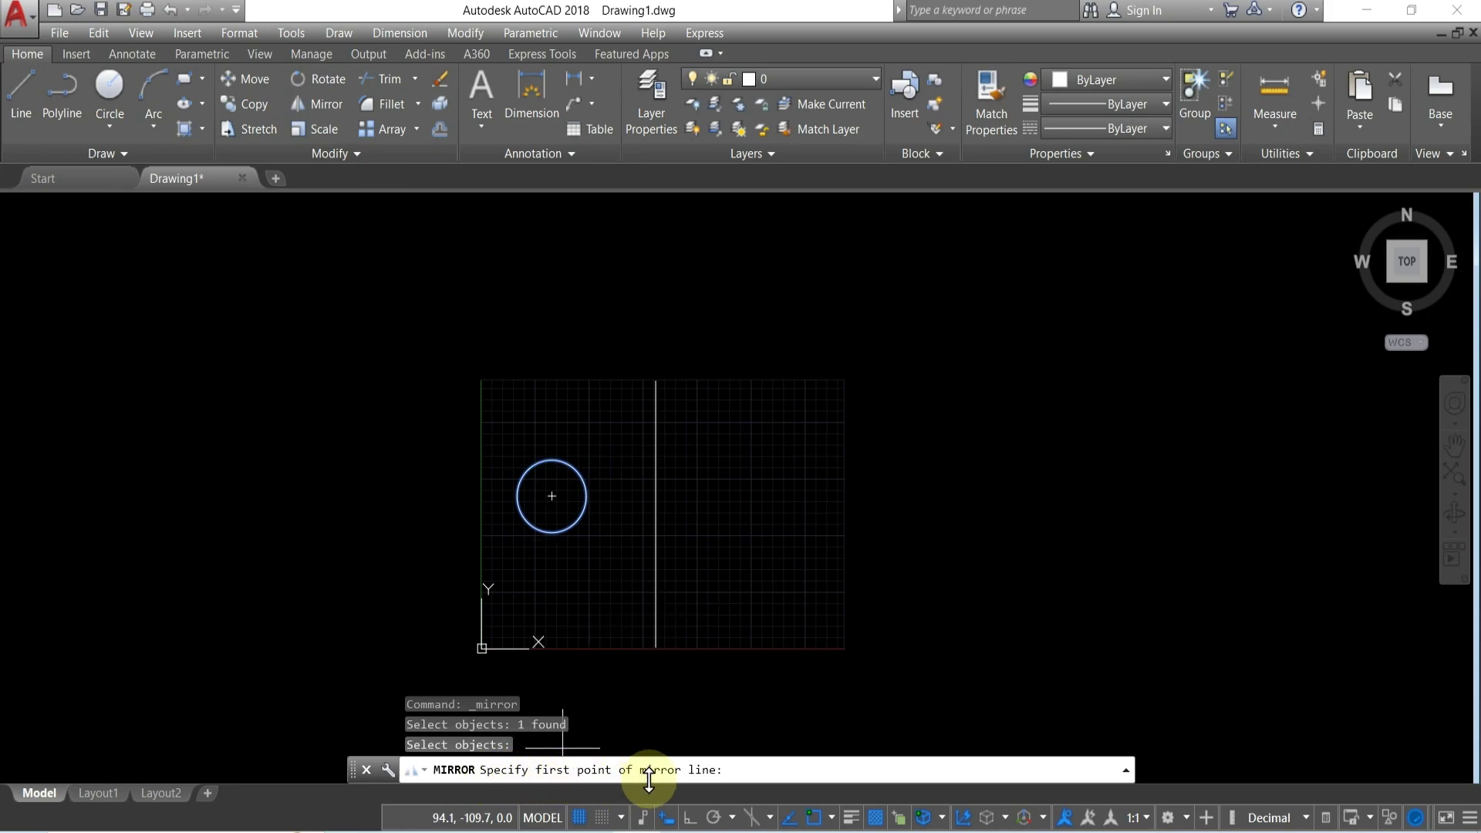
click(656, 380)
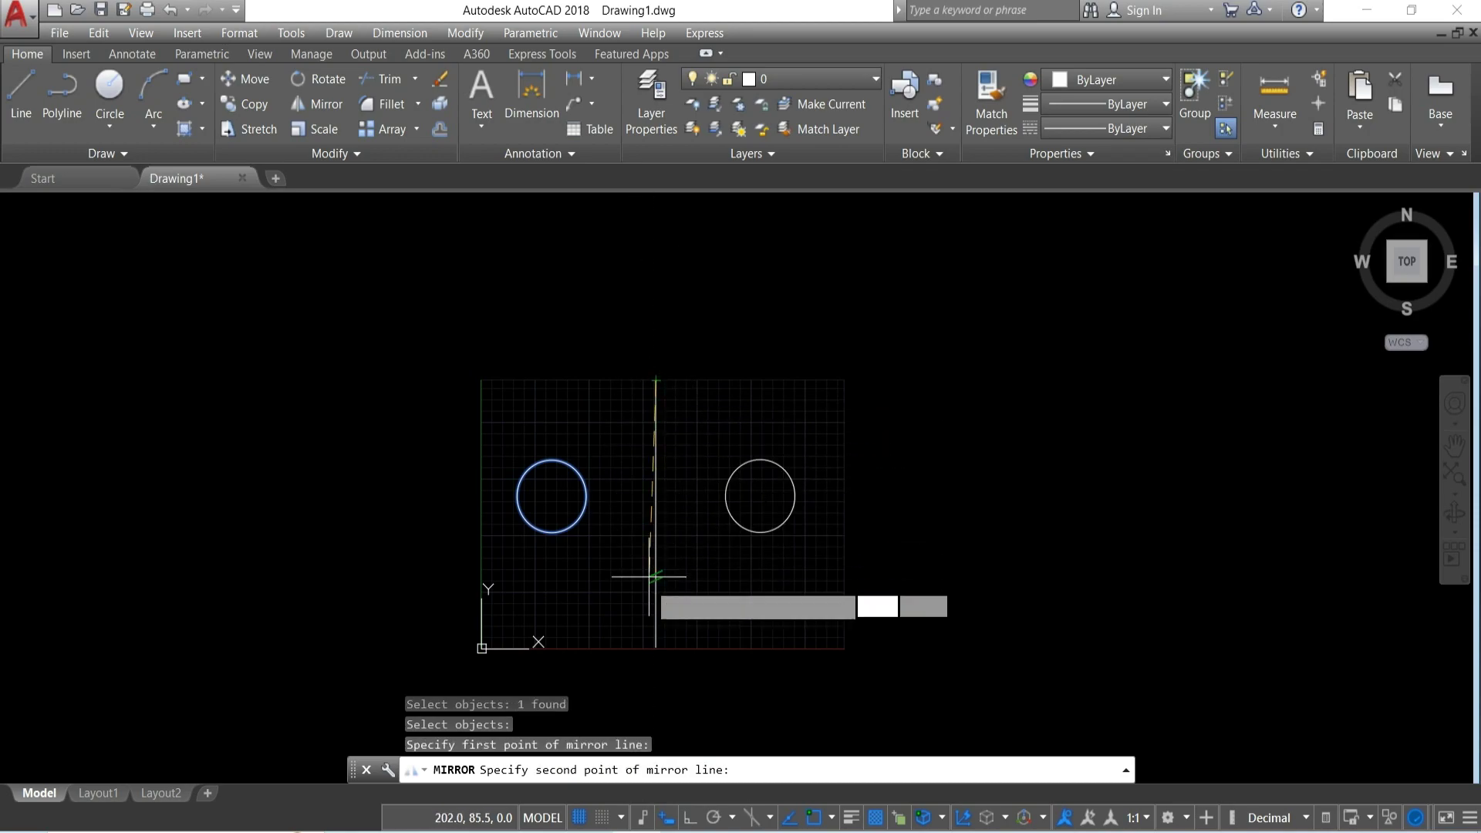
click(655, 646)
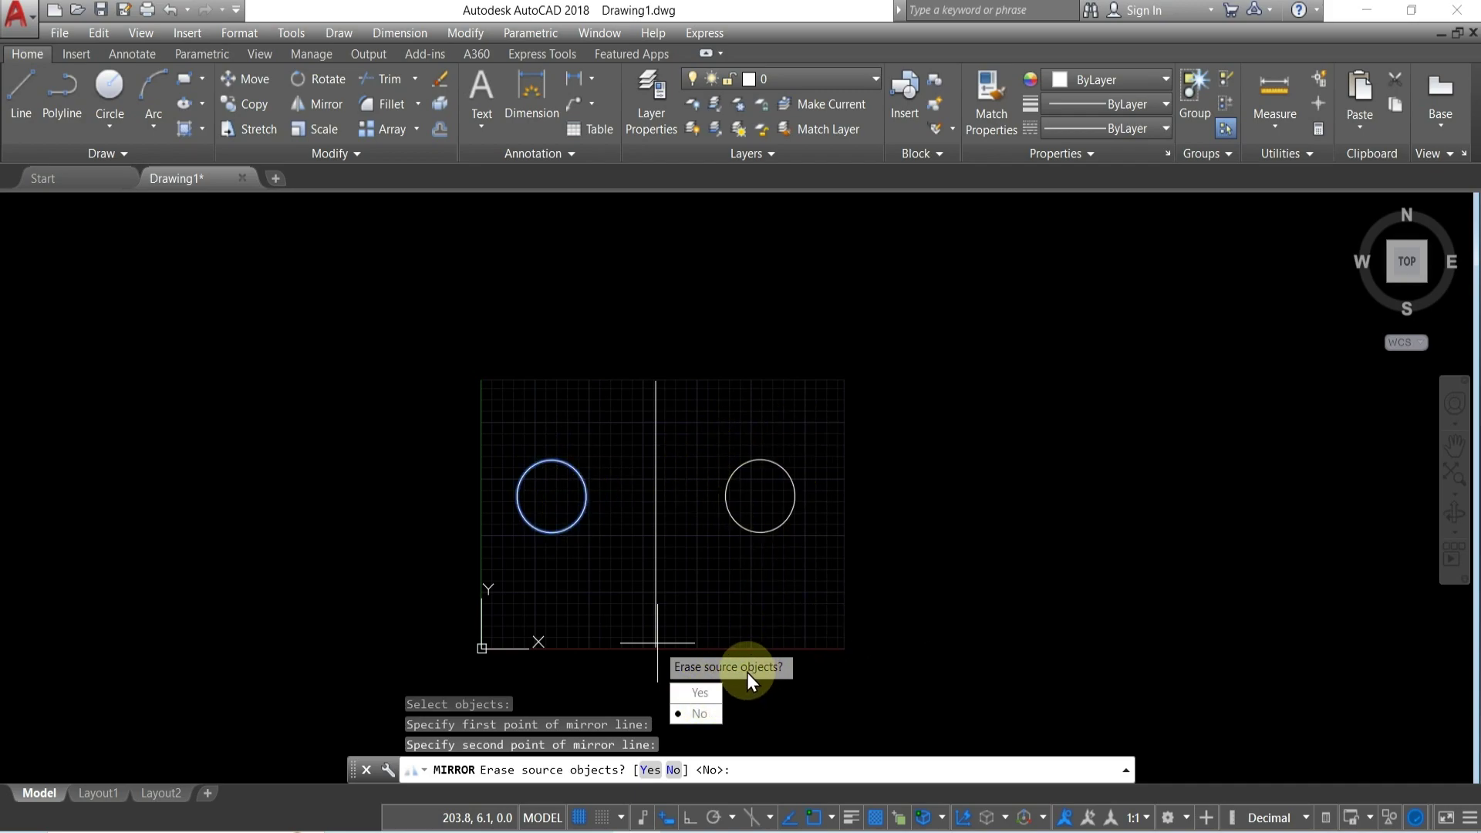
click(701, 713)
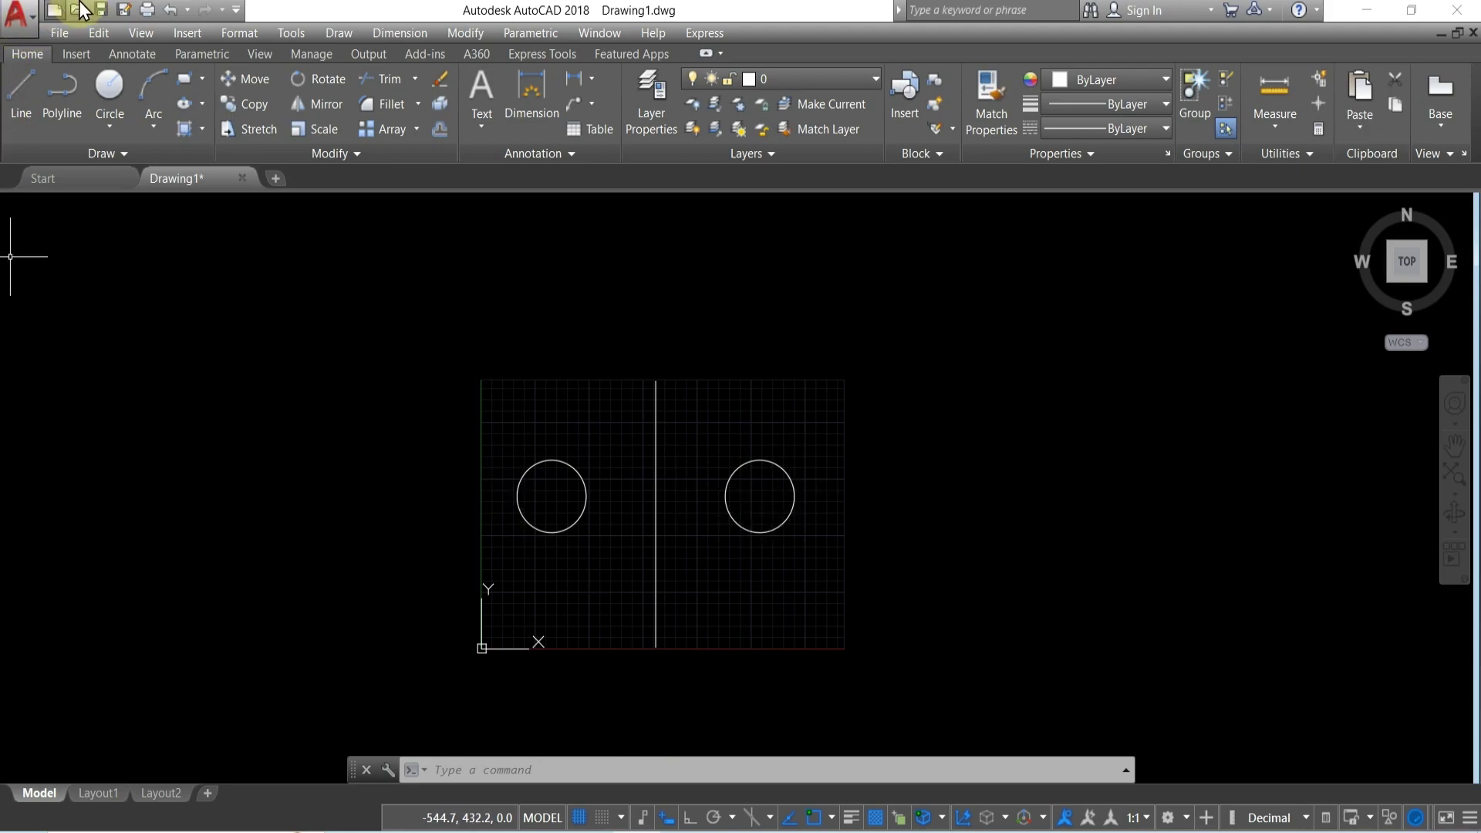
Undo the mirrored copy and re-mirror the circle across the vertical line, erasing the original
click(170, 10)
click(312, 99)
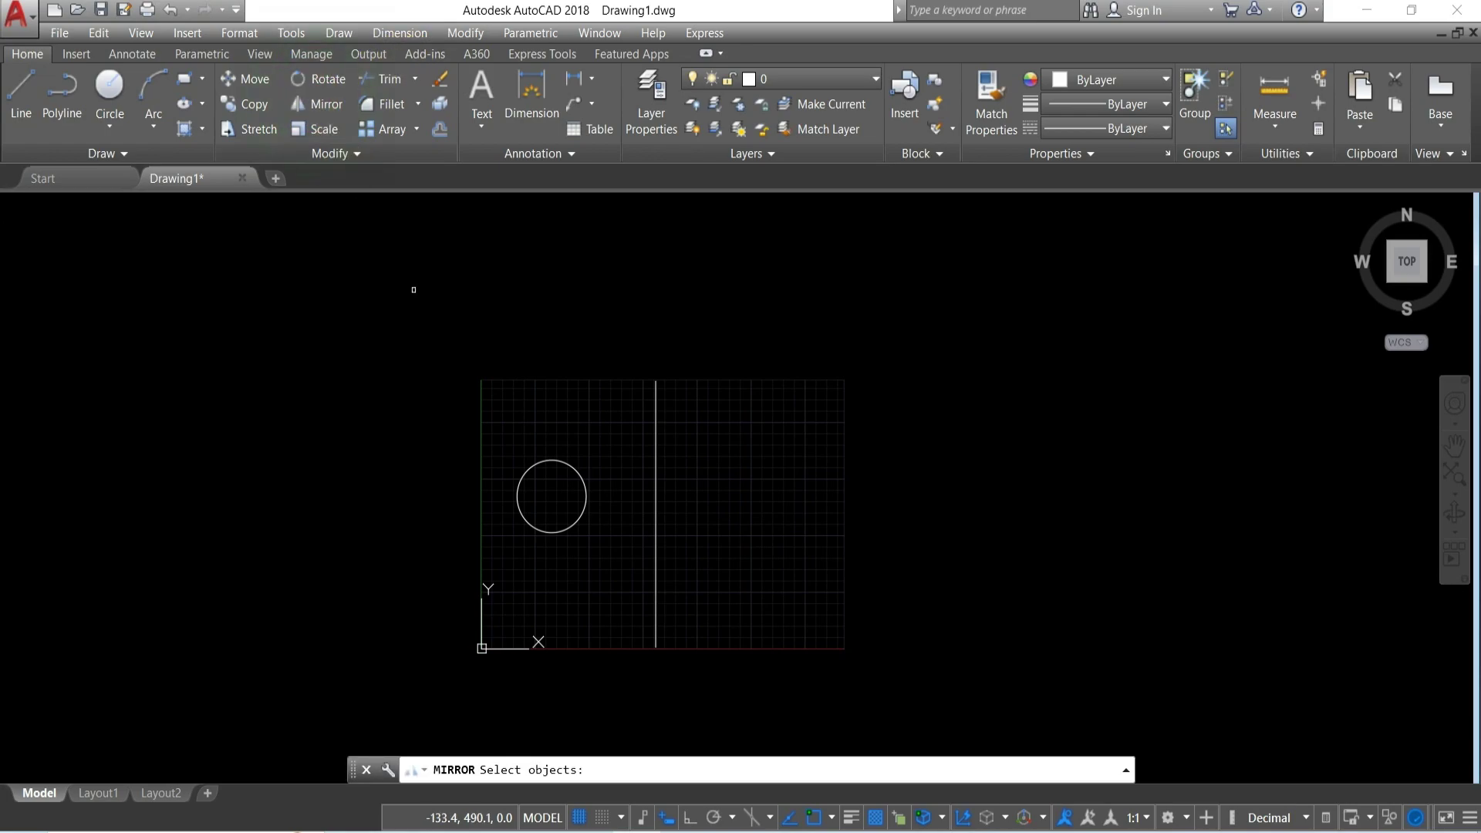
click(527, 471)
key(Return)
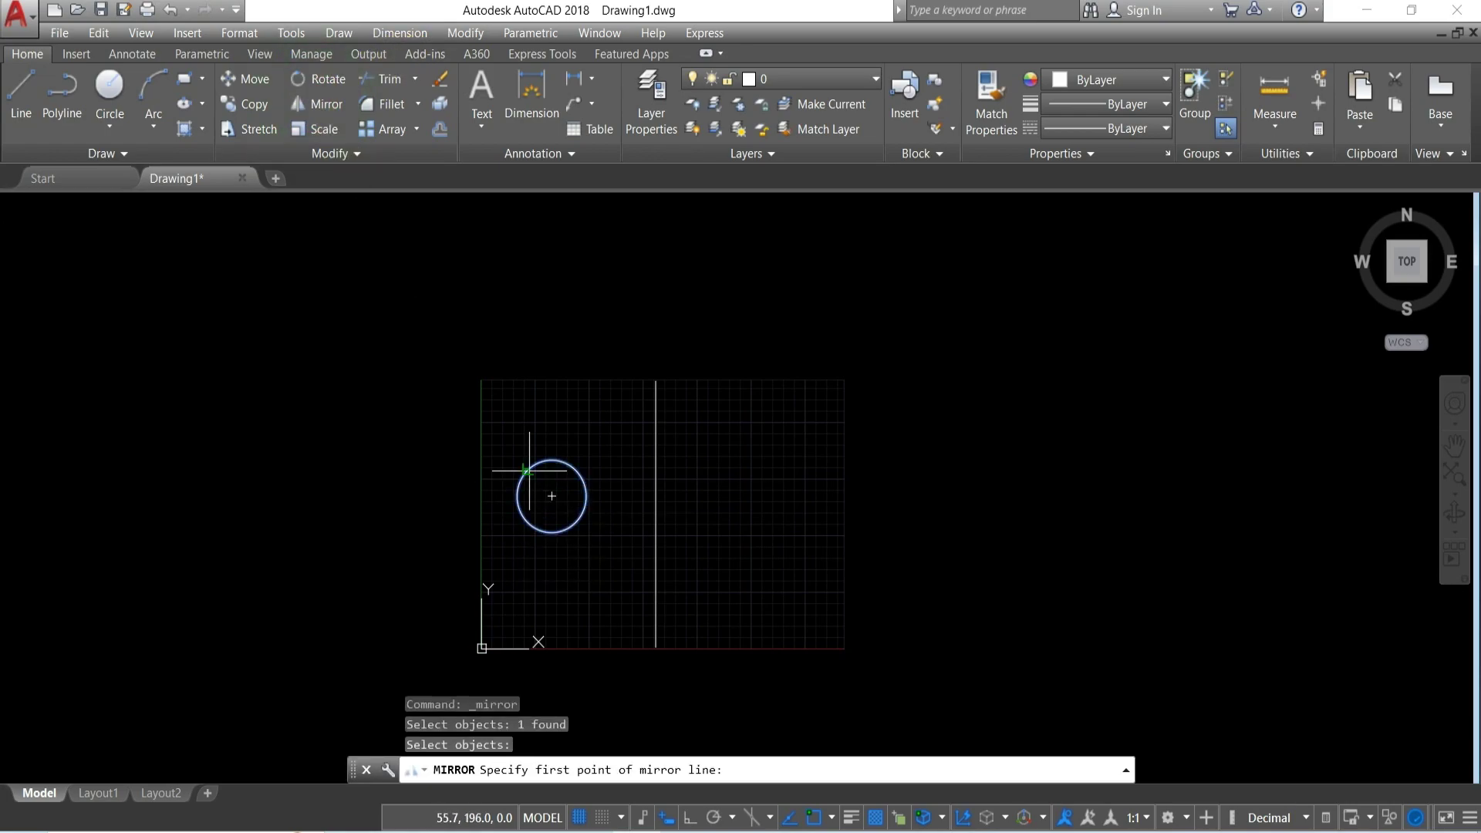
click(656, 380)
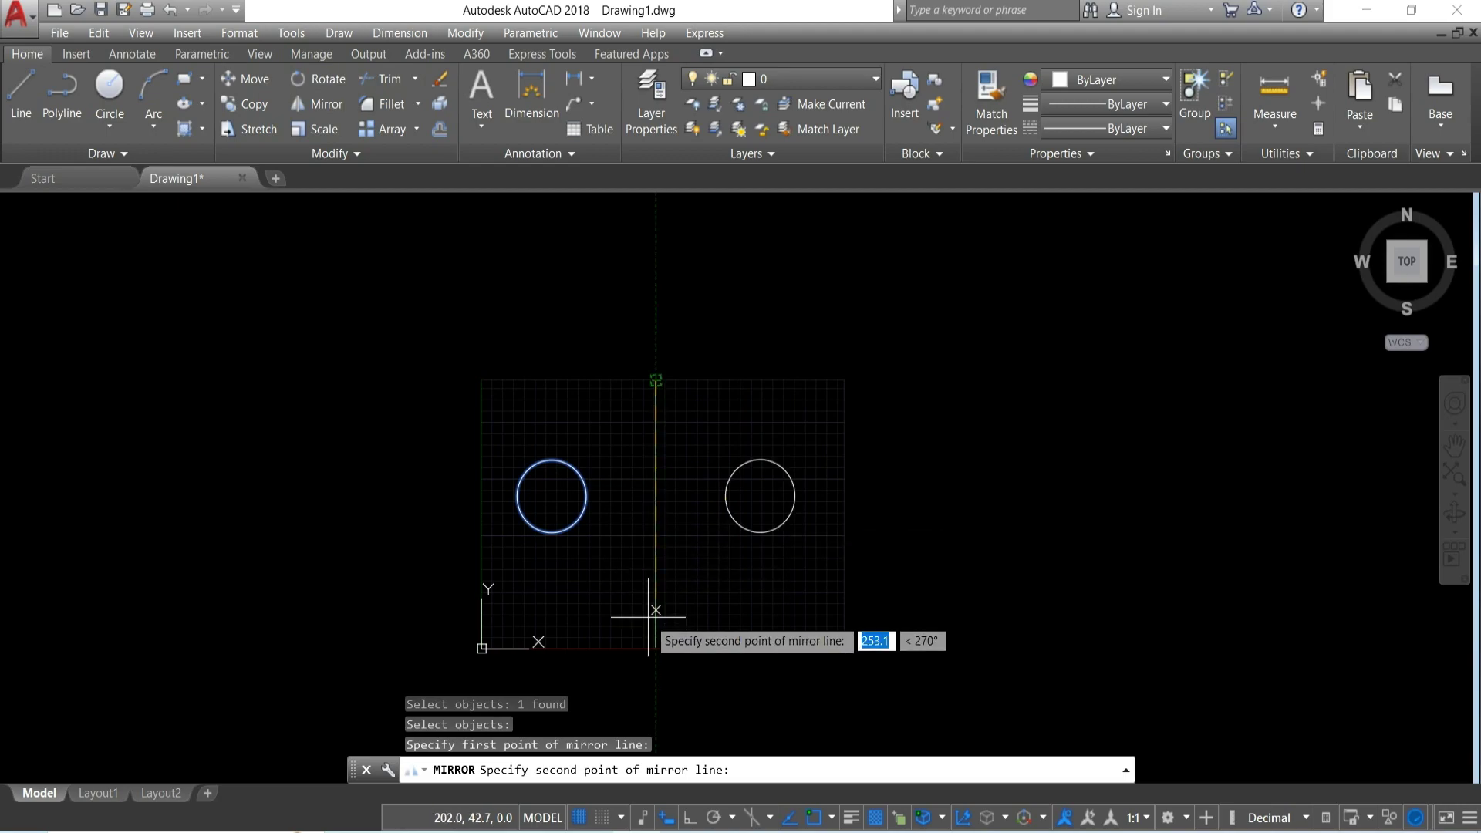
click(656, 648)
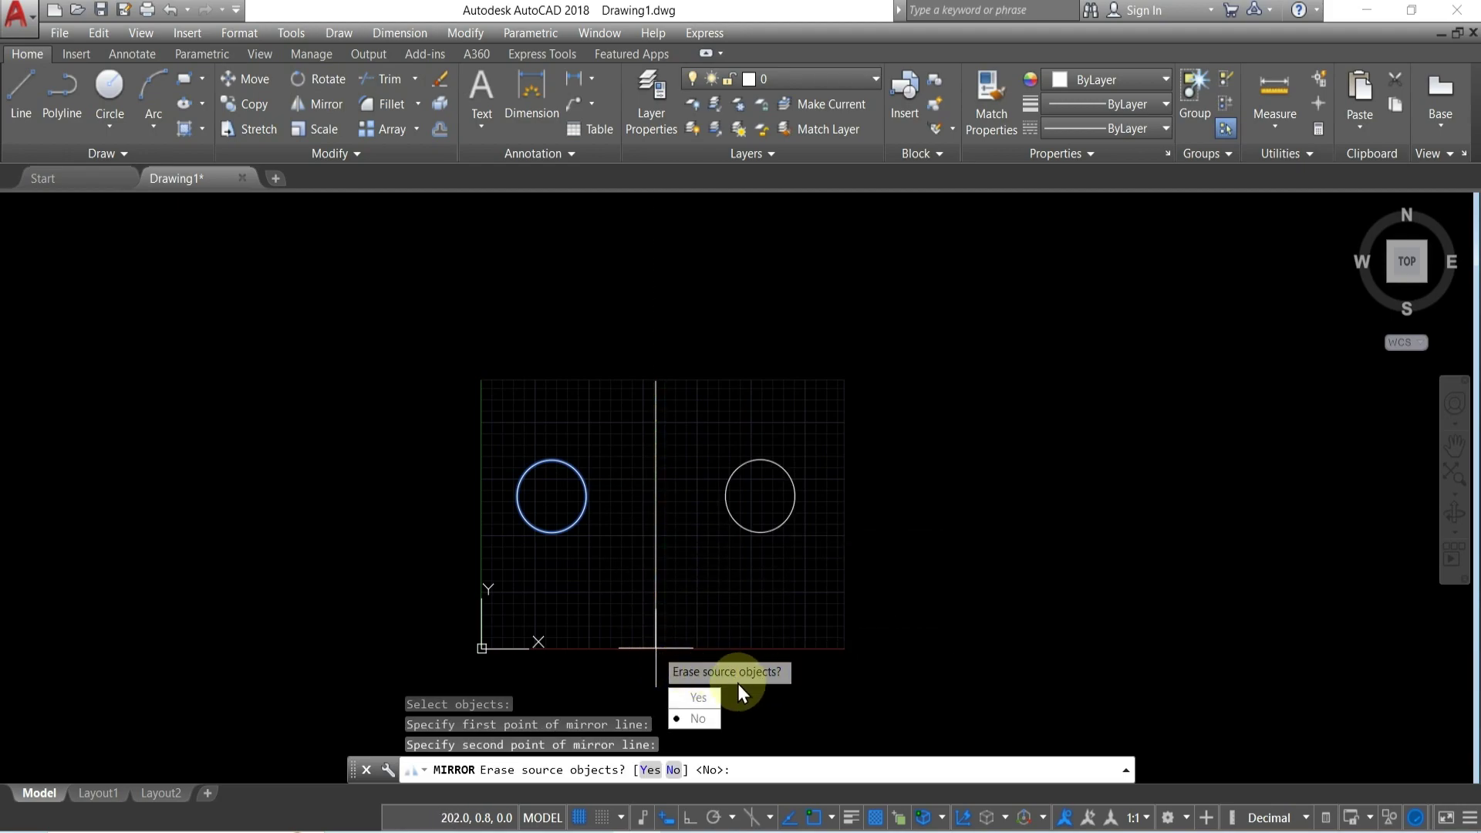
click(698, 697)
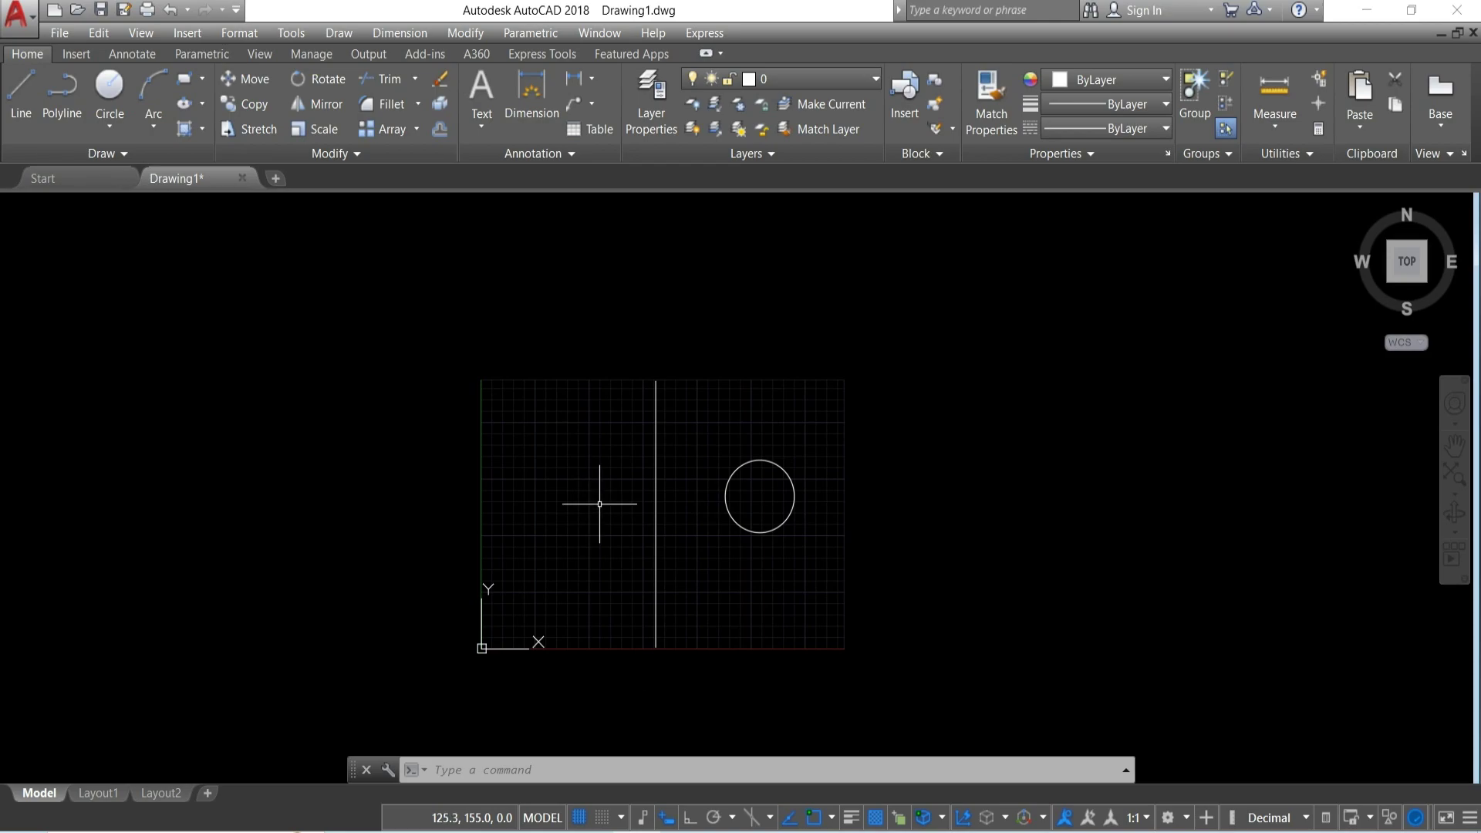
click(933, 326)
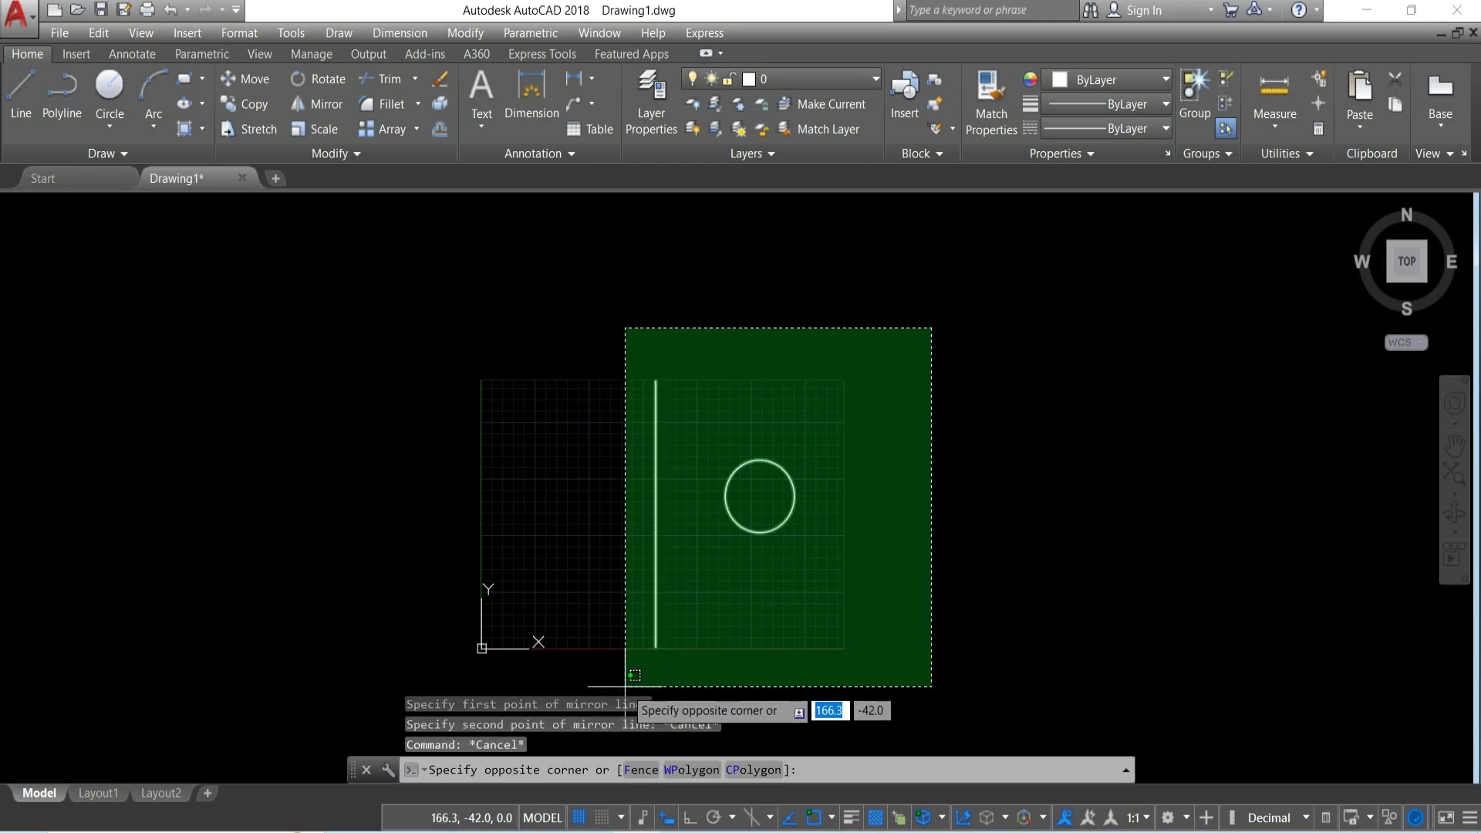
Erase the line and circle, then draw a 50 by 50 square with the Dimensions option
click(625, 687)
key(Delete)
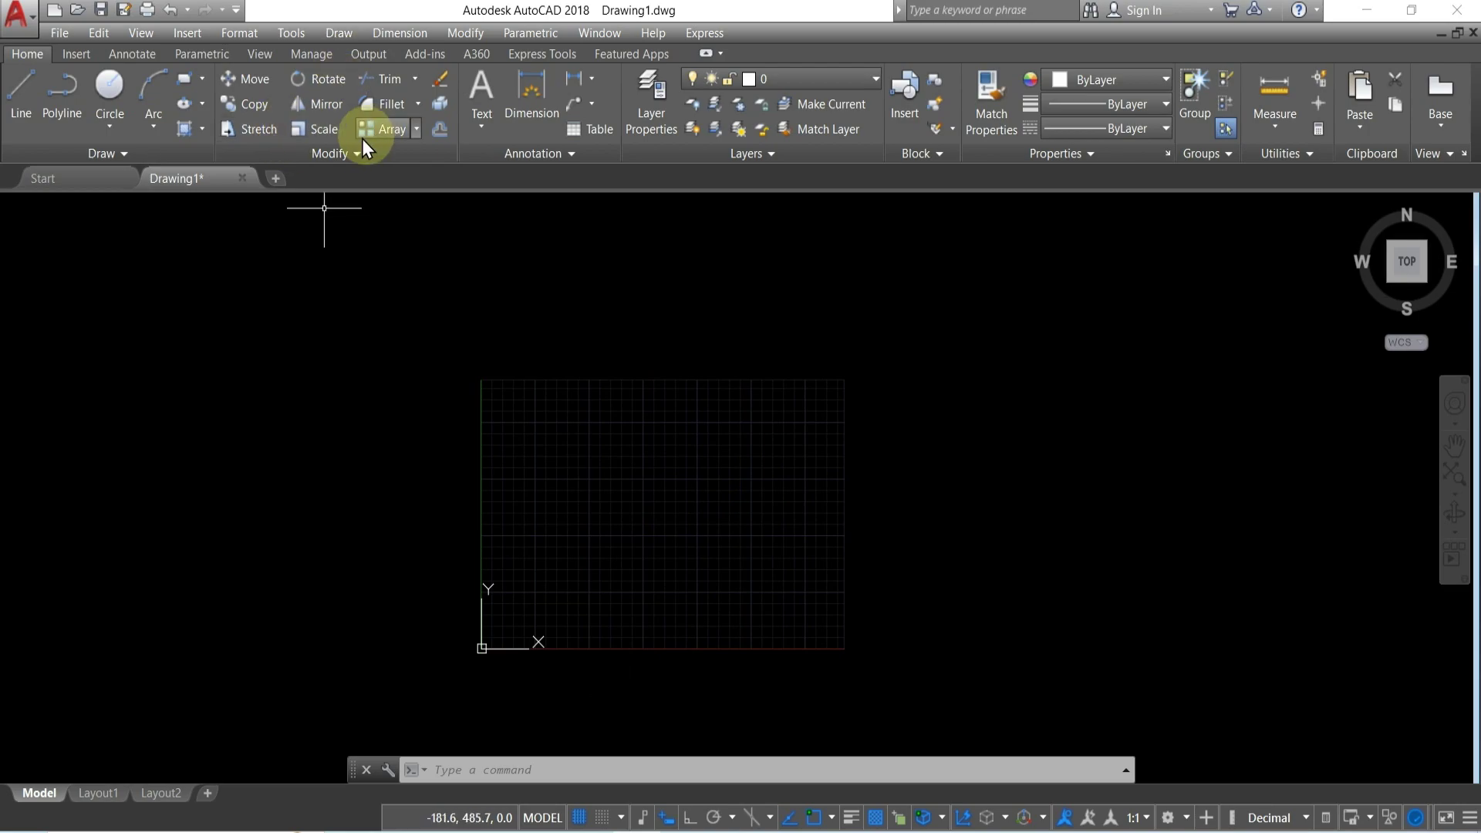
click(202, 77)
click(205, 103)
scroll(641, 544, up, 2)
click(570, 540)
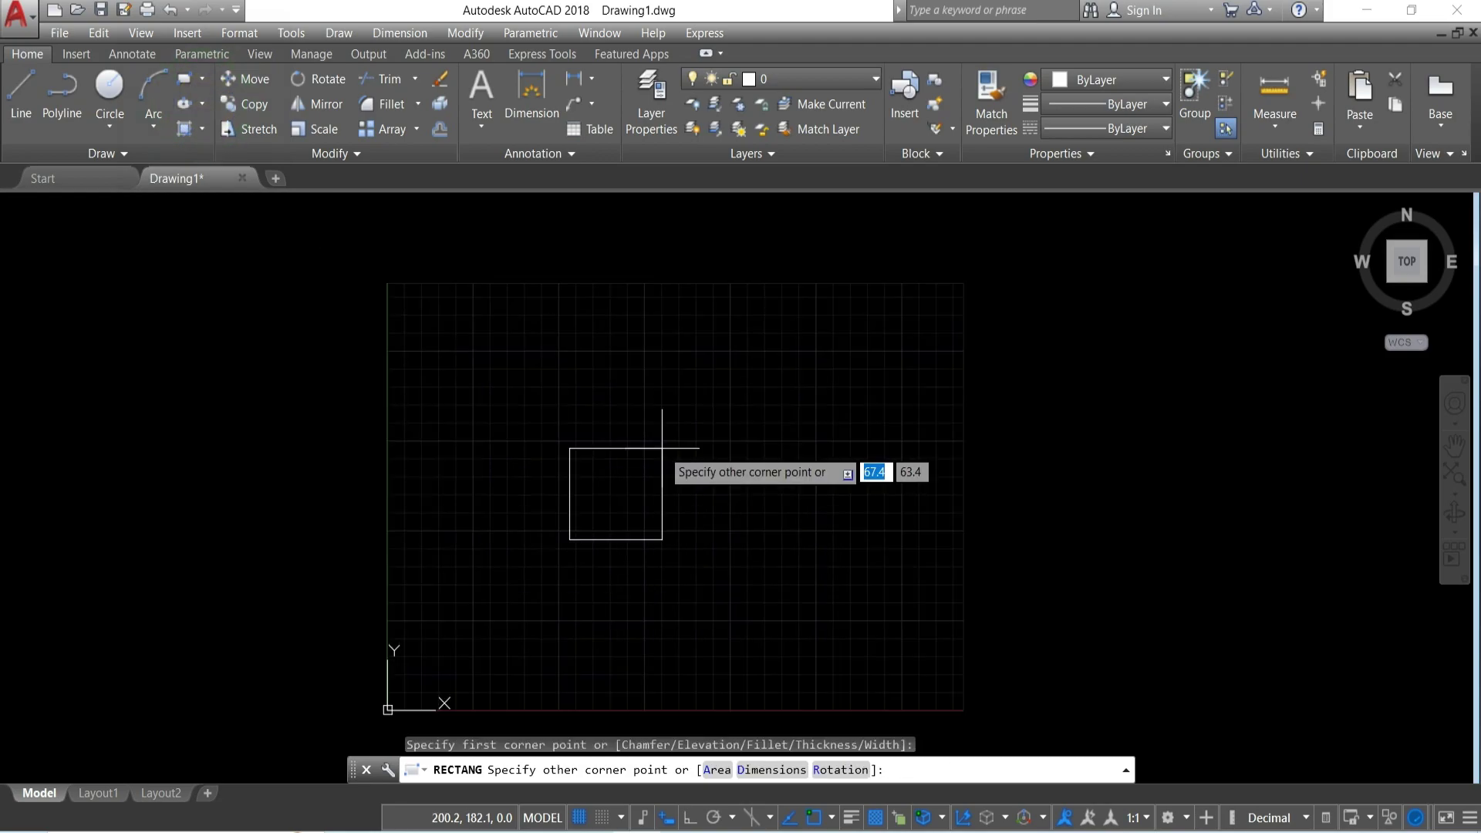
click(771, 770)
text(50)
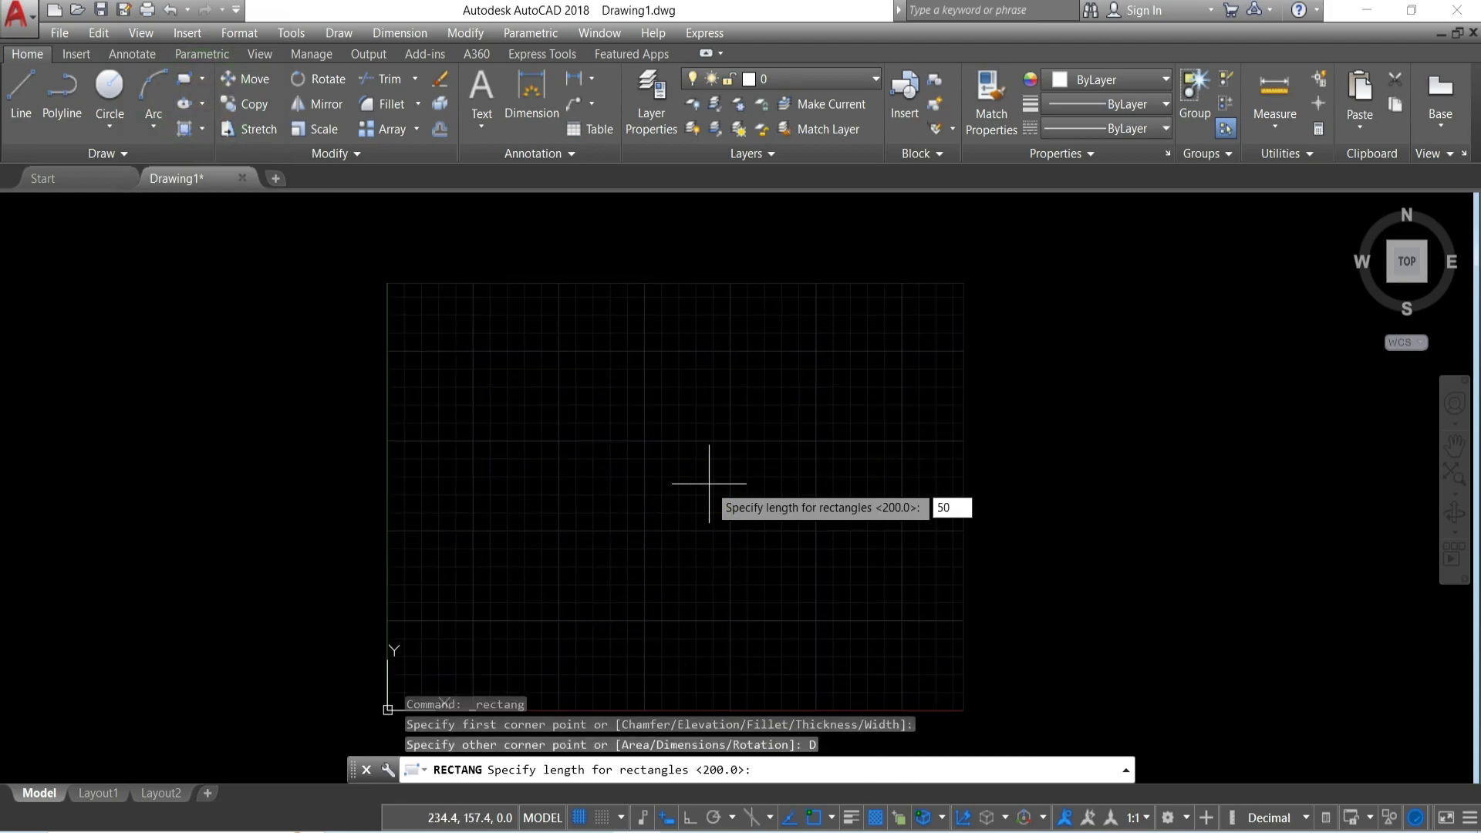
key(Return)
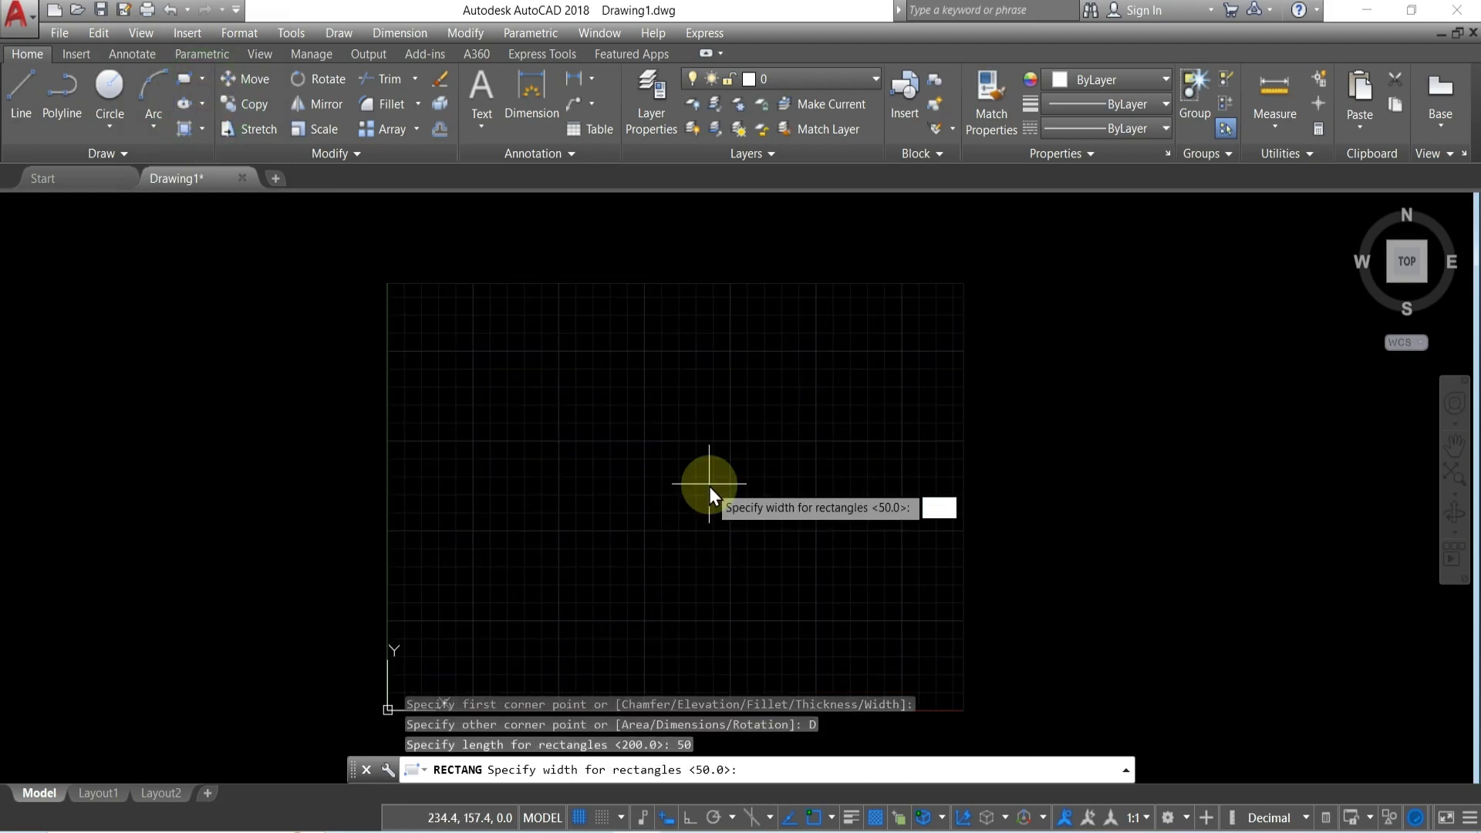
text(50)
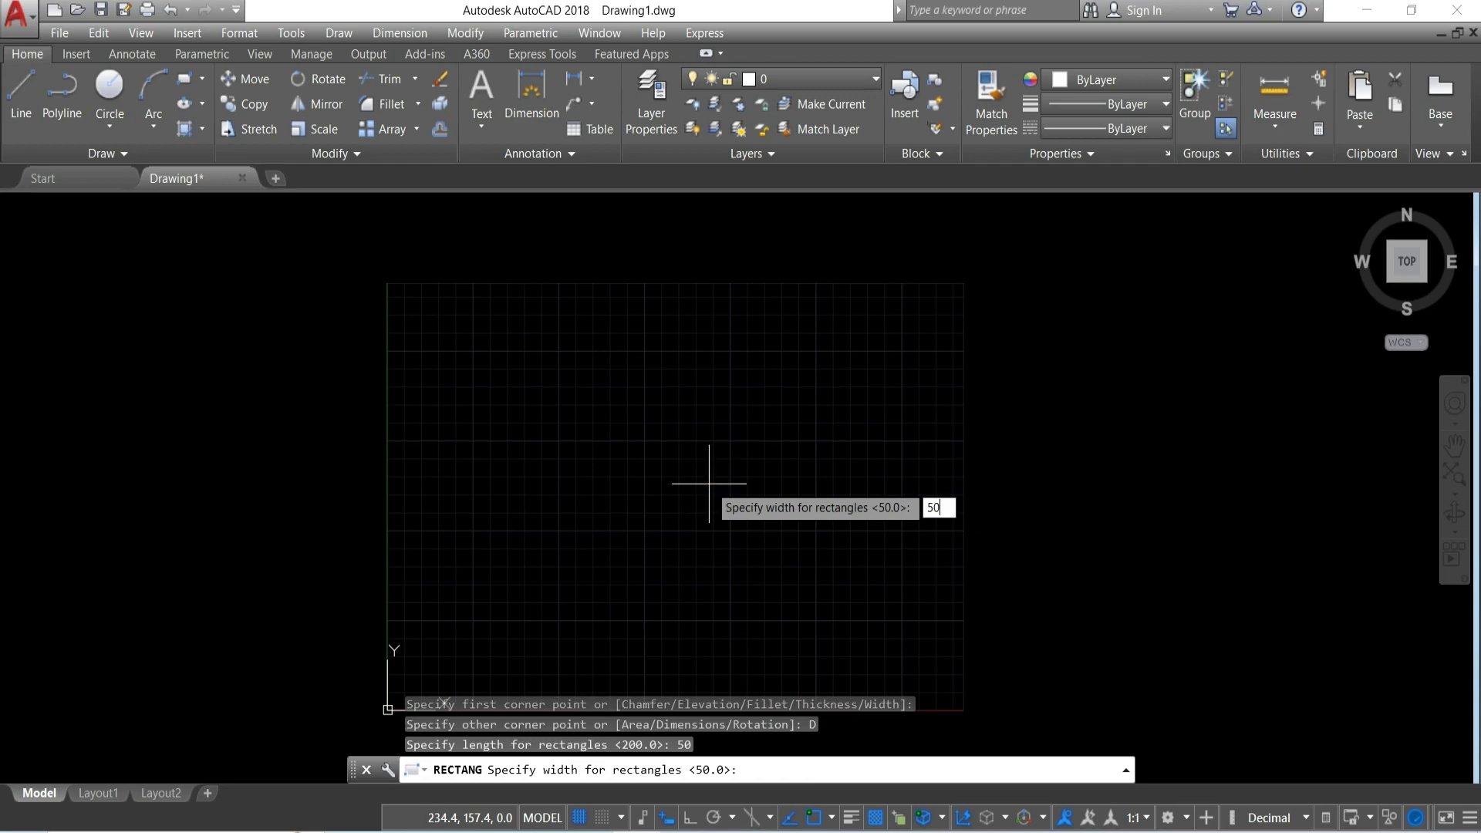
key(Return)
click(707, 486)
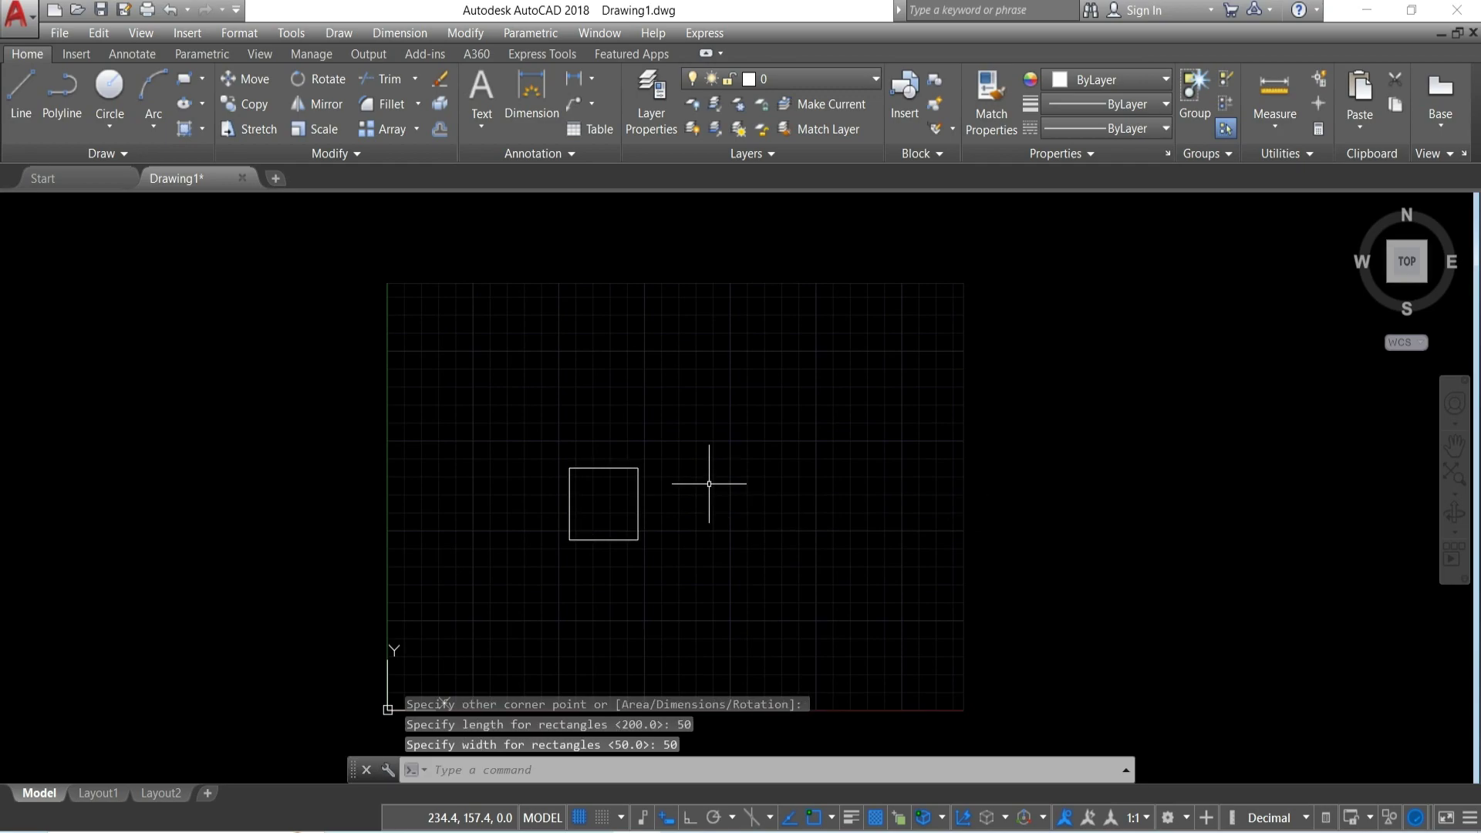
scroll(599, 402, up, 2)
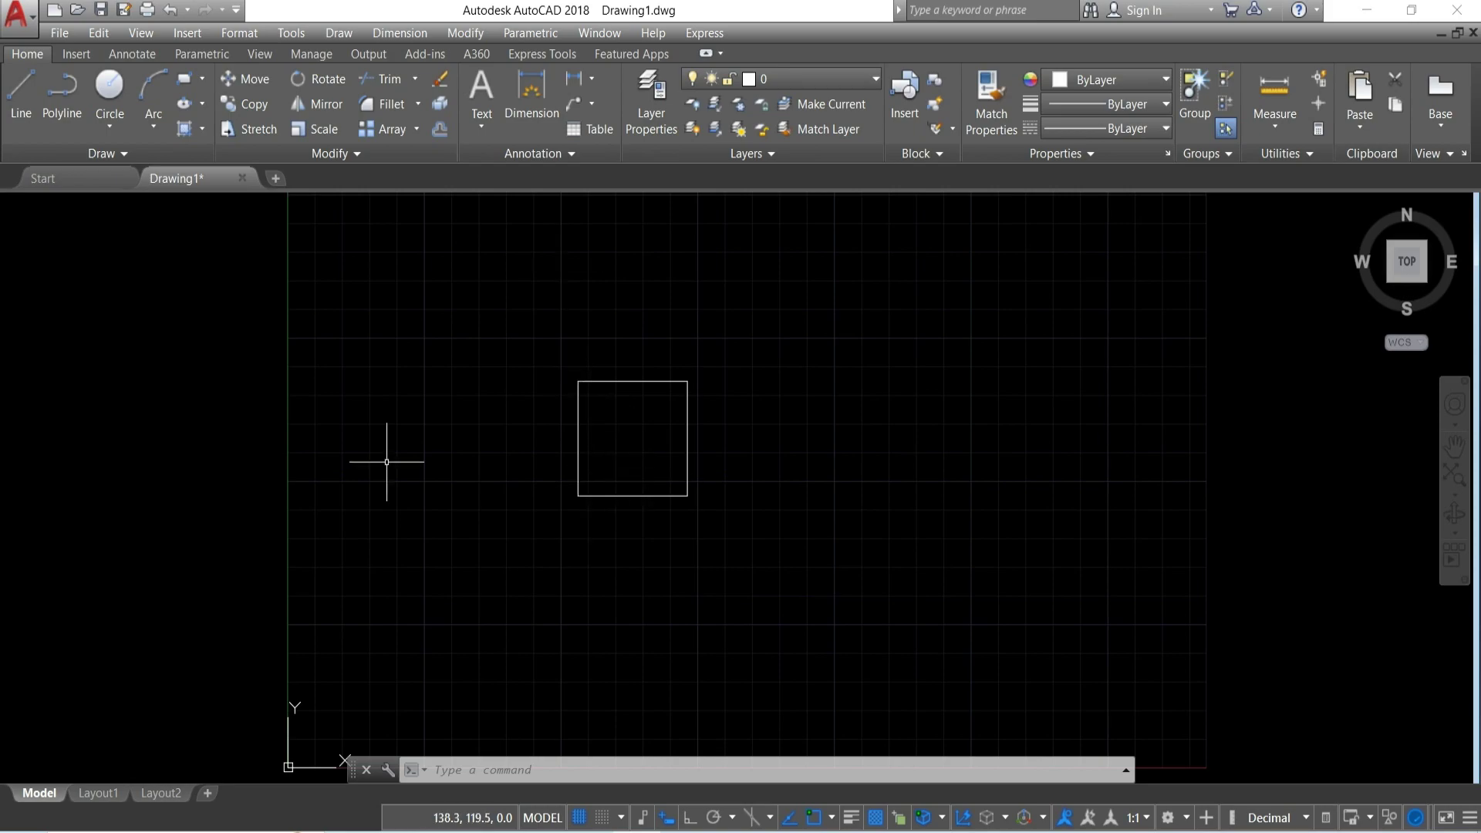
Scale the 50 by 50 square by a factor of 2 from its bottom-left corner
click(294, 124)
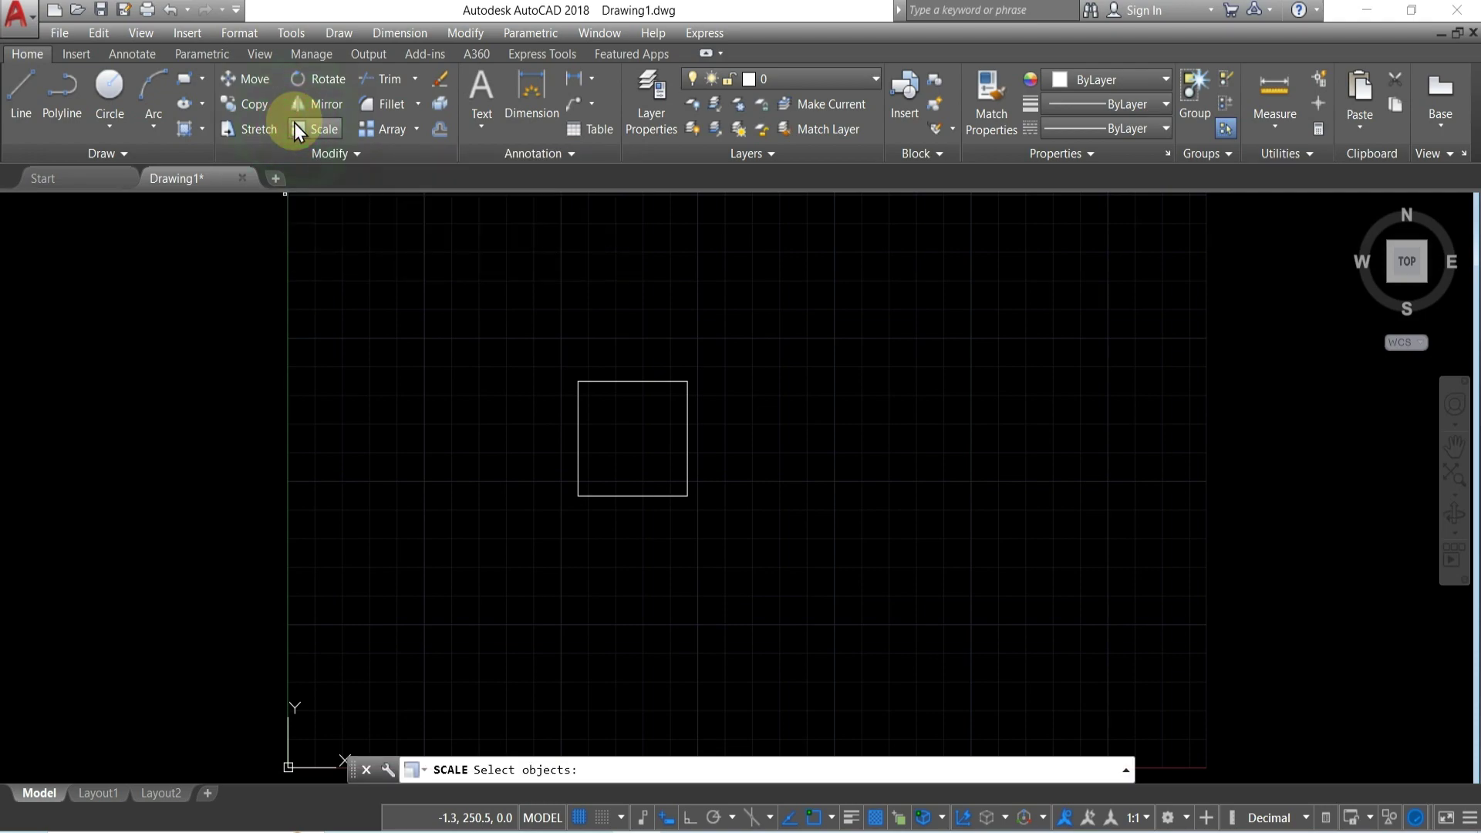
click(558, 345)
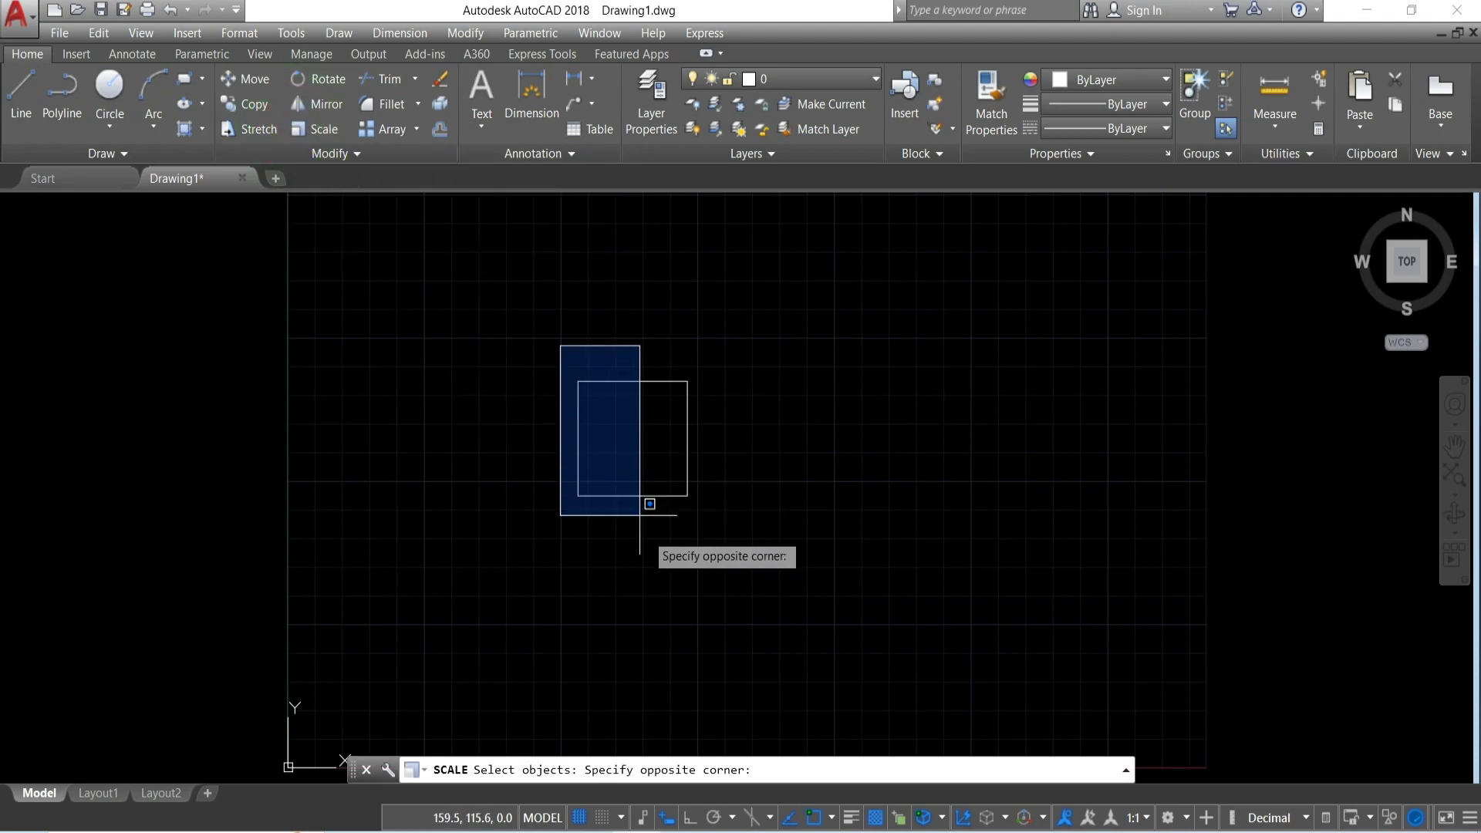
click(749, 566)
key(Return)
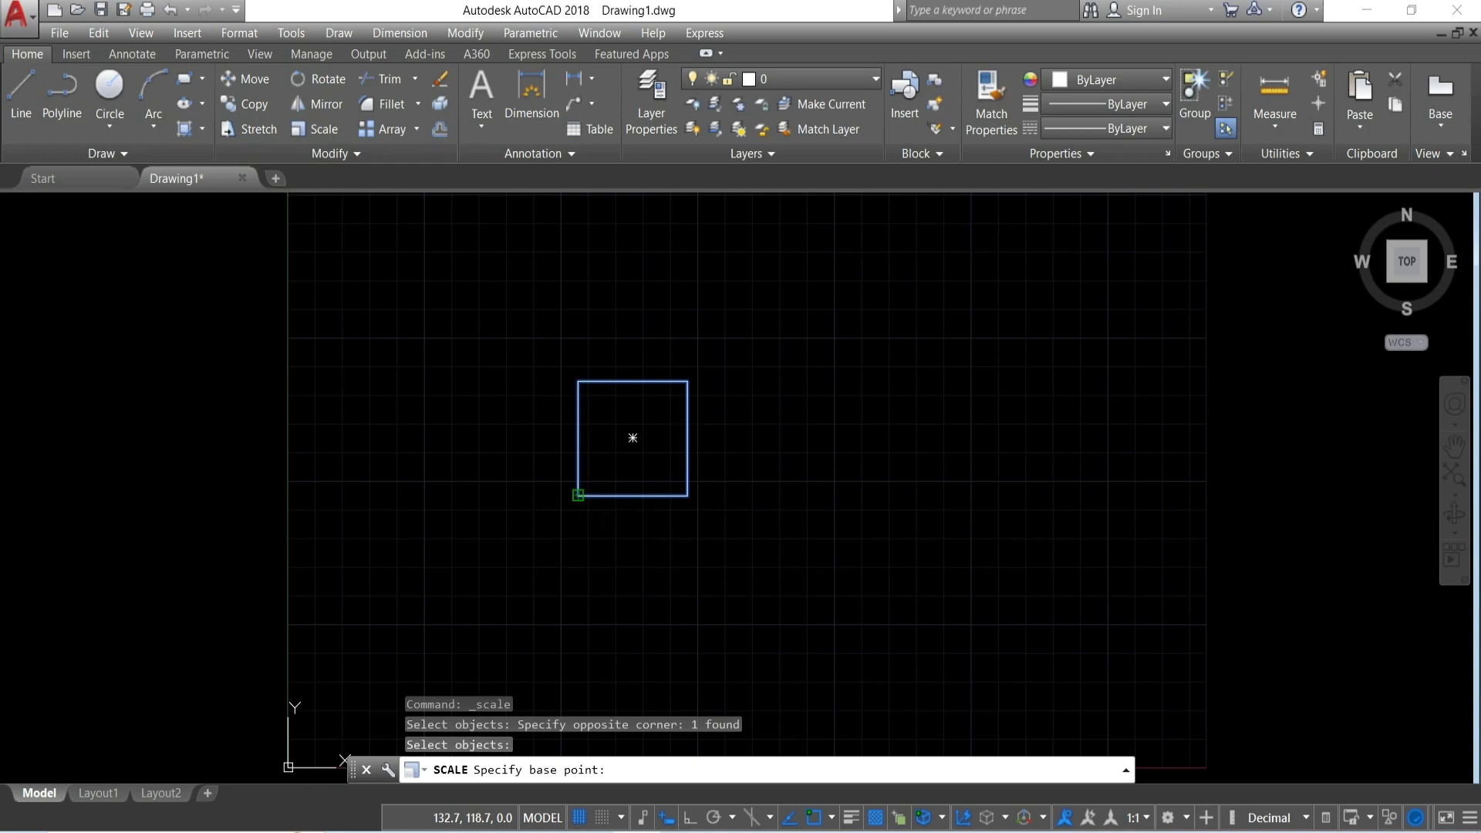
click(578, 495)
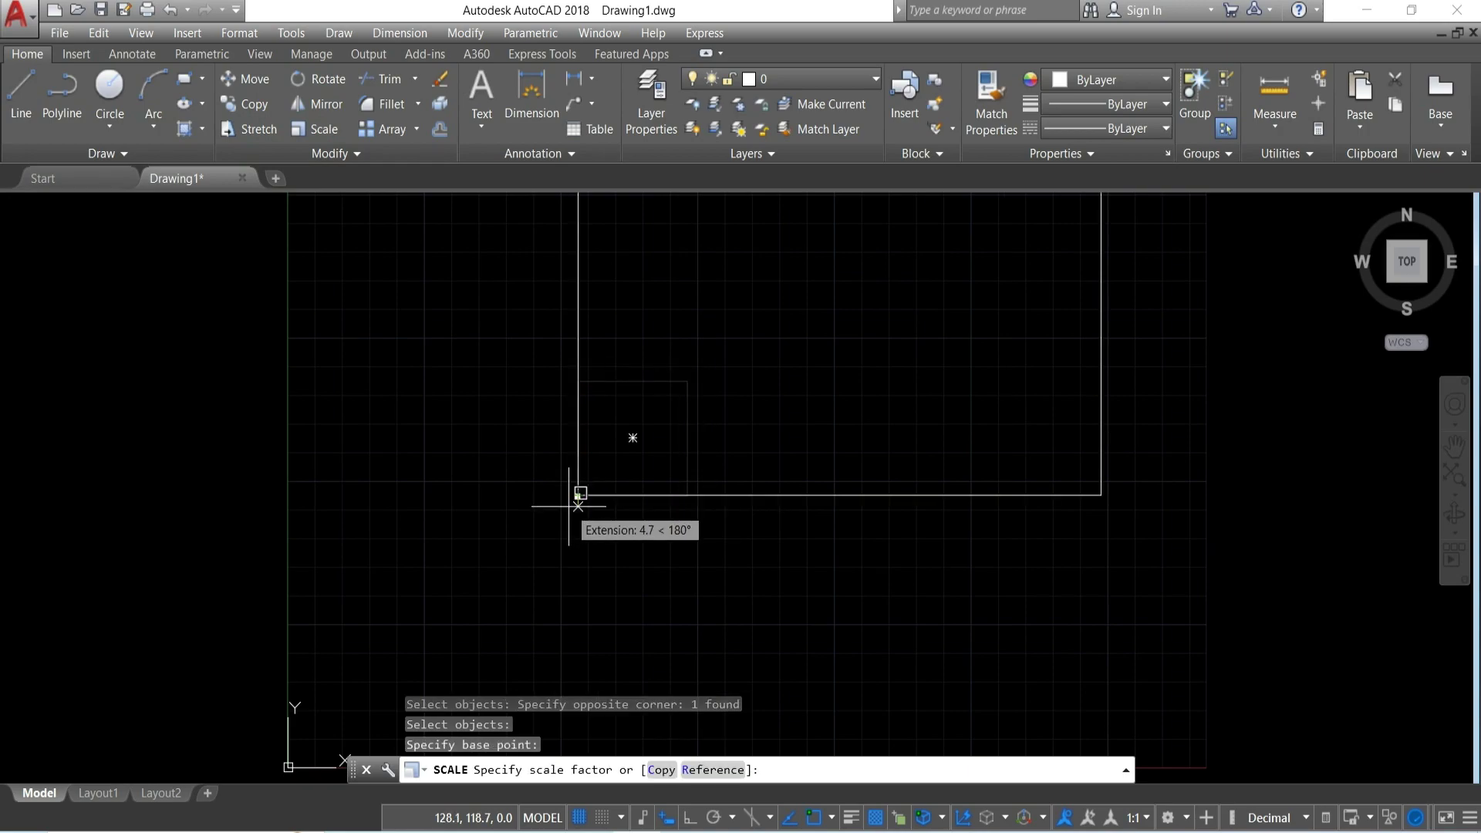
scroll(617, 583, down, 4)
scroll(617, 583, down, 2)
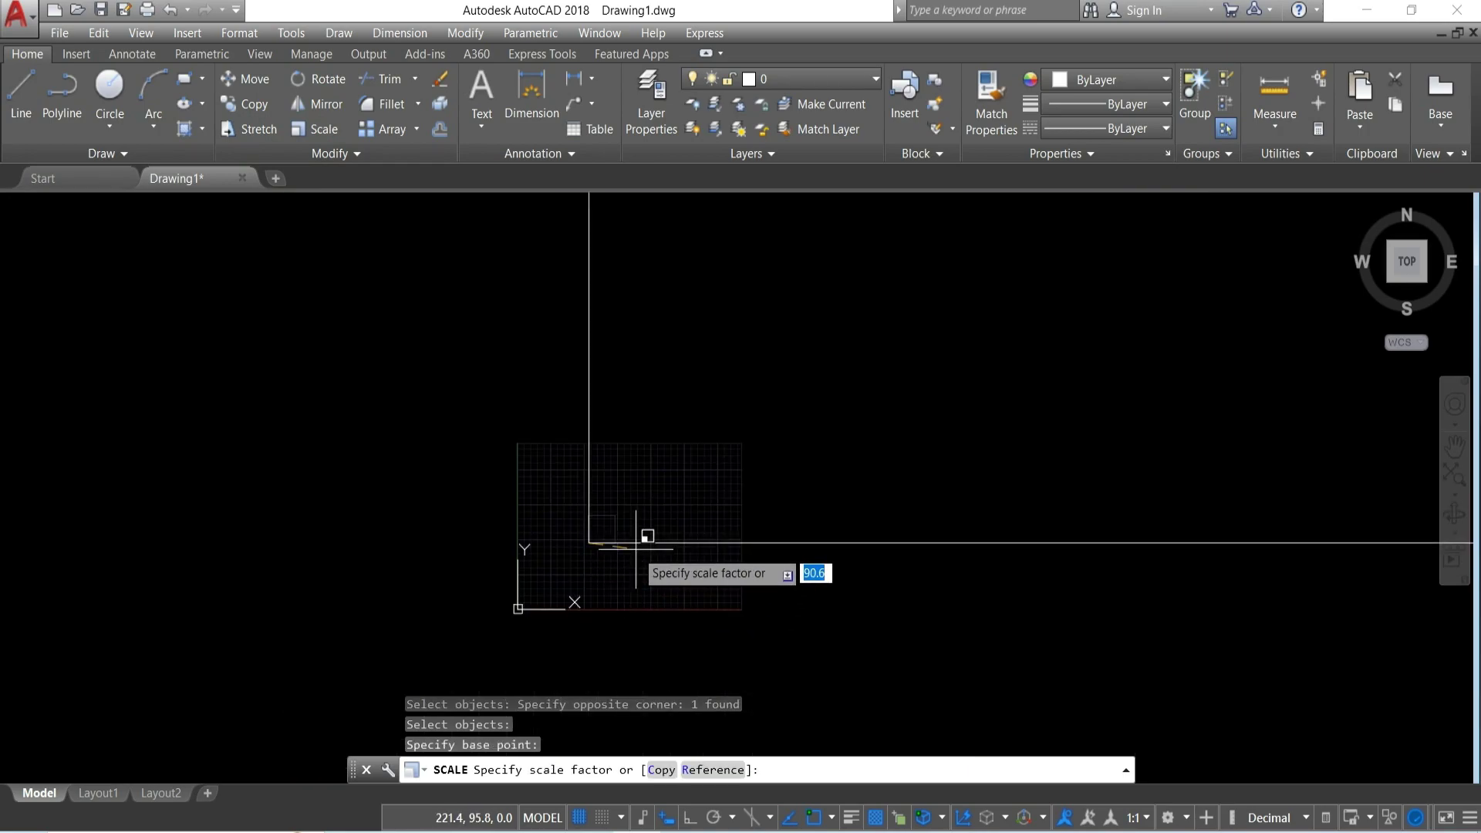
scroll(598, 526, up, 3)
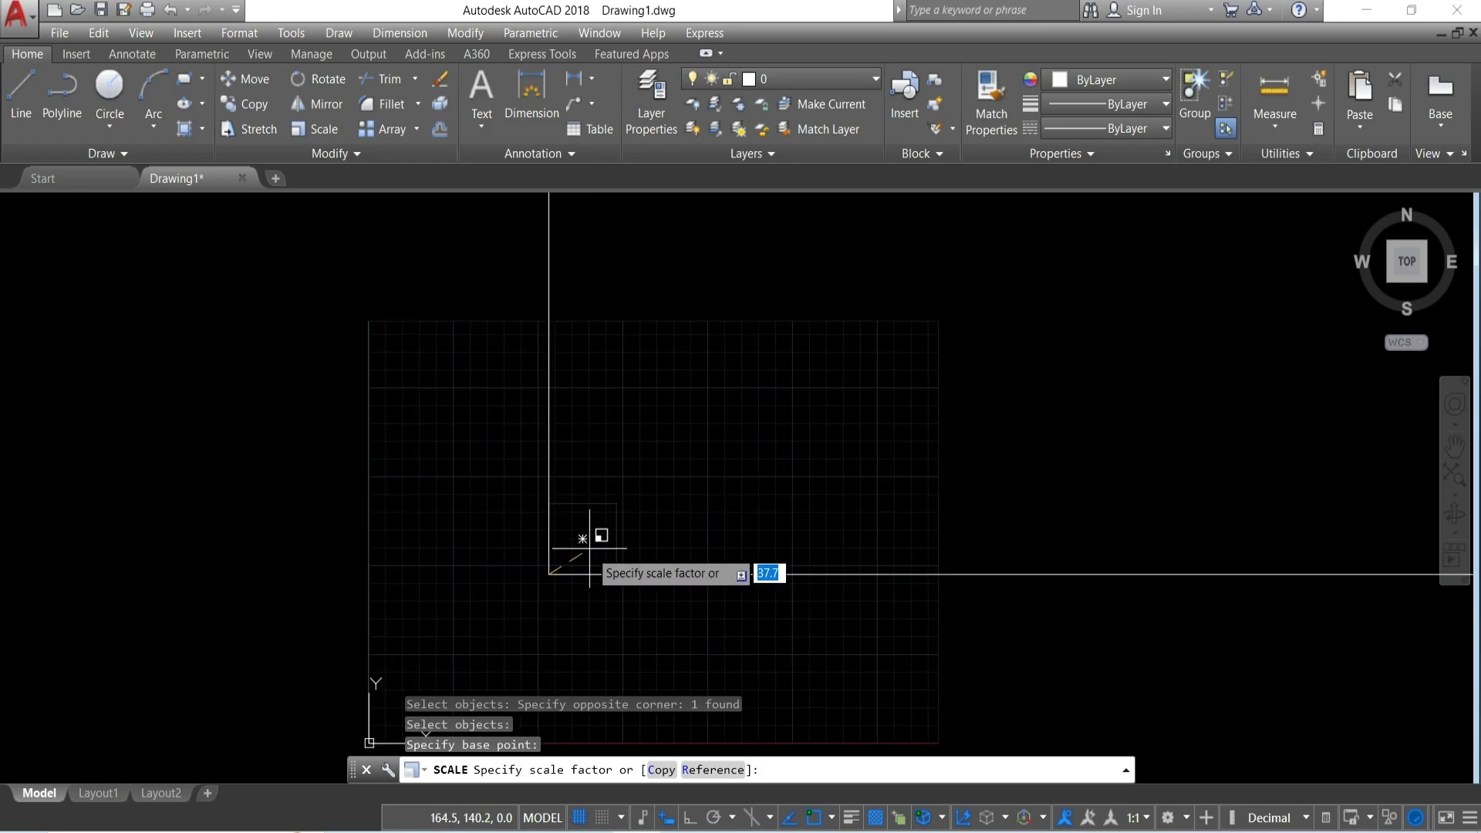
scroll(571, 555, up, 3)
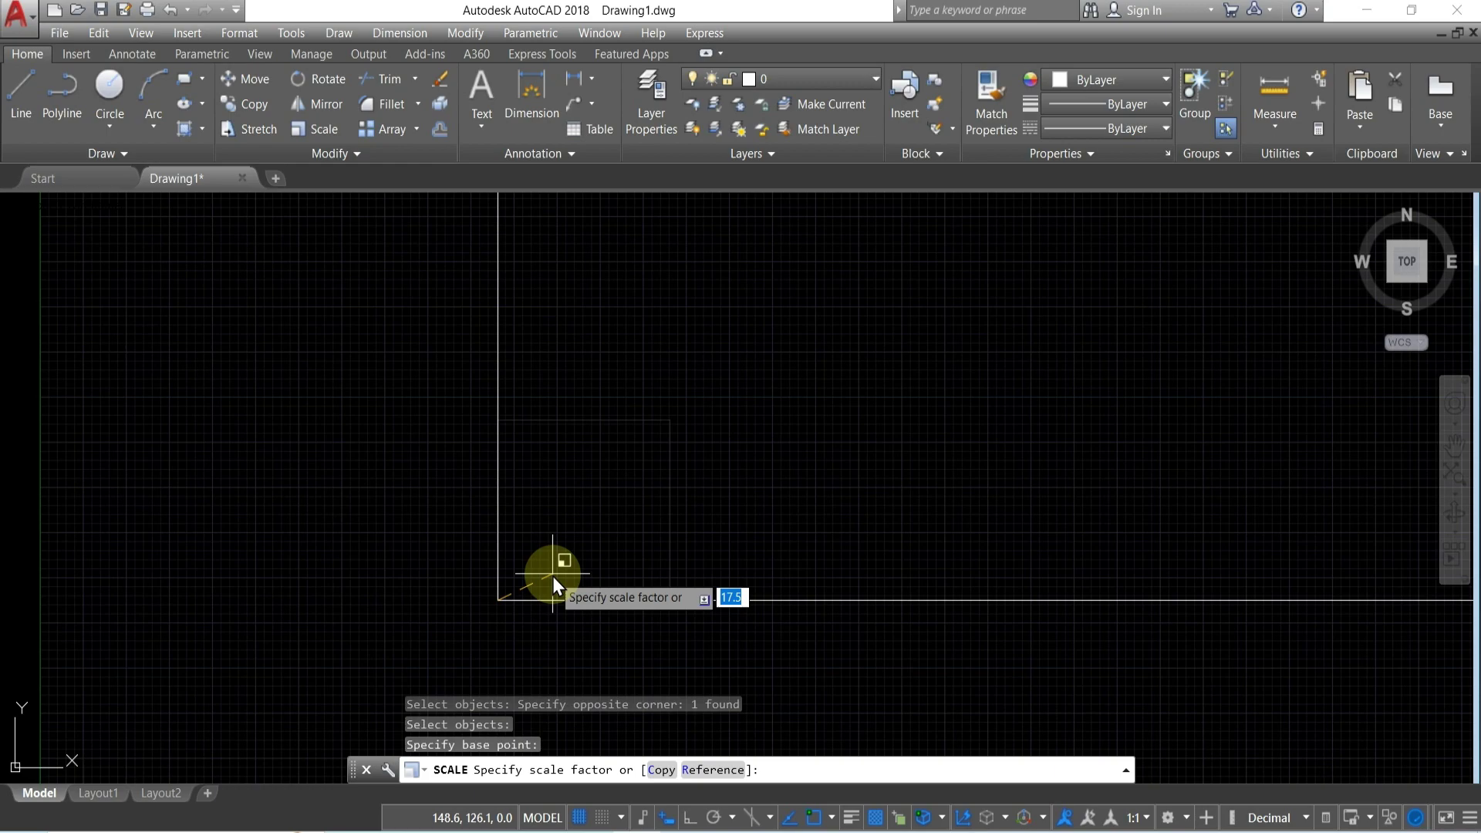
text(2)
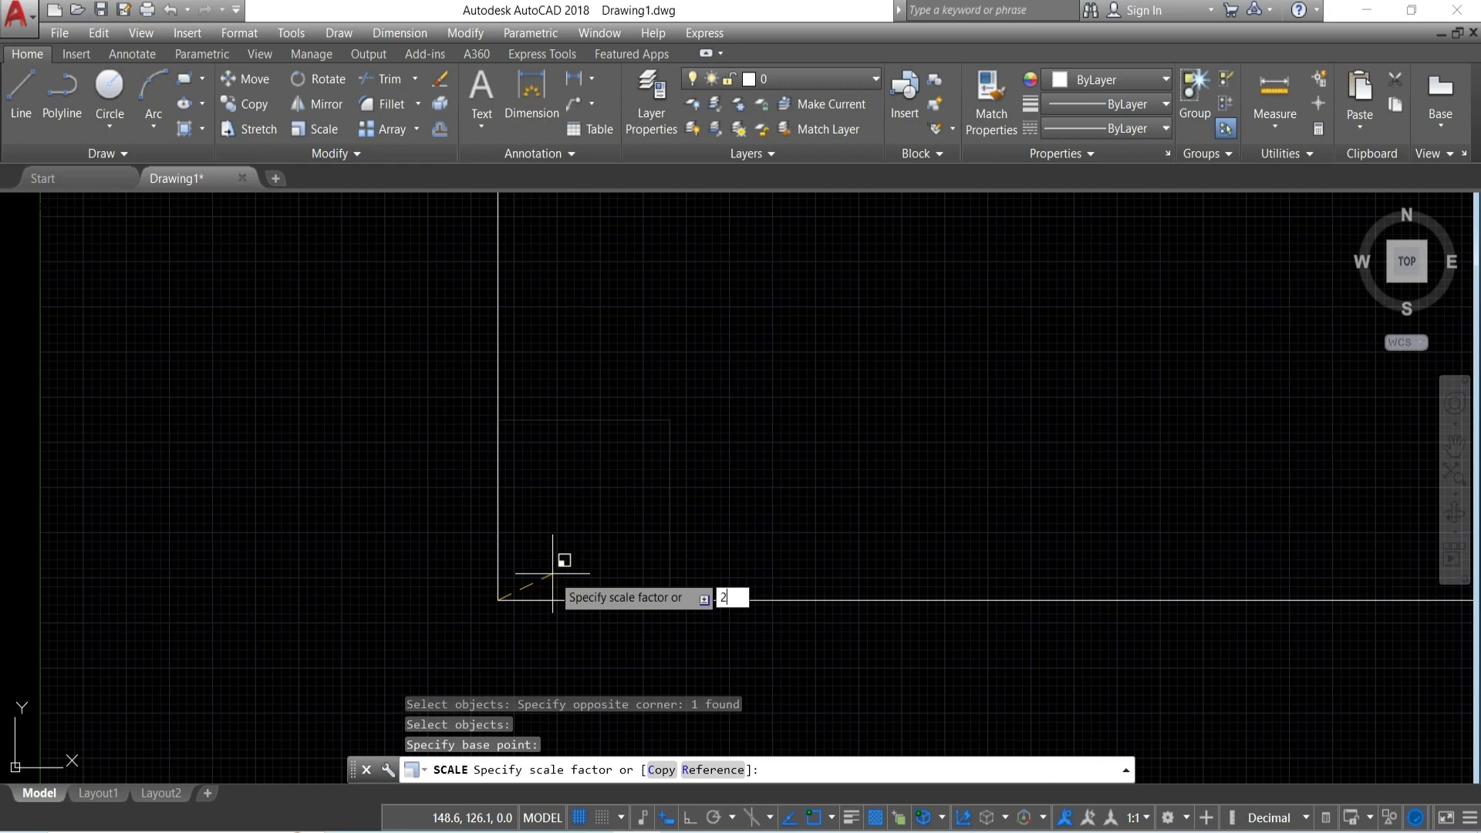
key(Return)
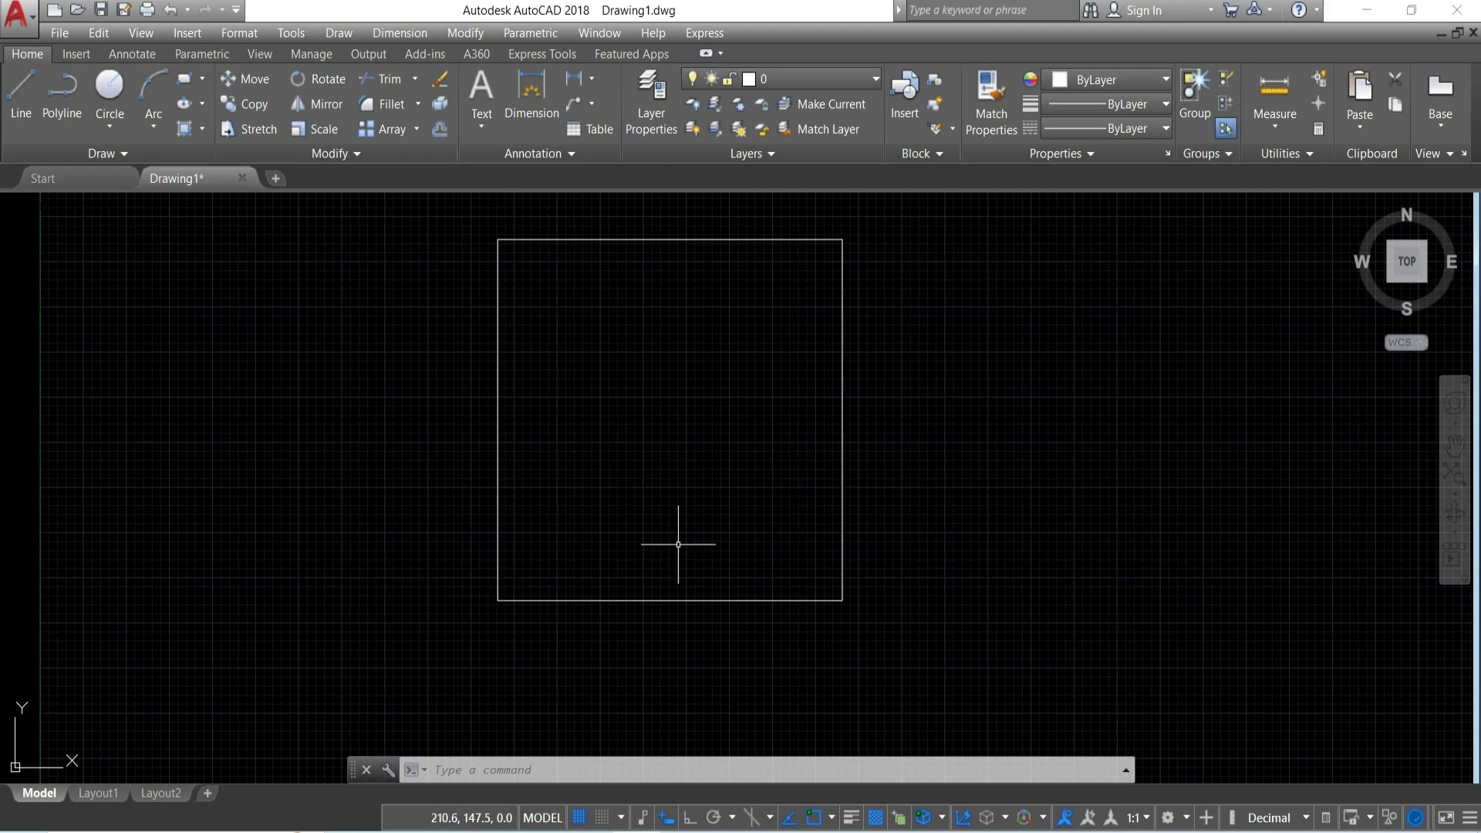
Add 100.0000 linear dimensions below the square's bottom edge and right of its right edge
click(575, 74)
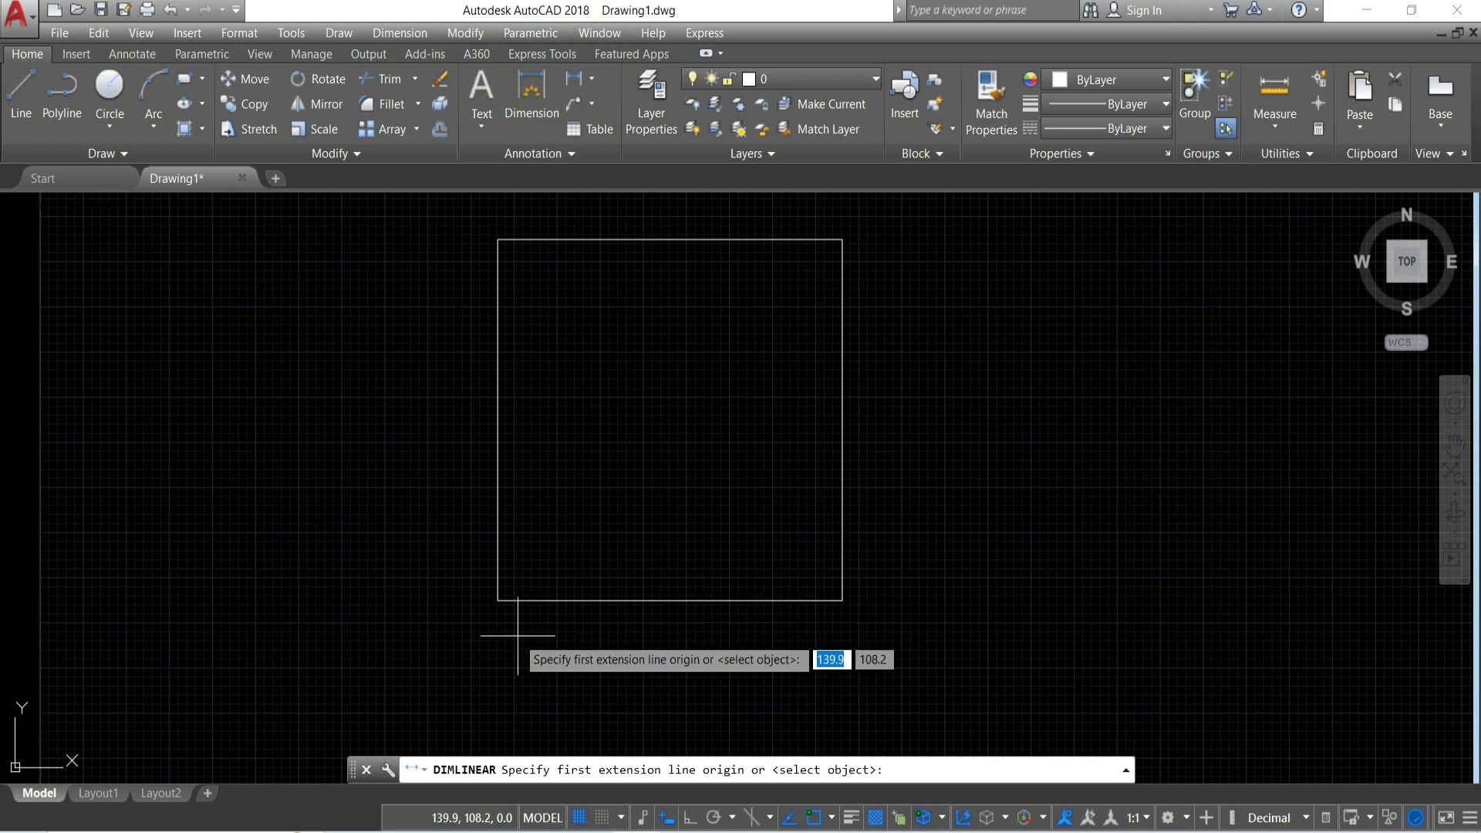
click(498, 600)
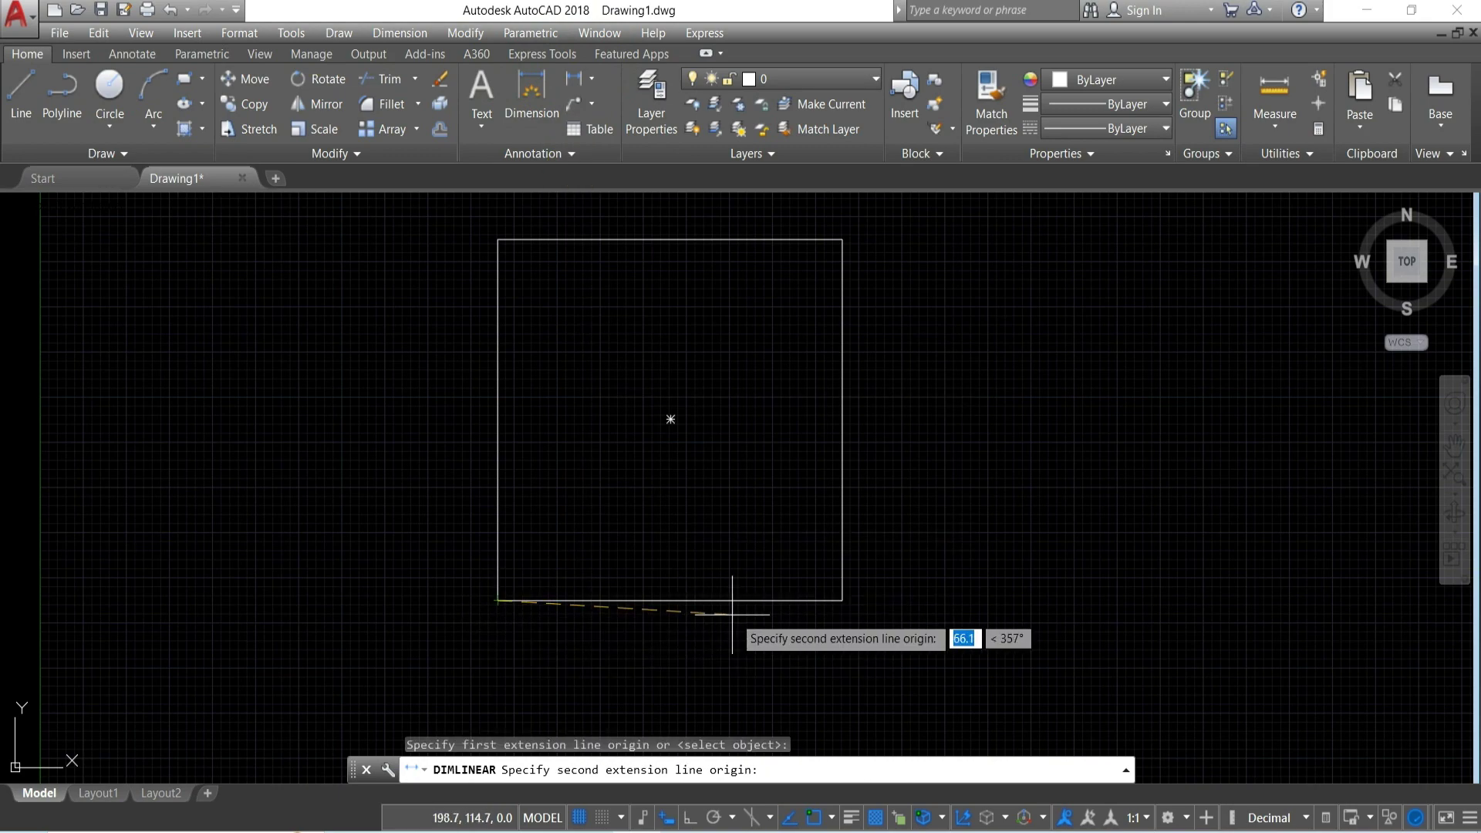
click(840, 600)
click(790, 669)
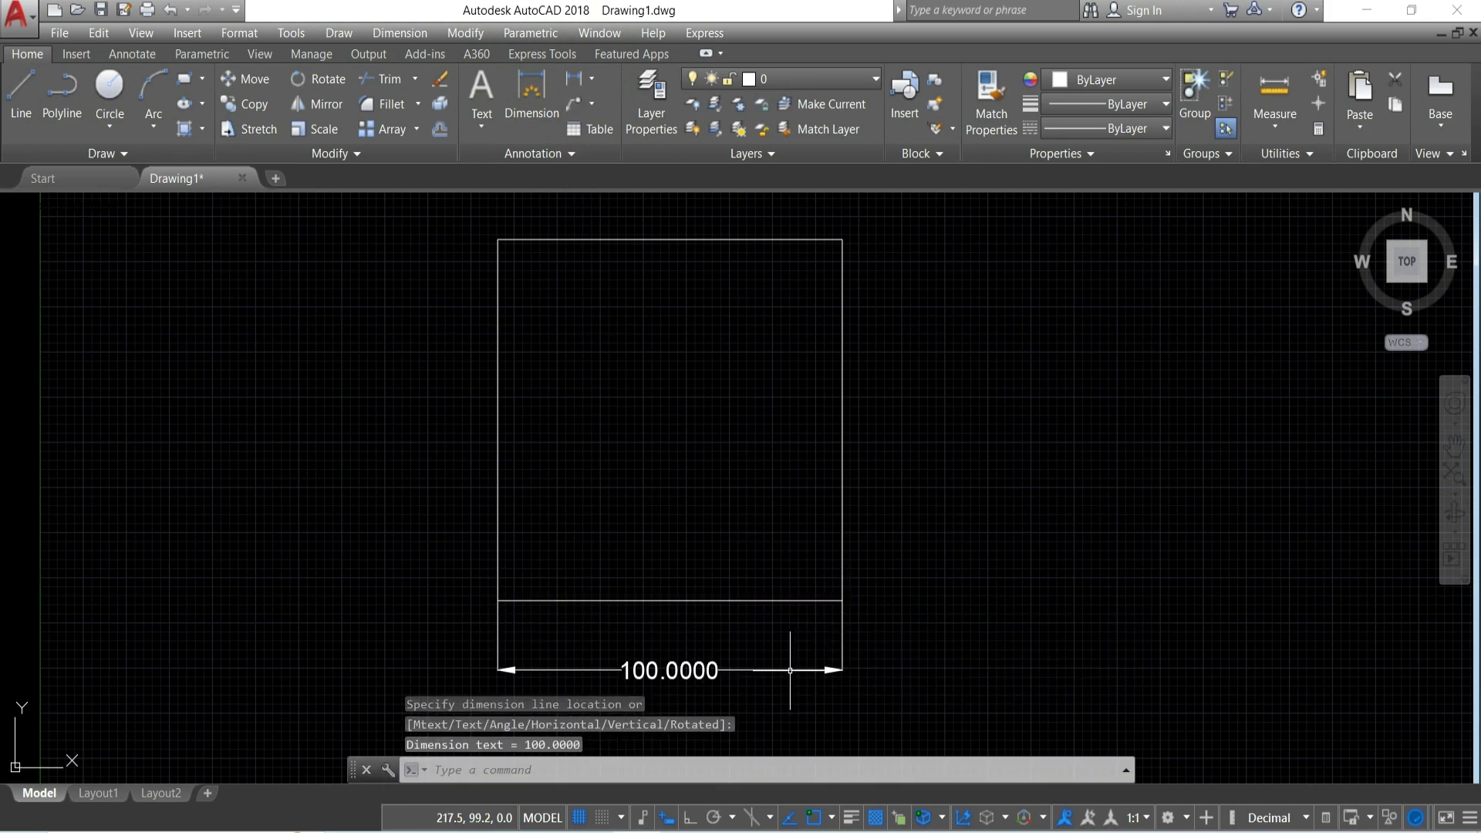
click(579, 76)
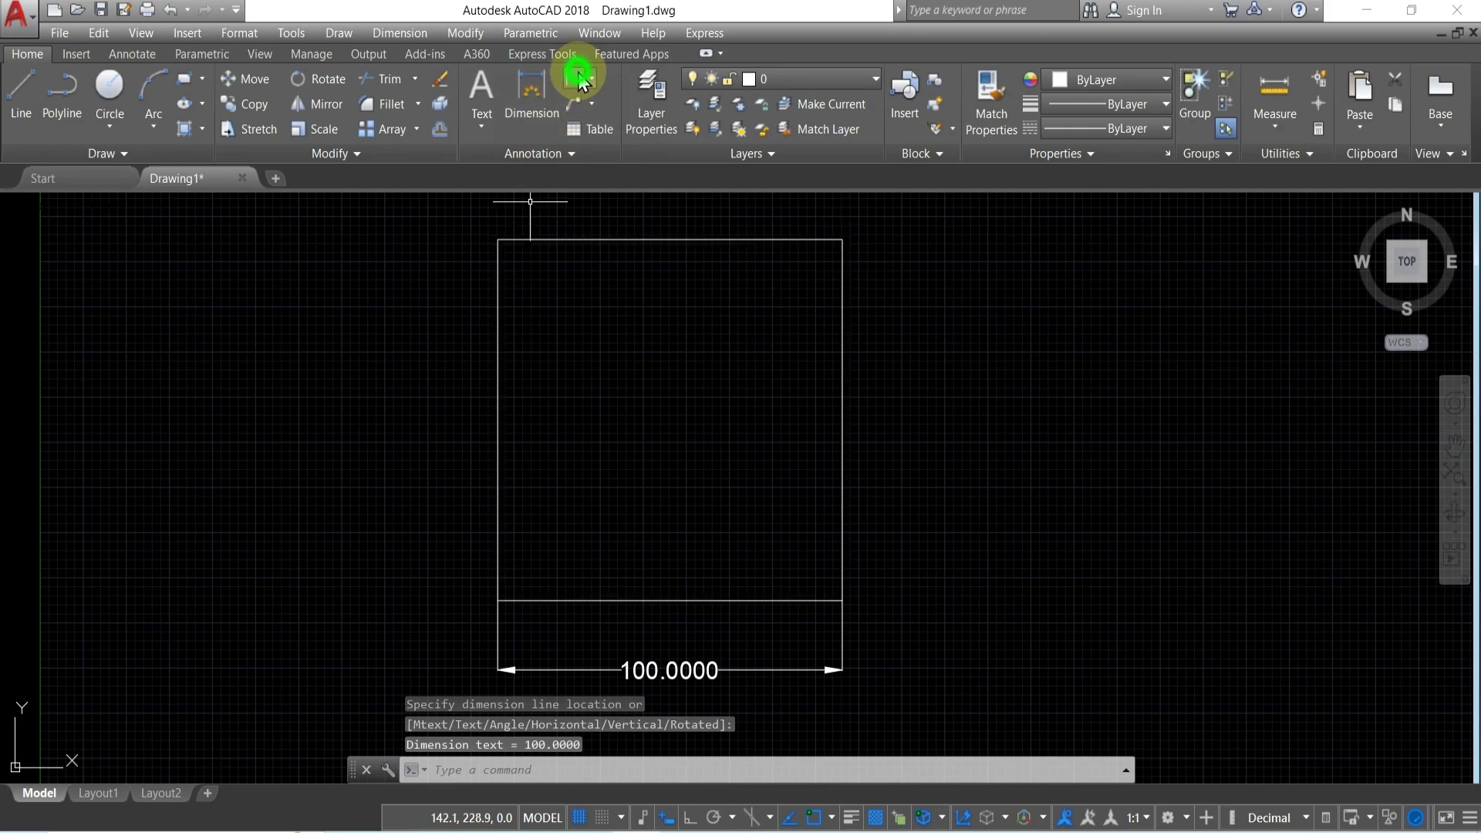
click(842, 240)
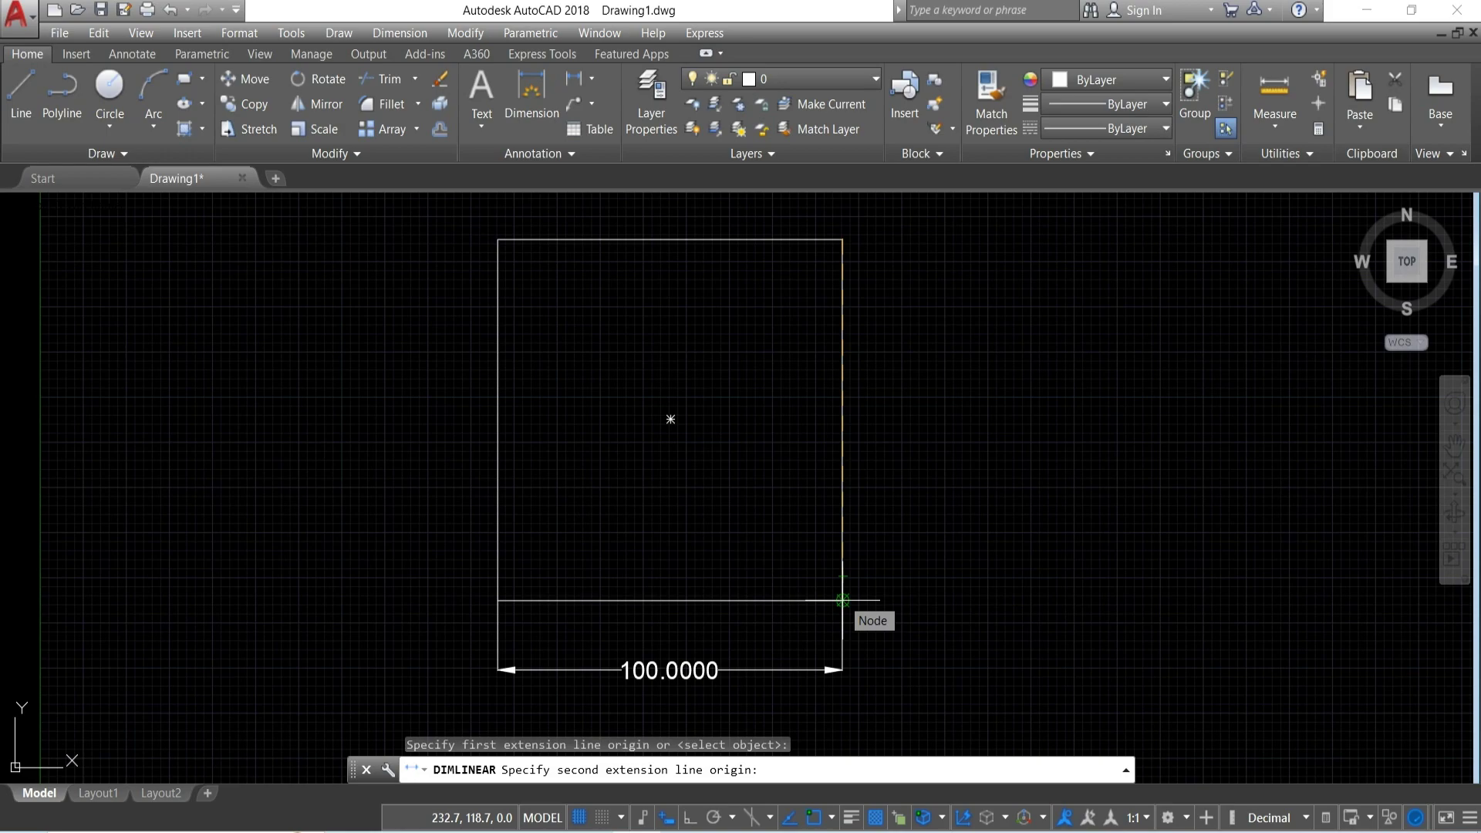
click(842, 600)
click(937, 555)
scroll(690, 532, down, 4)
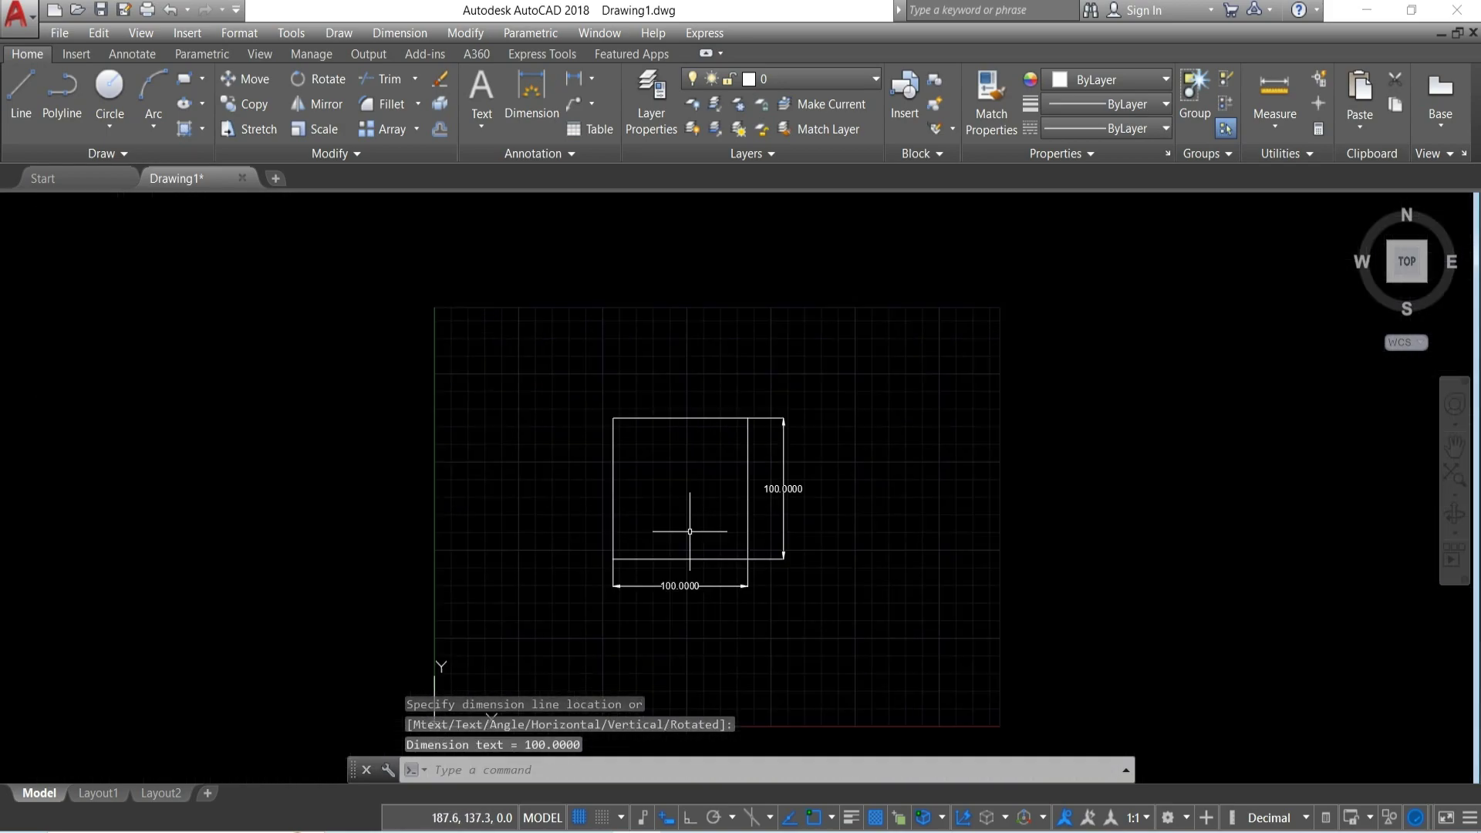
scroll(689, 531, up, 2)
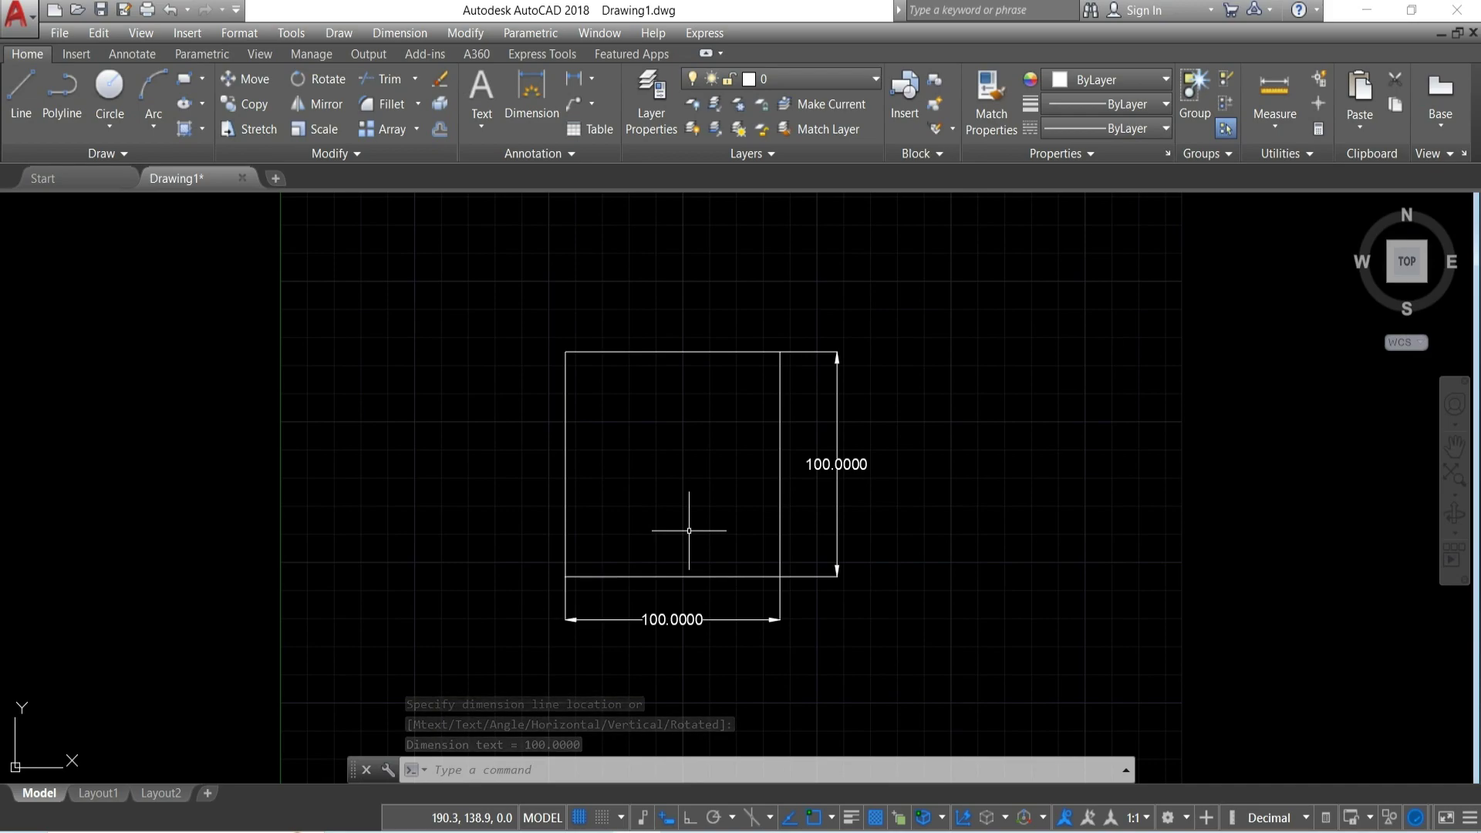
click(443, 289)
click(956, 704)
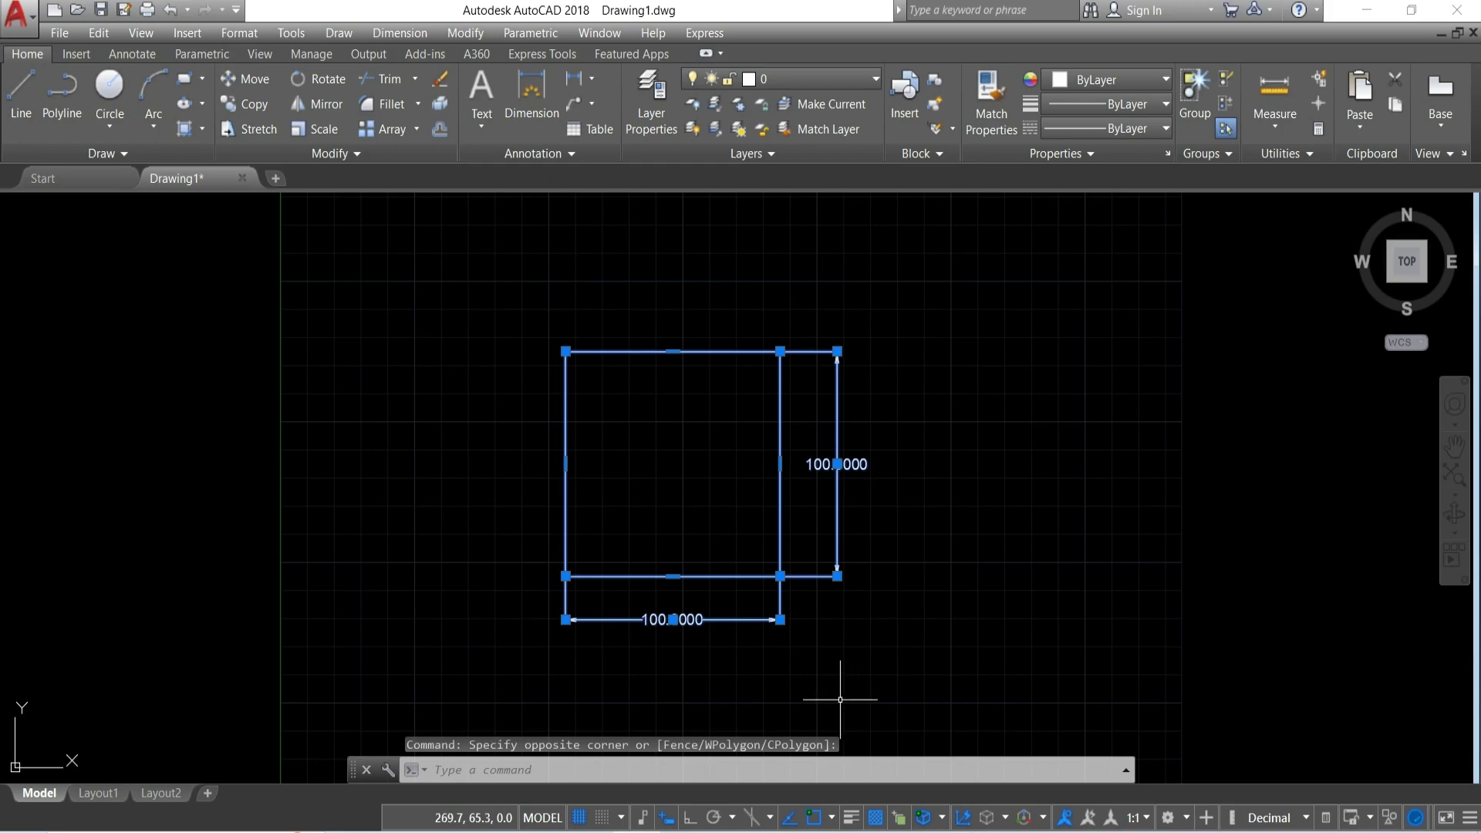
Delete the dimensioned square and draw one horizontal line across the drawing area
key(Delete)
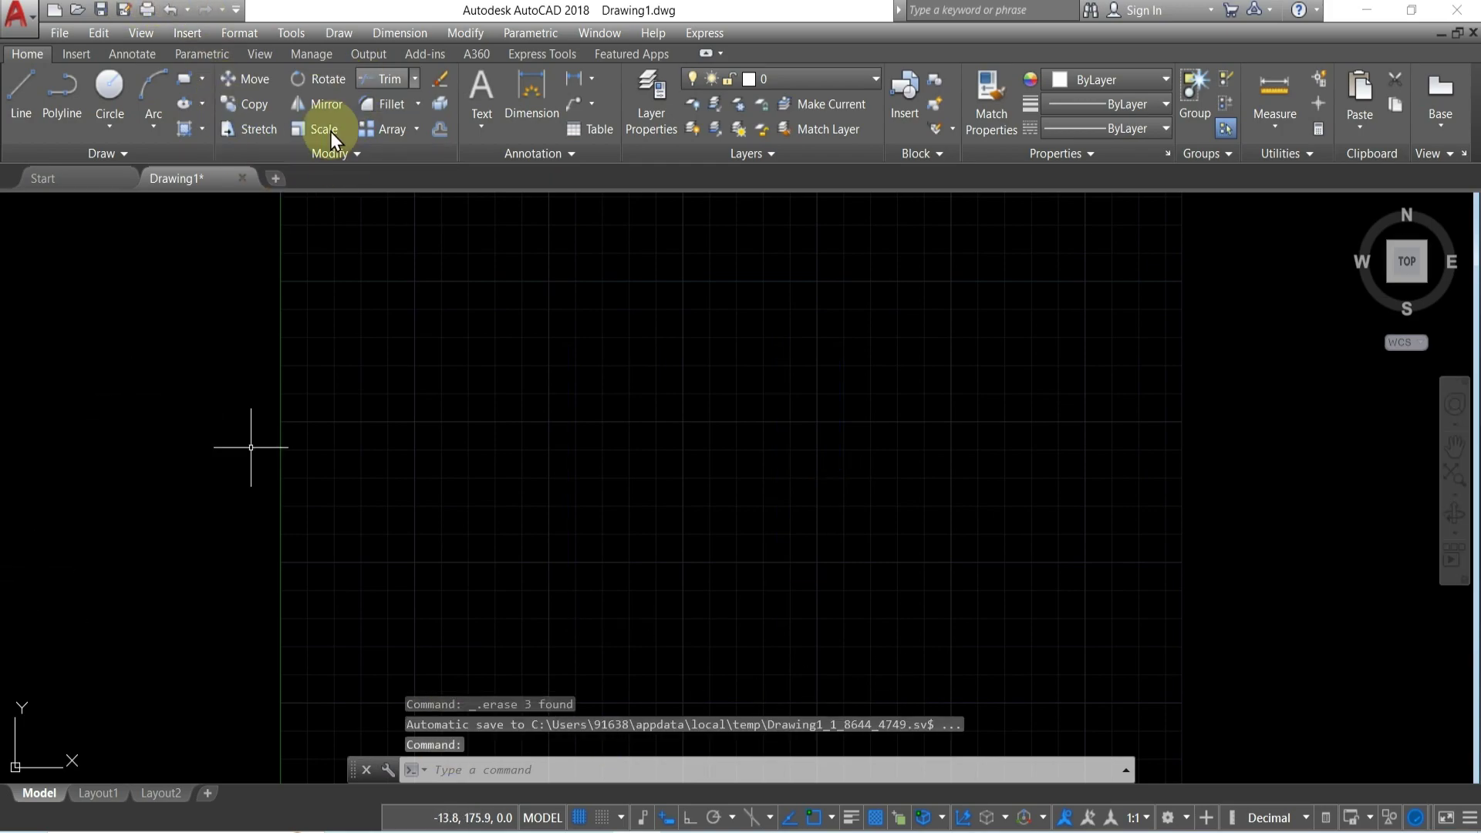
click(19, 97)
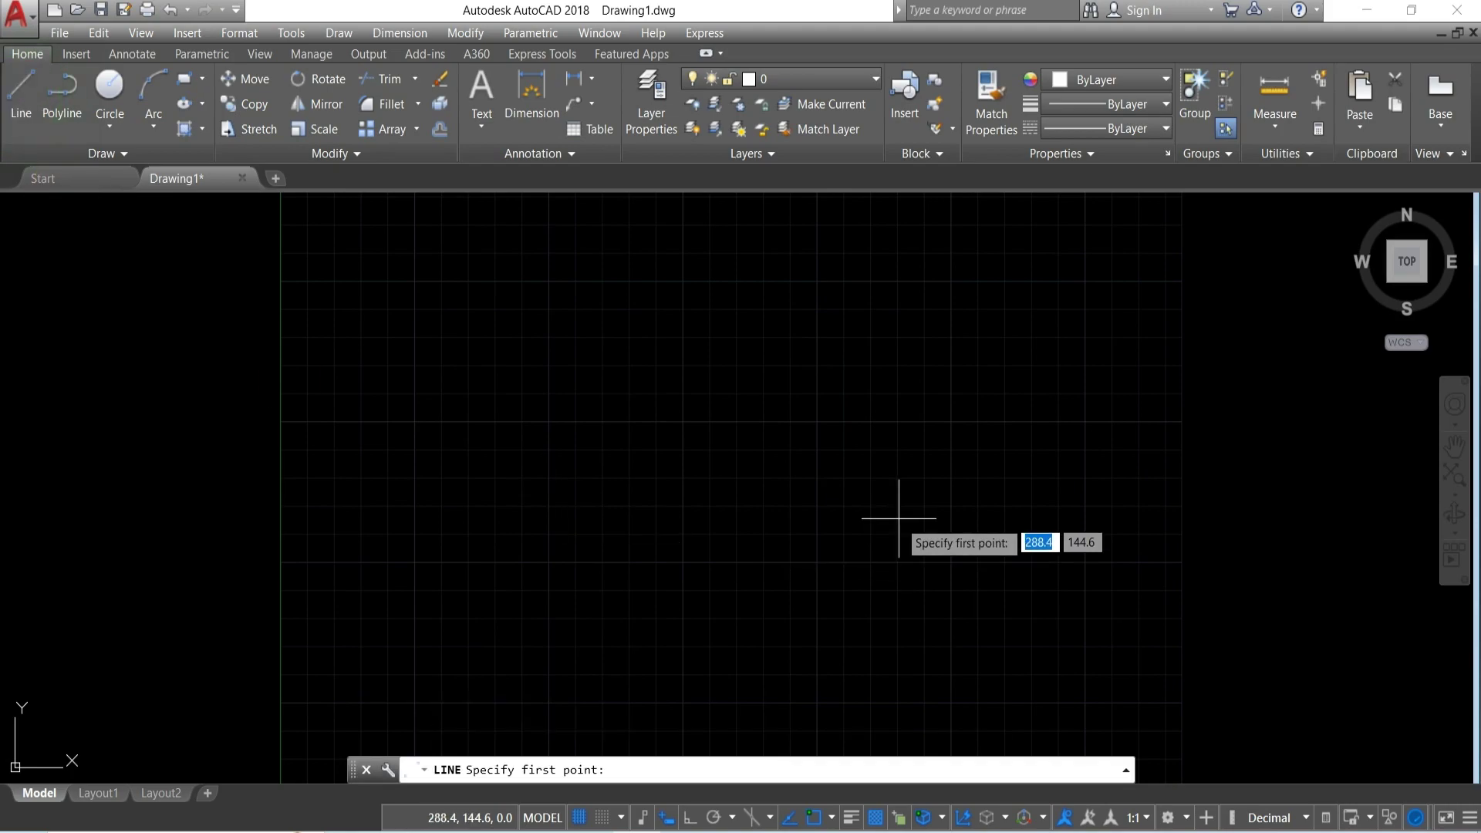
click(672, 454)
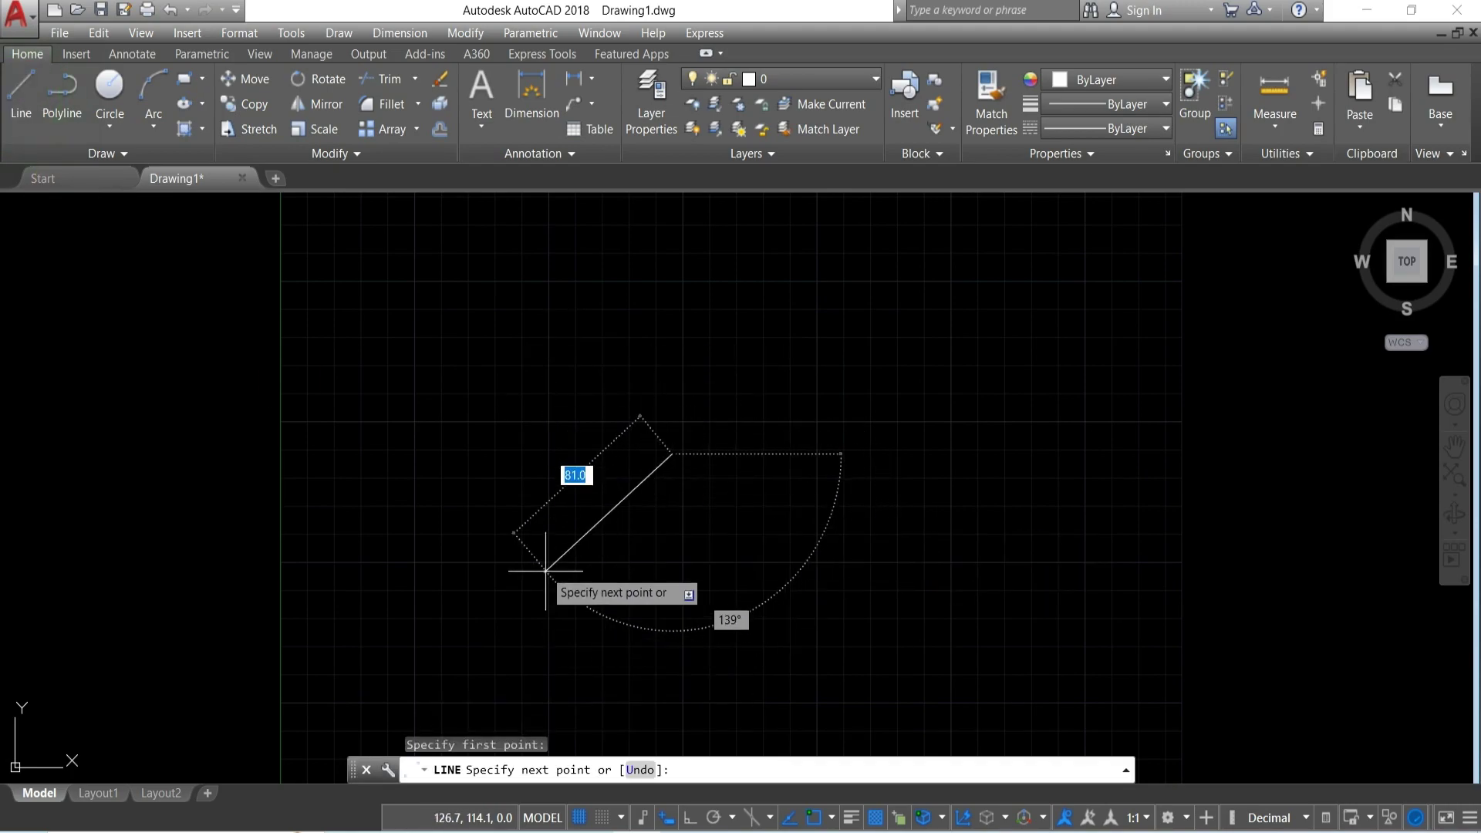
click(1136, 459)
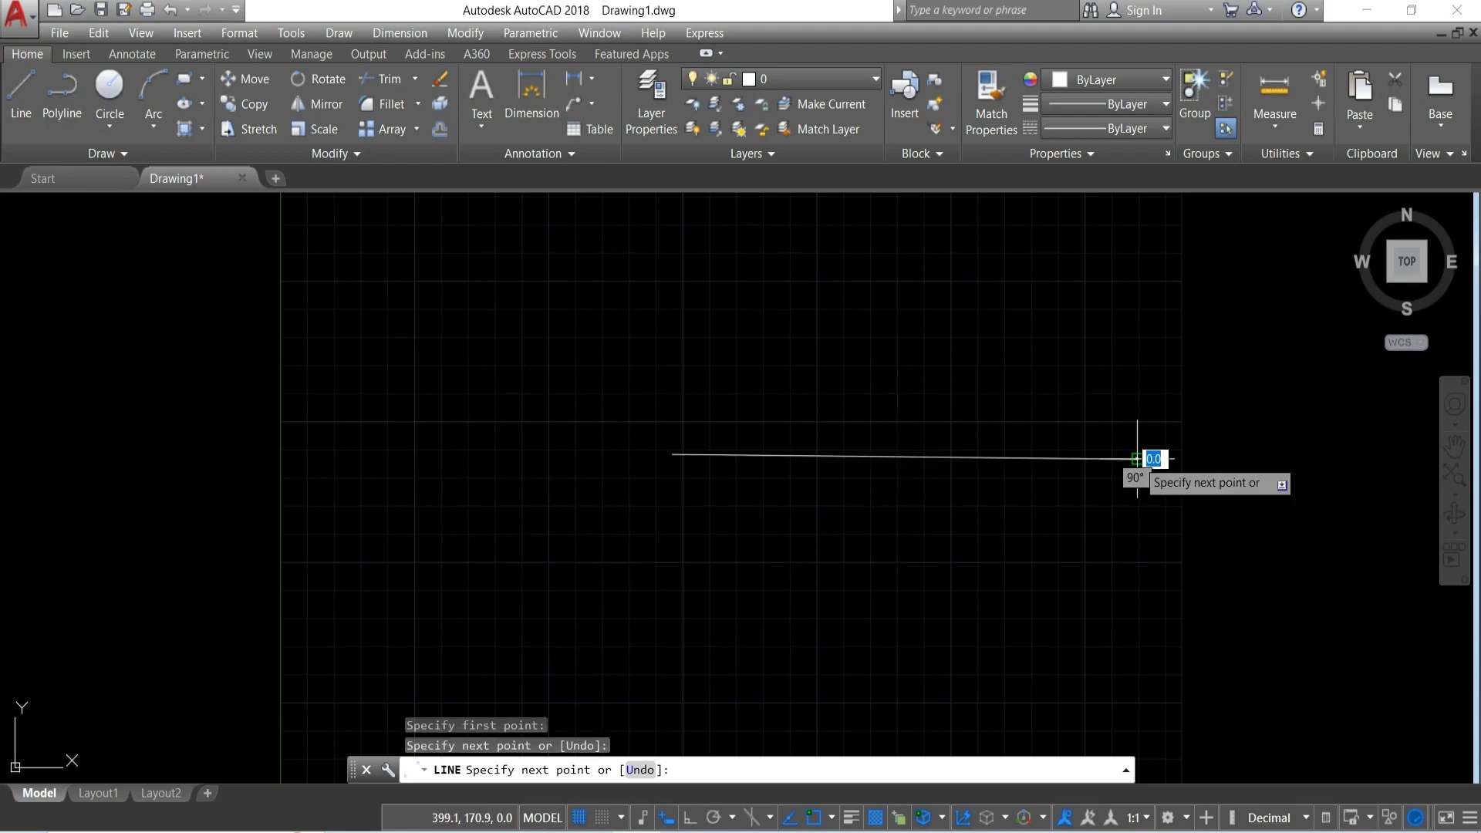
key(Escape)
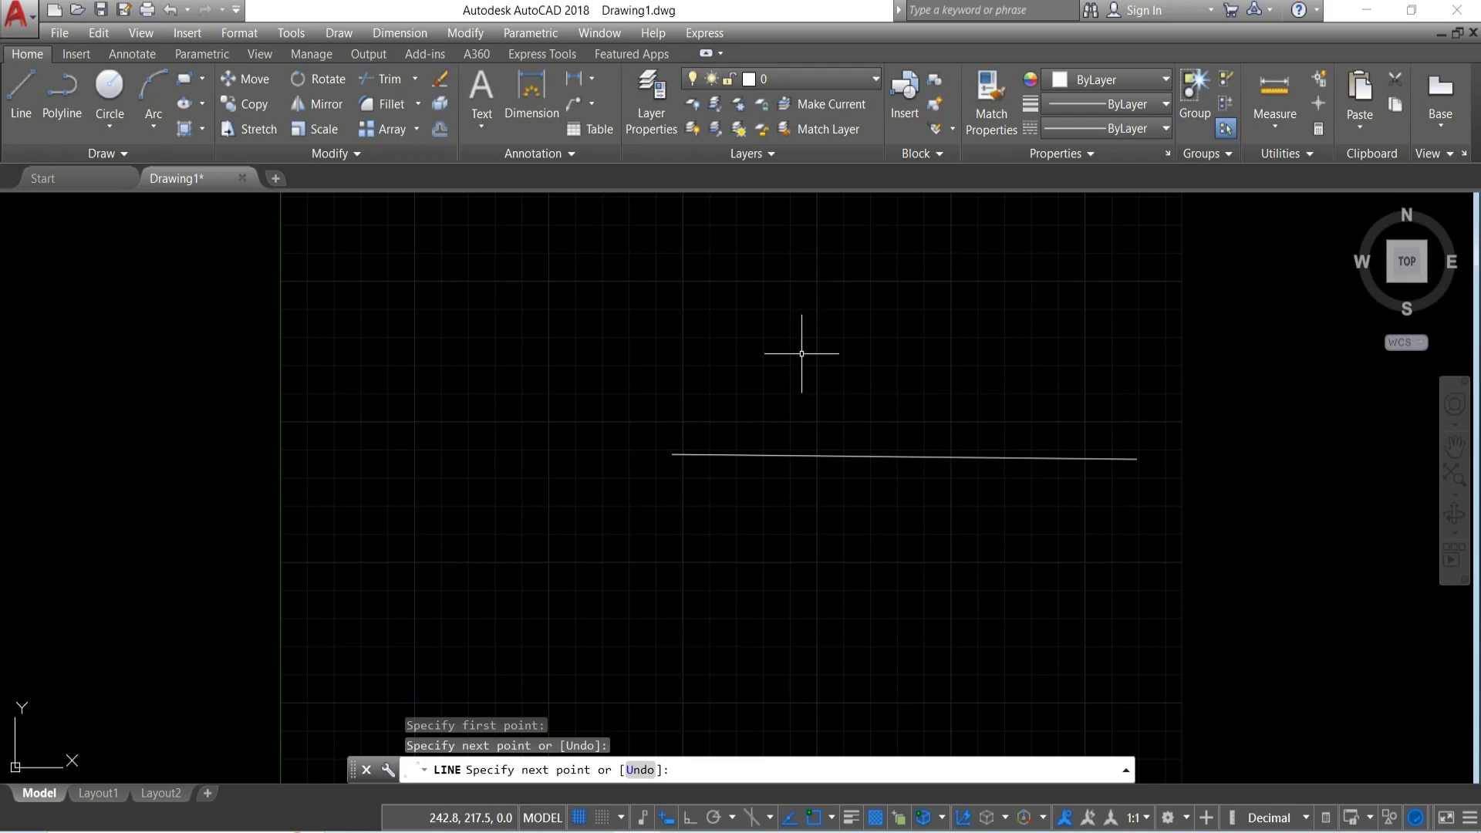
Draw two more near-horizontal lines above the first one
click(21, 87)
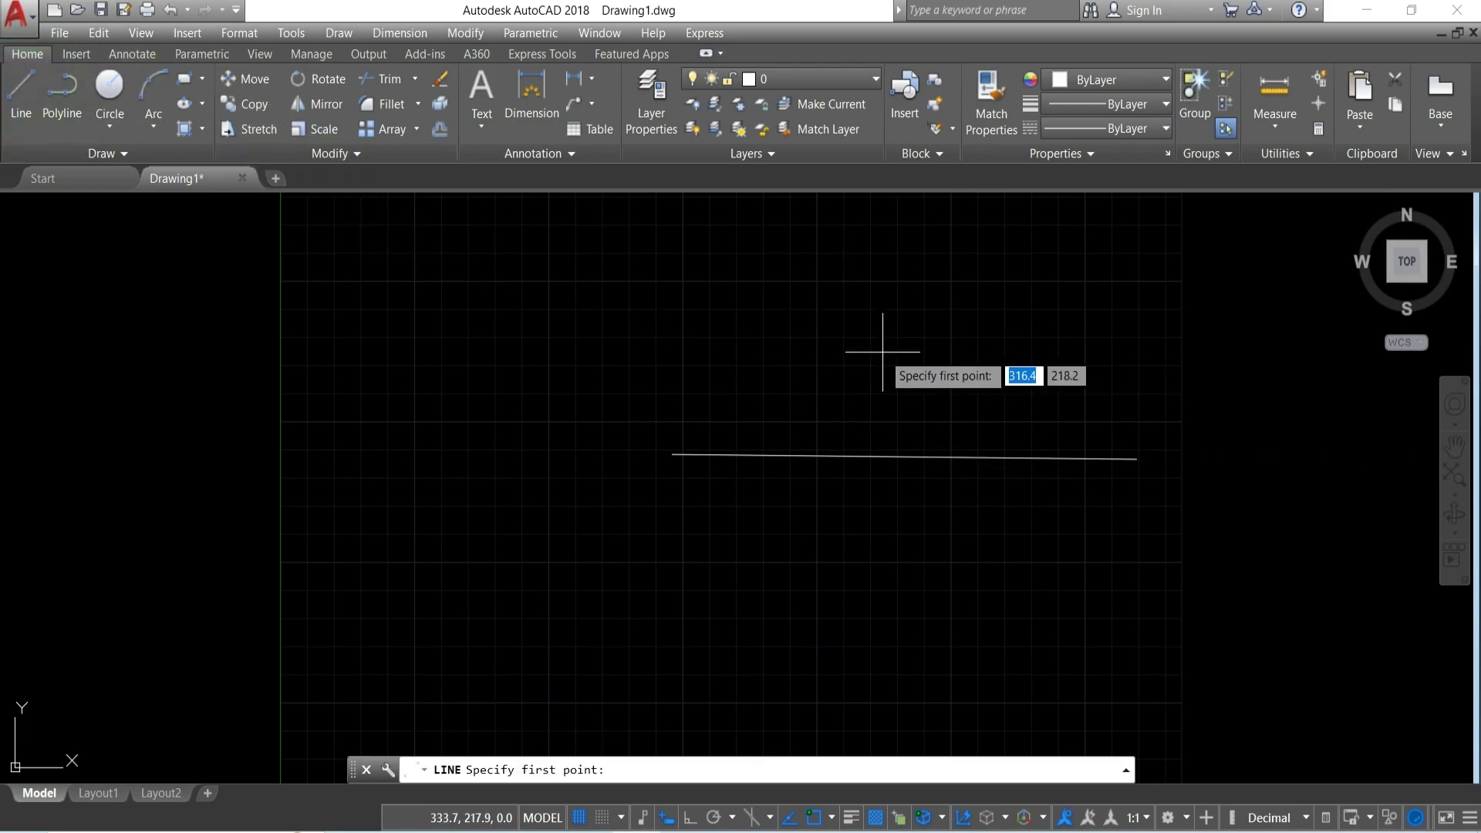
click(689, 332)
click(1290, 368)
key(Escape)
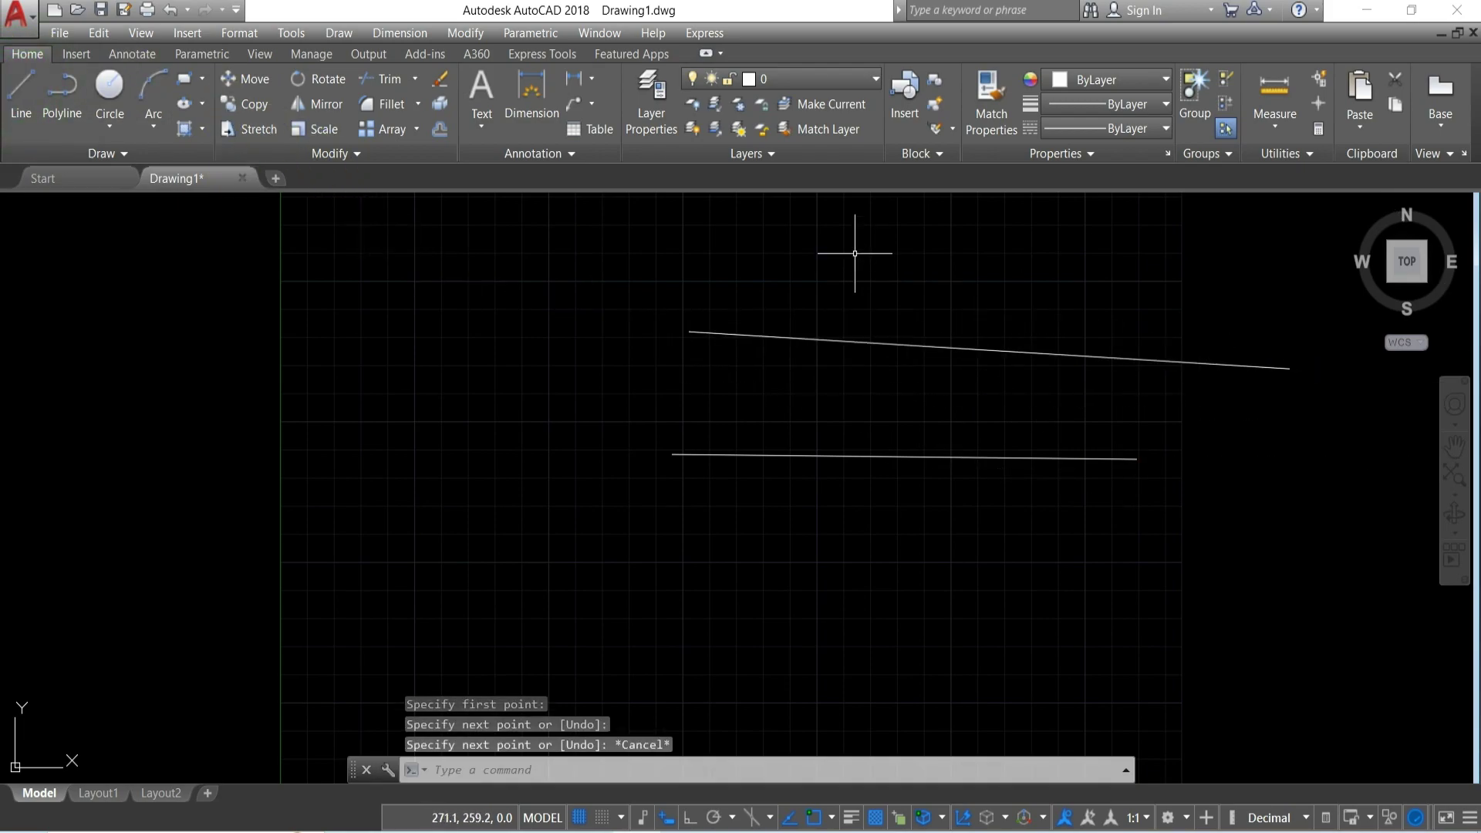
click(794, 237)
key(space)
click(1218, 288)
key(Escape)
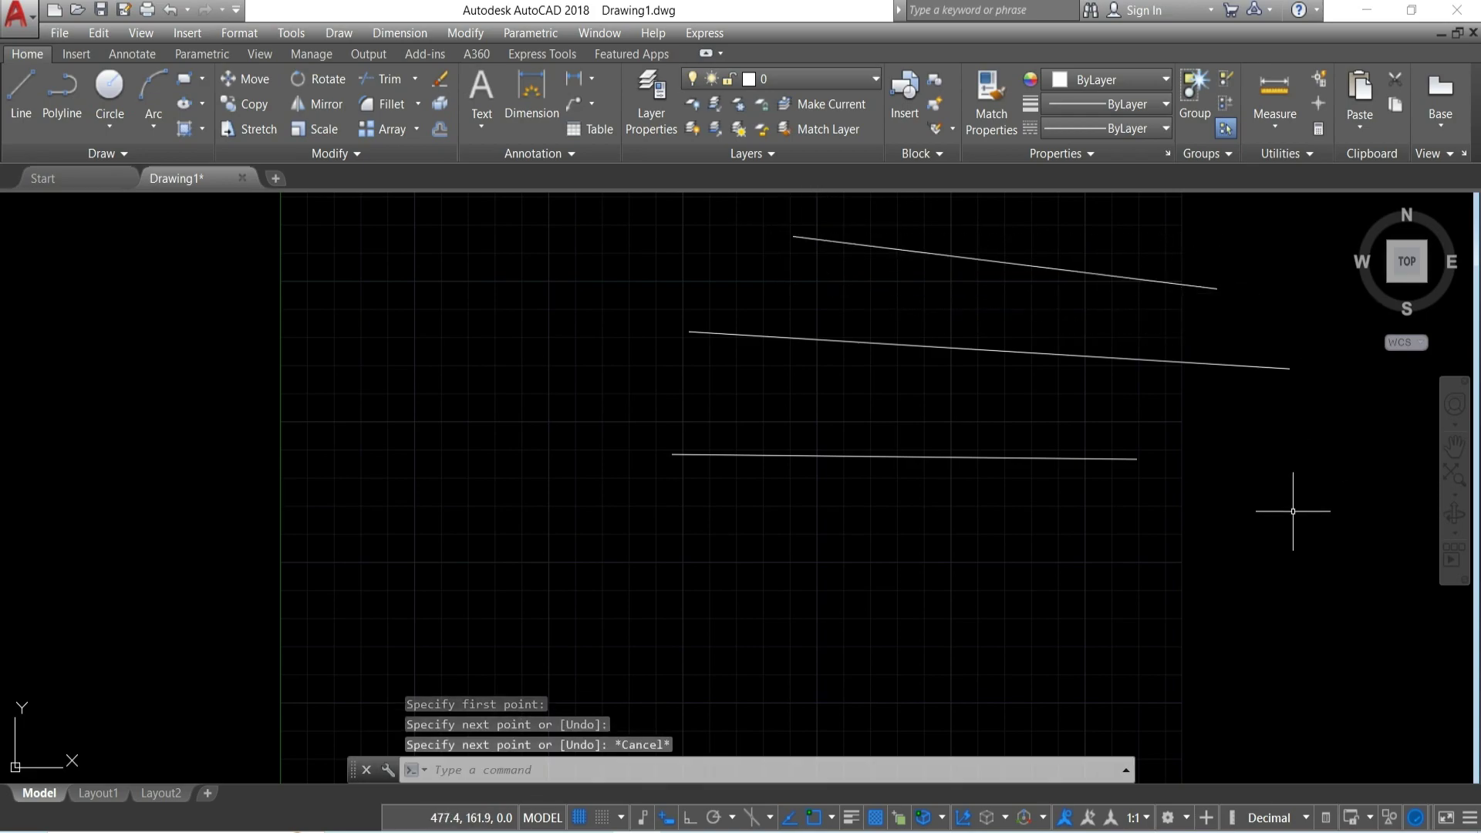
Draw one long slanted line crossing all three horizontal lines from top to bottom
click(35, 101)
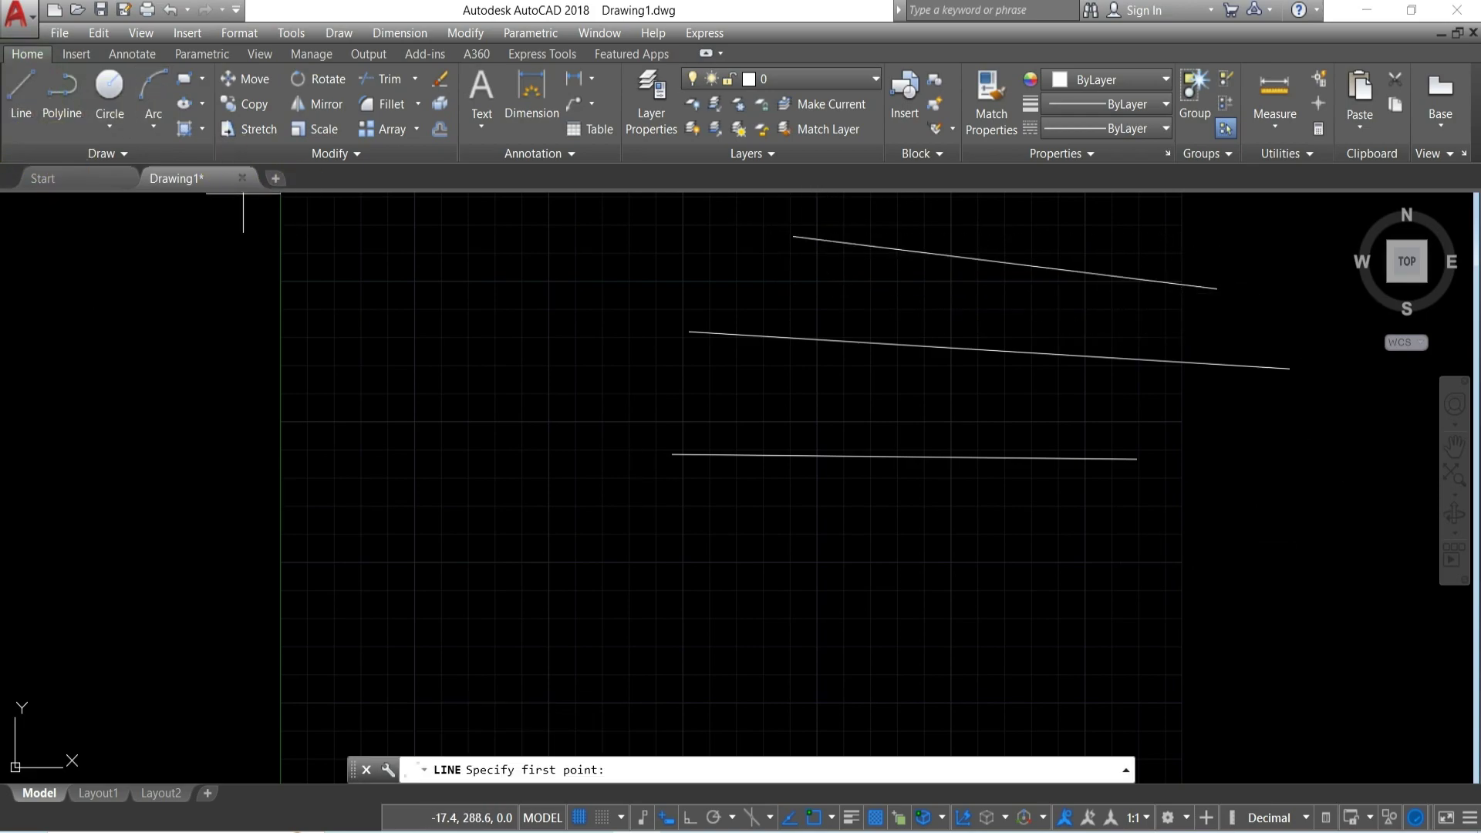
scroll(790, 585, down, 3)
click(885, 407)
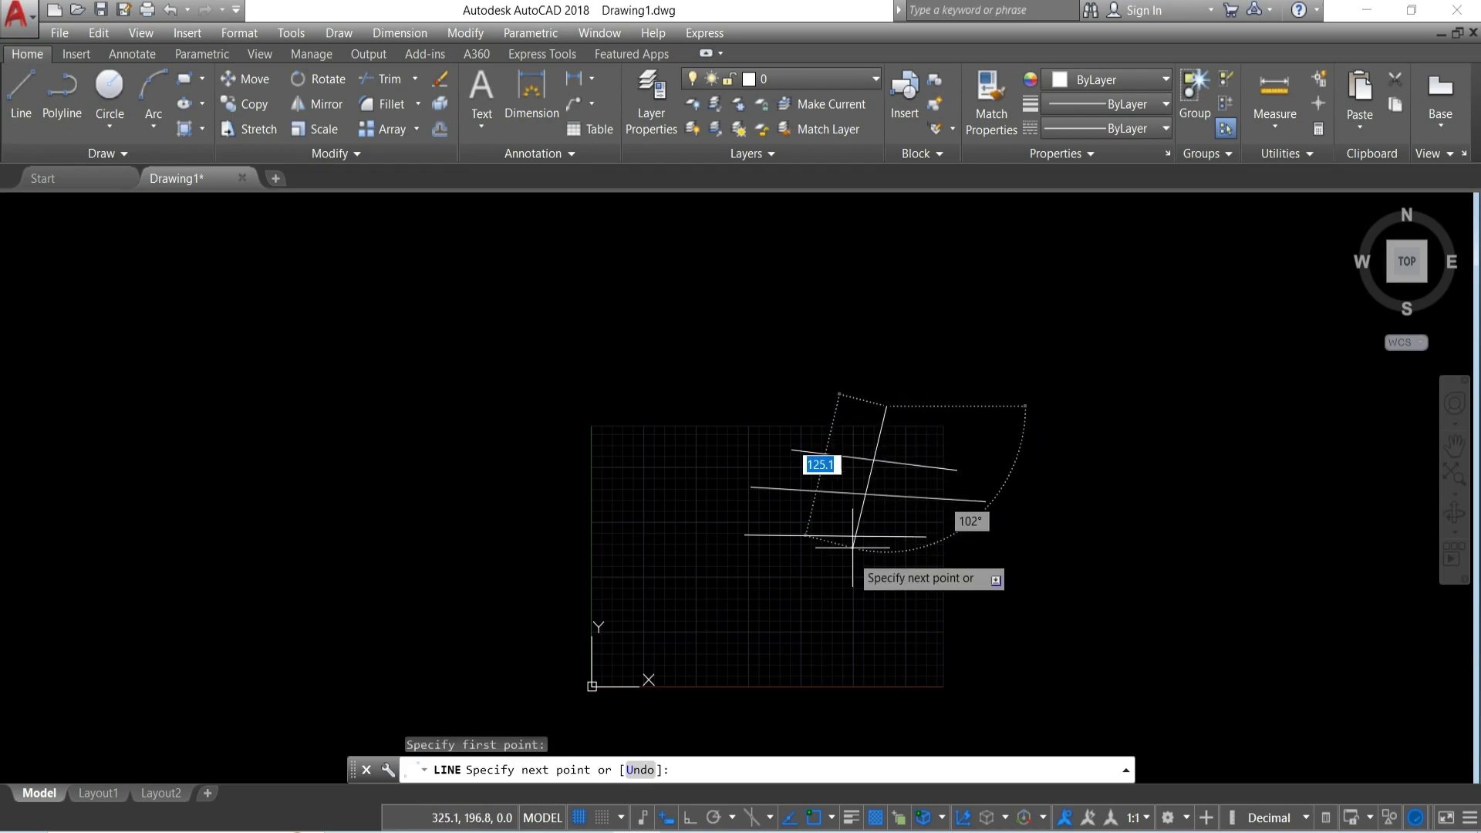
click(805, 676)
key(Escape)
scroll(925, 623, up, 2)
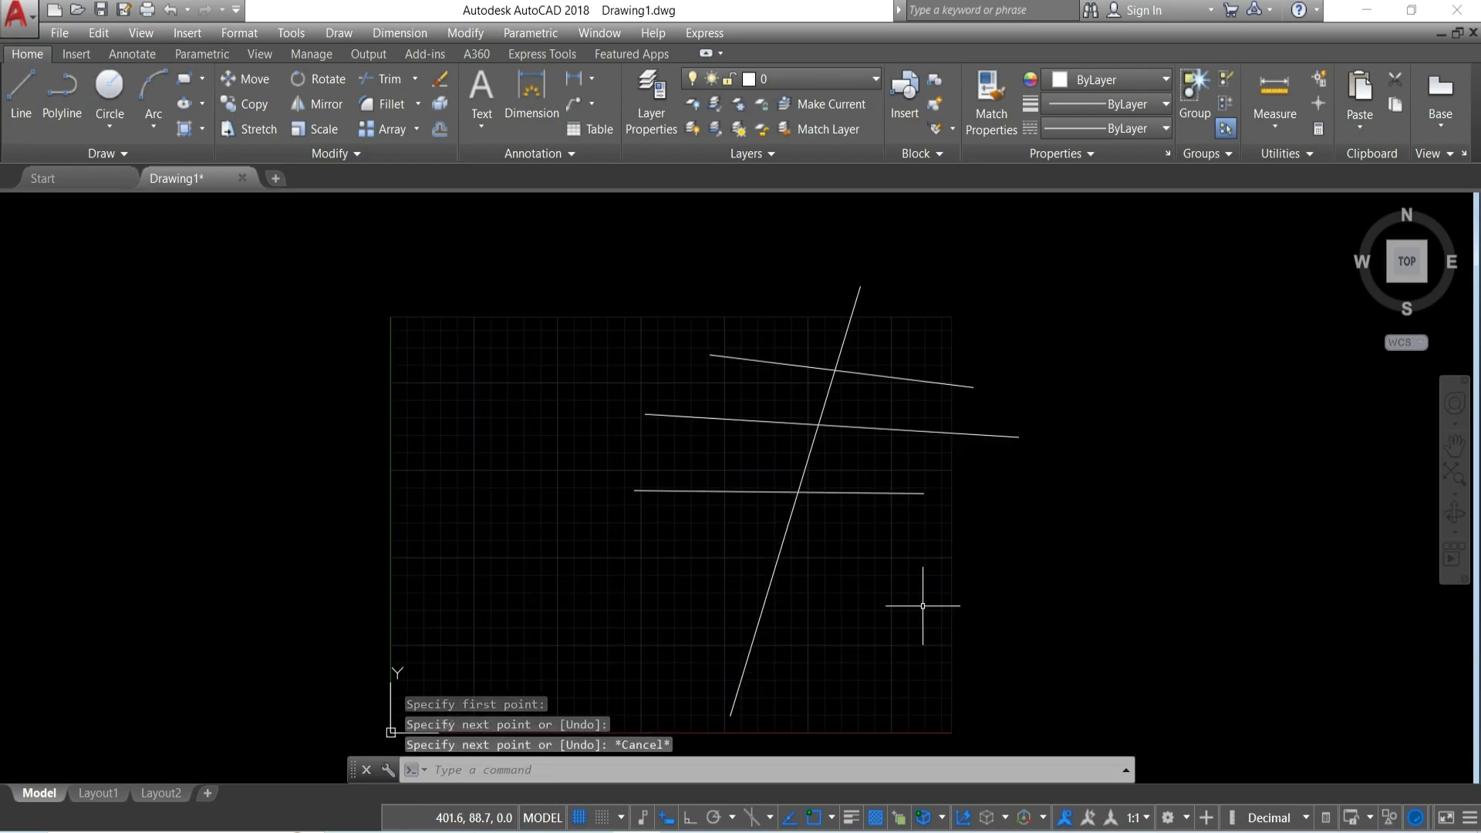
Trim with every line as a cutting edge, removing the top line's left end
click(375, 77)
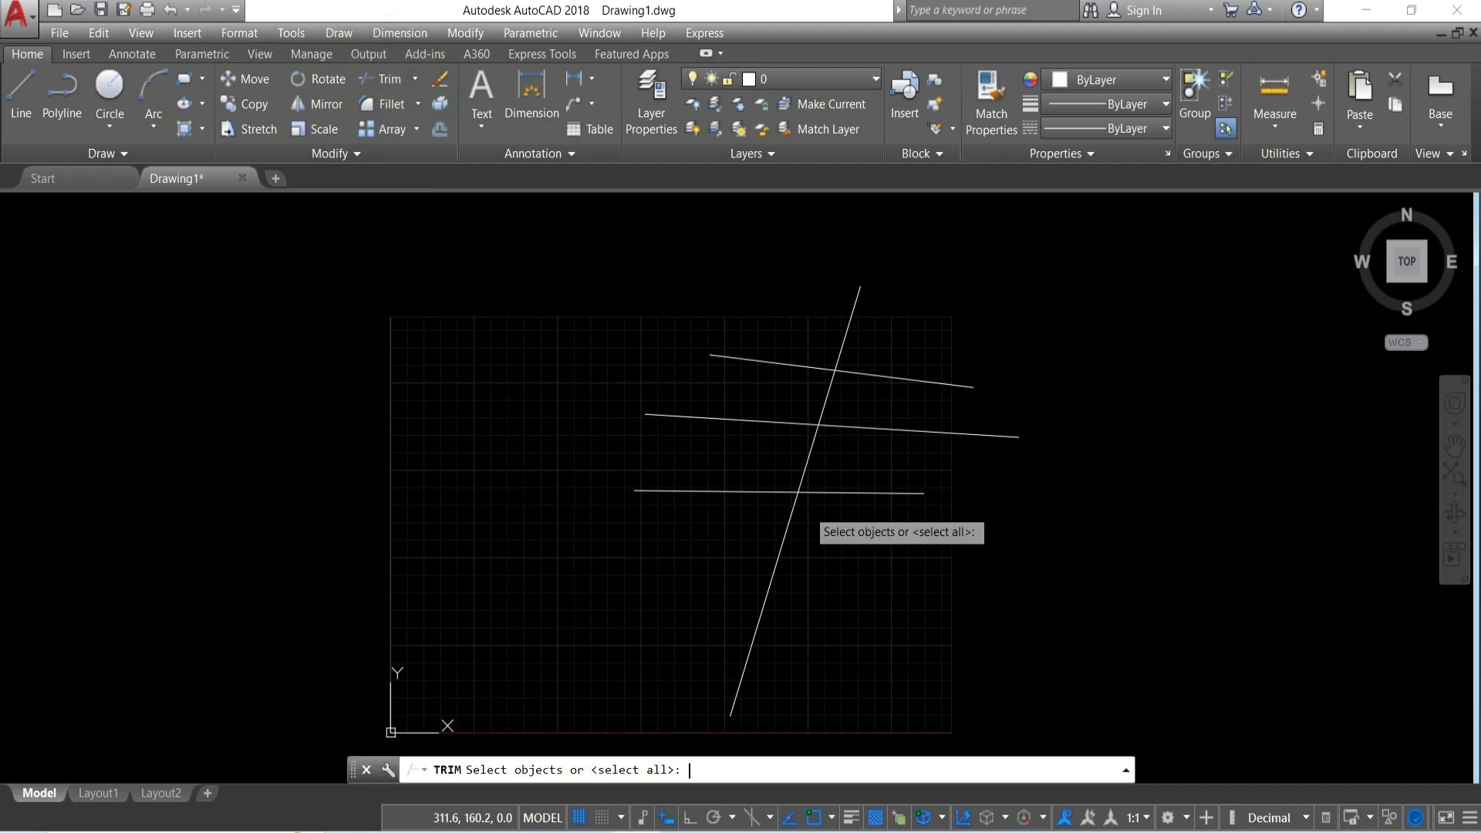
key(Return)
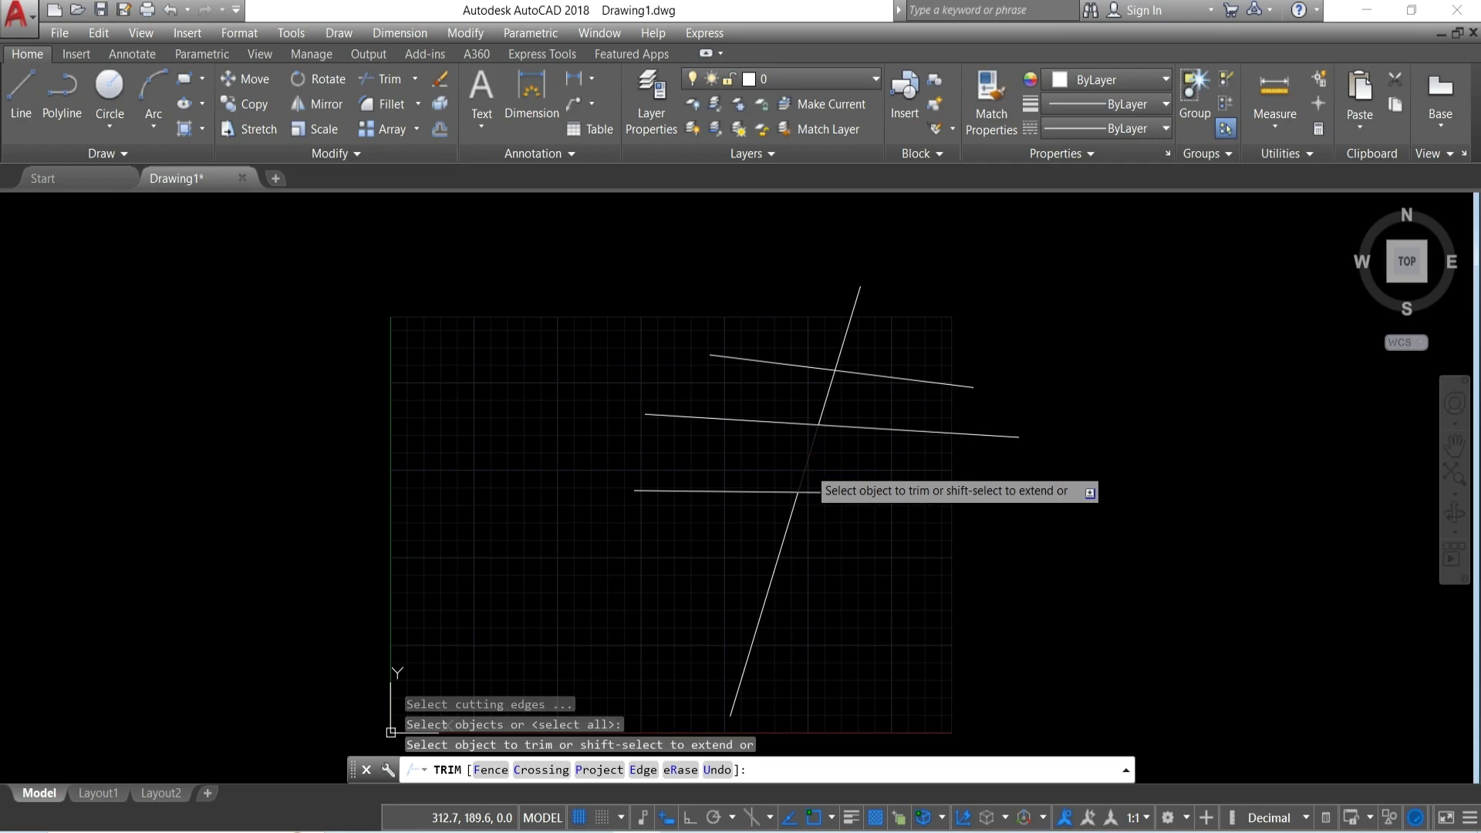
click(830, 389)
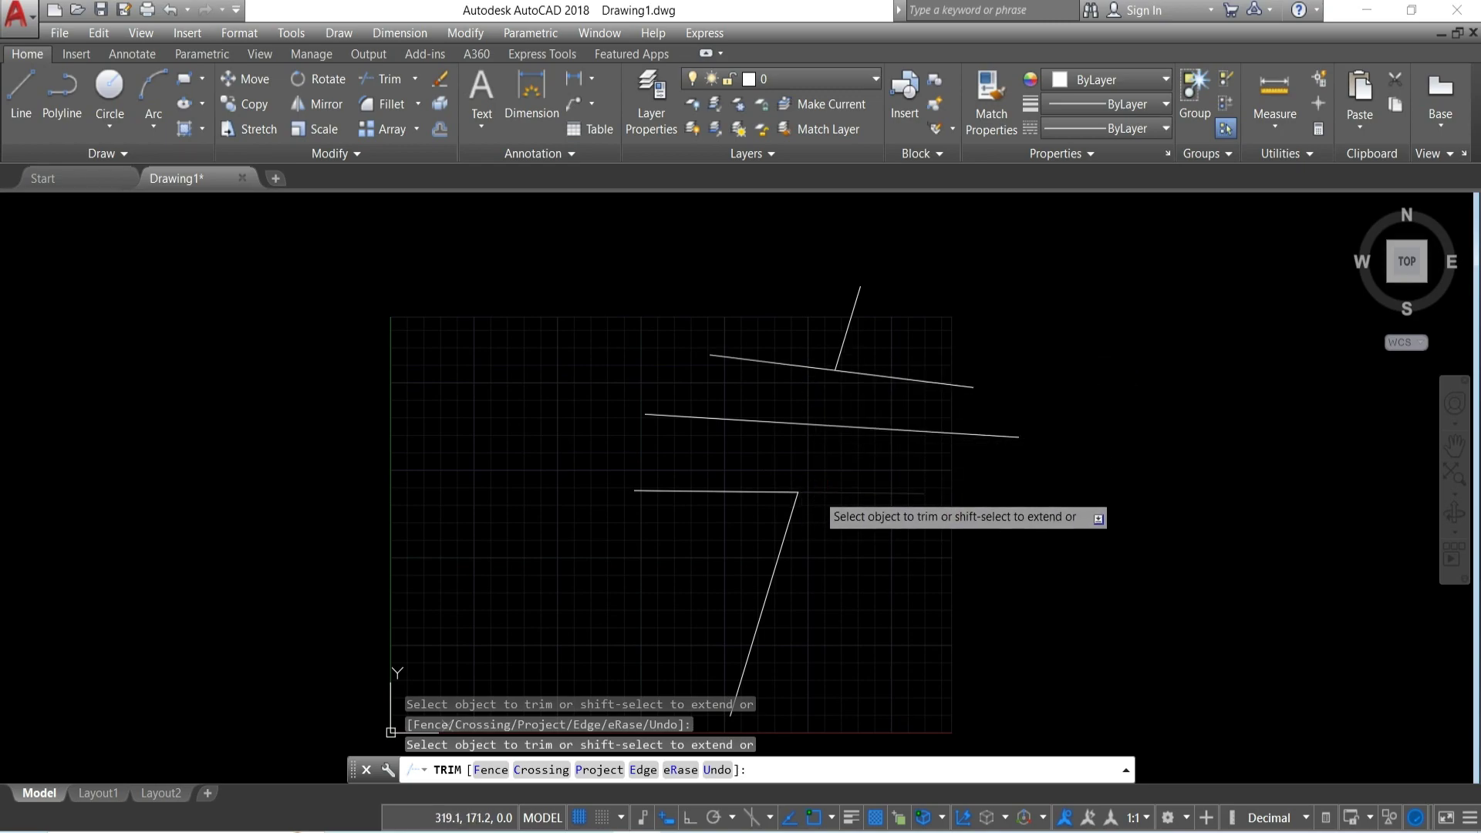
click(806, 367)
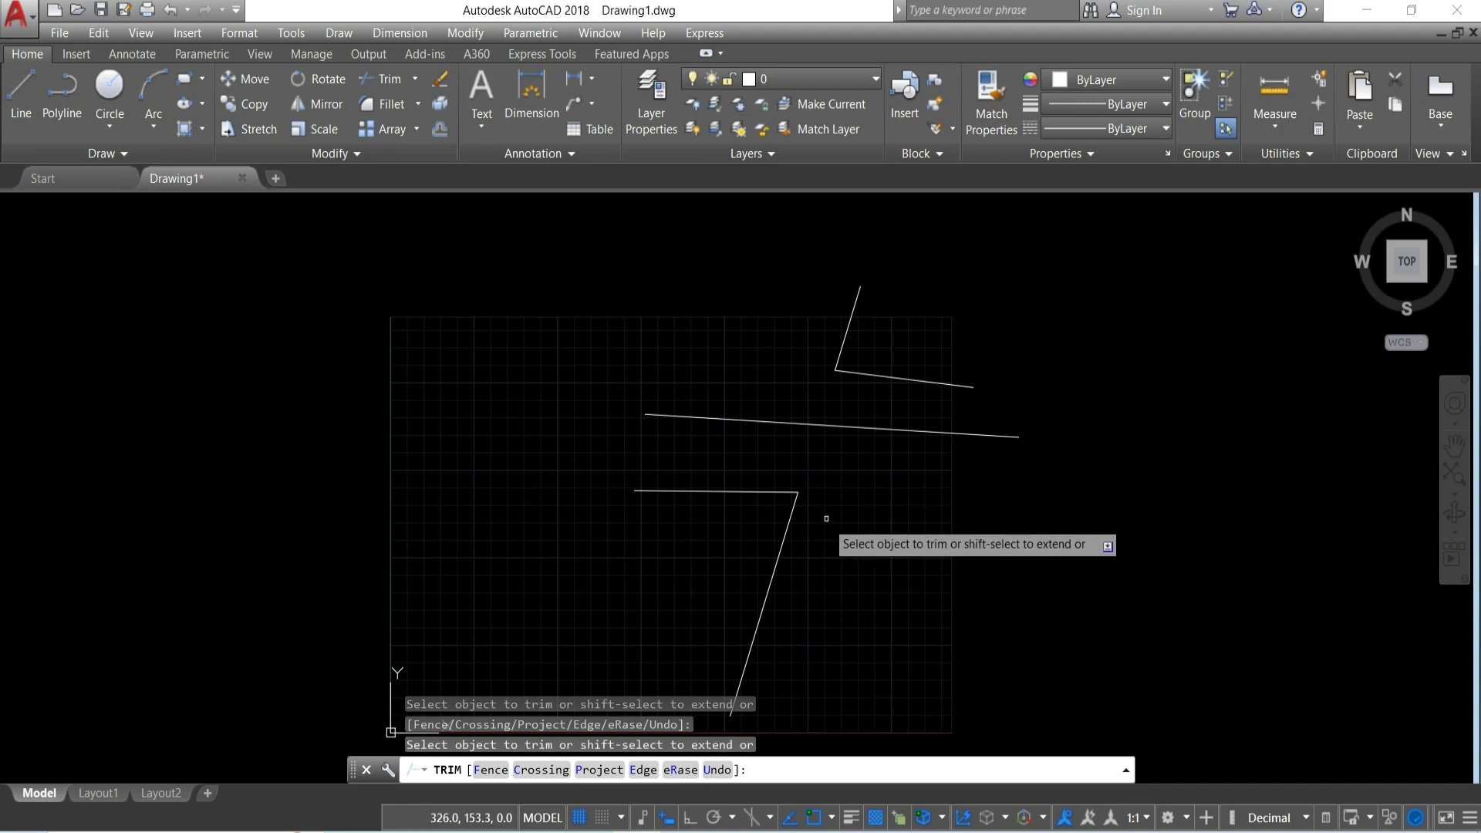
Extend the slanted line back up past the top line and trim the middle line's right end
shift+click(783, 544)
shift+click(790, 517)
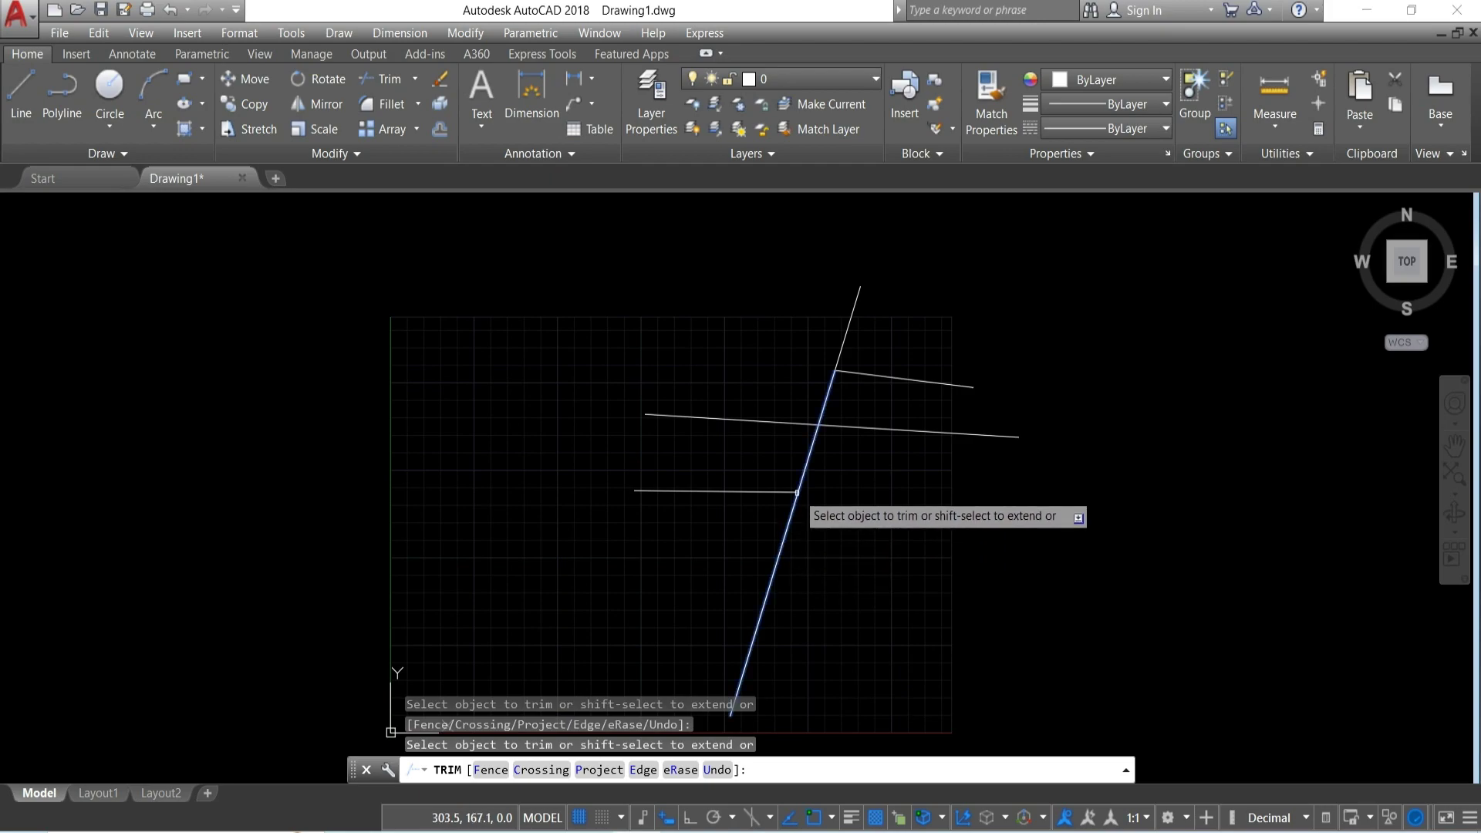
click(827, 424)
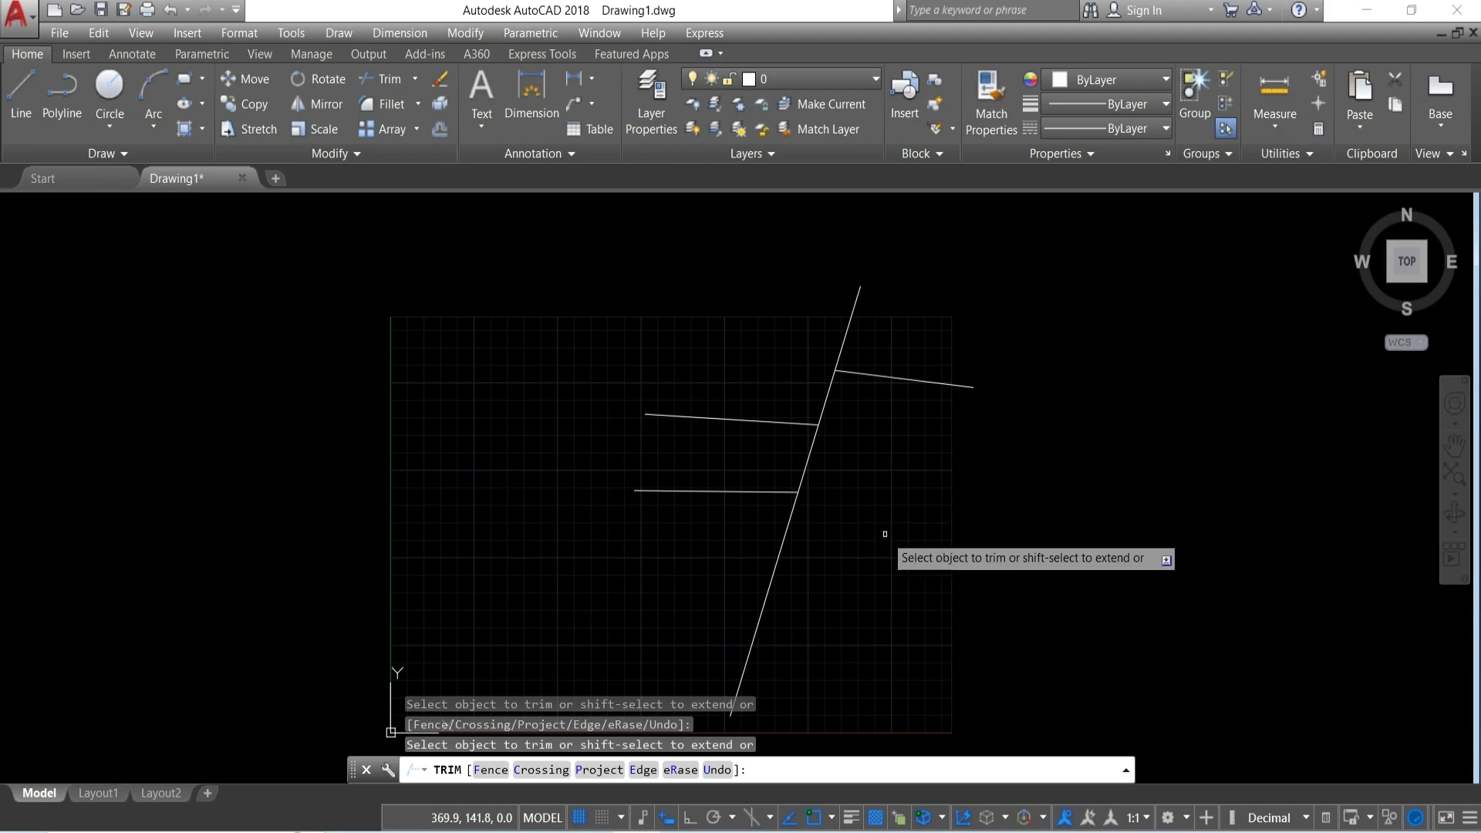